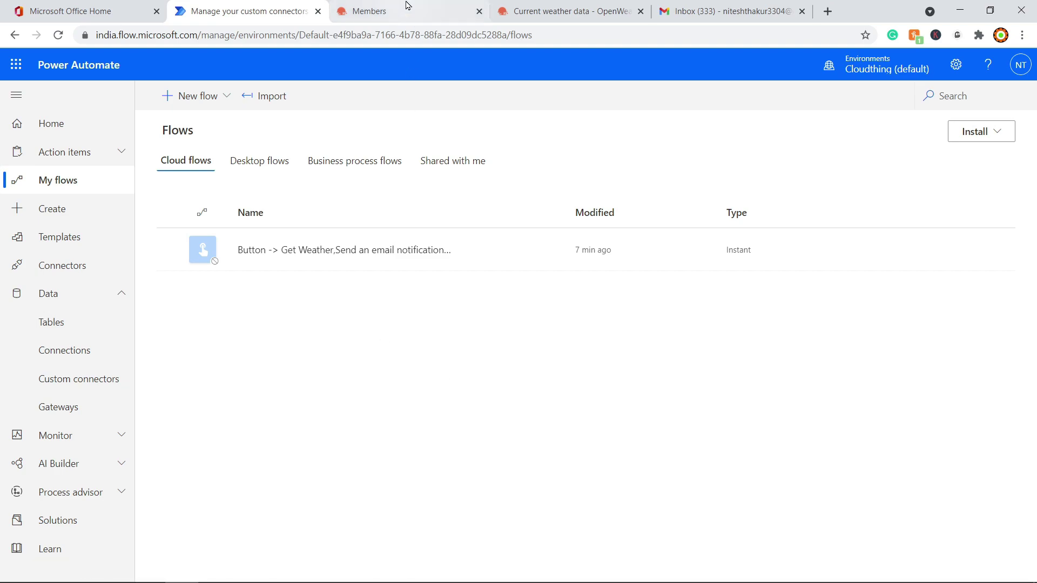
- Switch from the Power Automate flows list to the OpenWeather API keys browser tab
left_click(411, 9)
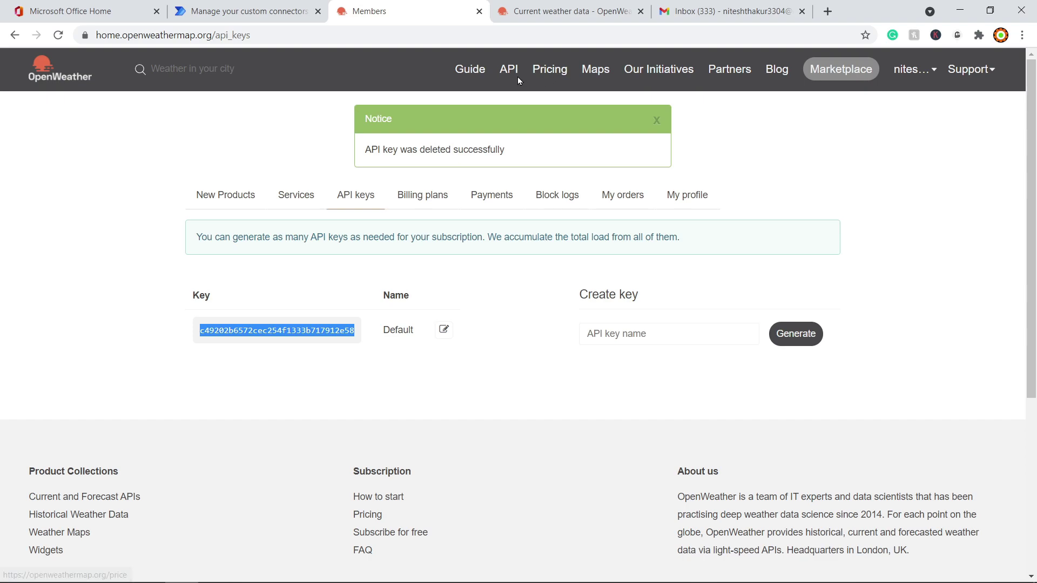
- Show the OpenWeather current weather docs at the by-city-name API call, after checking the API keys page
key("ctrl+Tab")
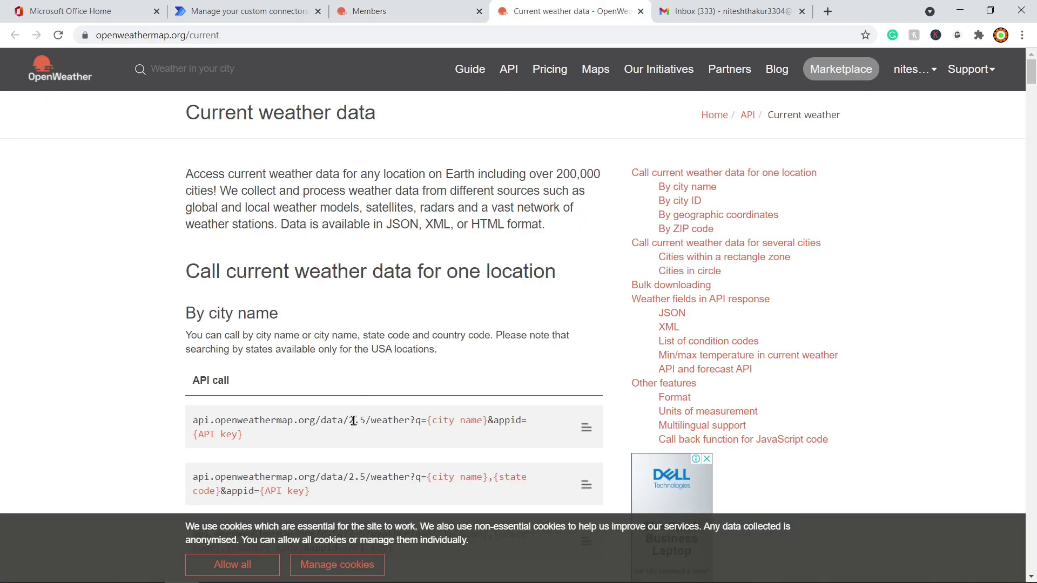
scroll(354, 413, "down", 1)
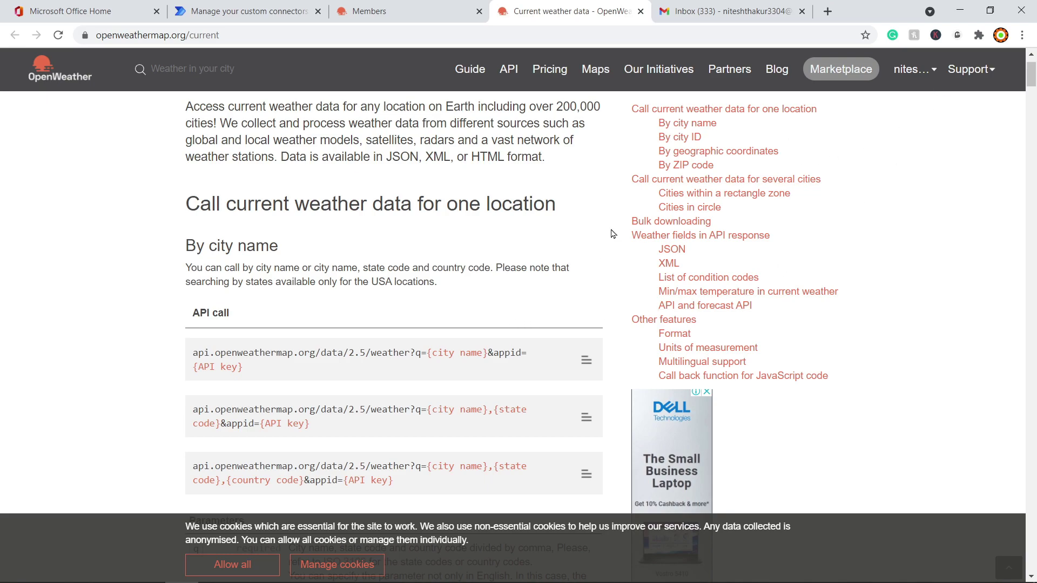
scroll(303, 351, "down", 2)
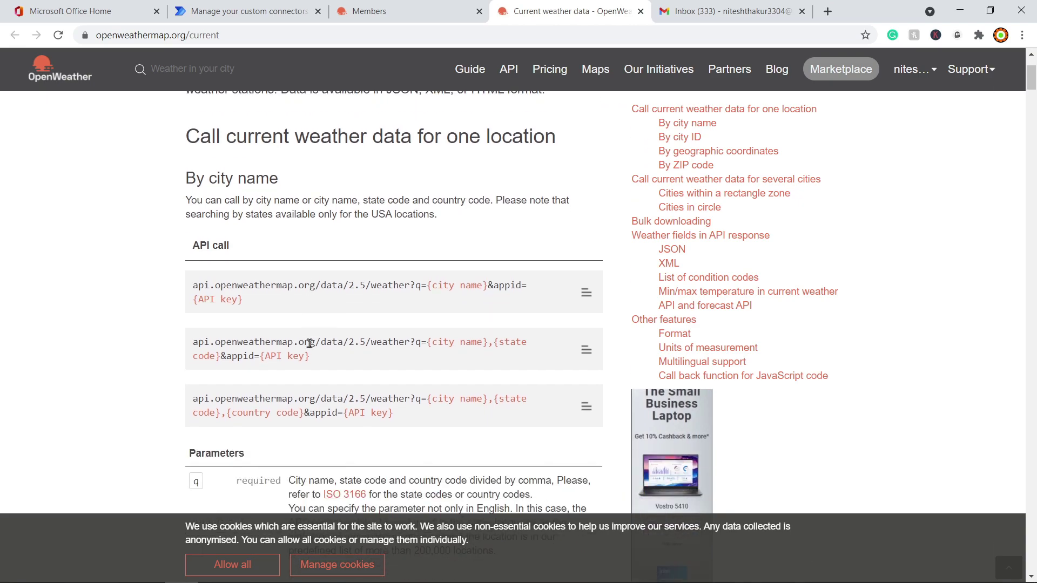
scroll(285, 295, "down", 3)
scroll(280, 287, "up", 4)
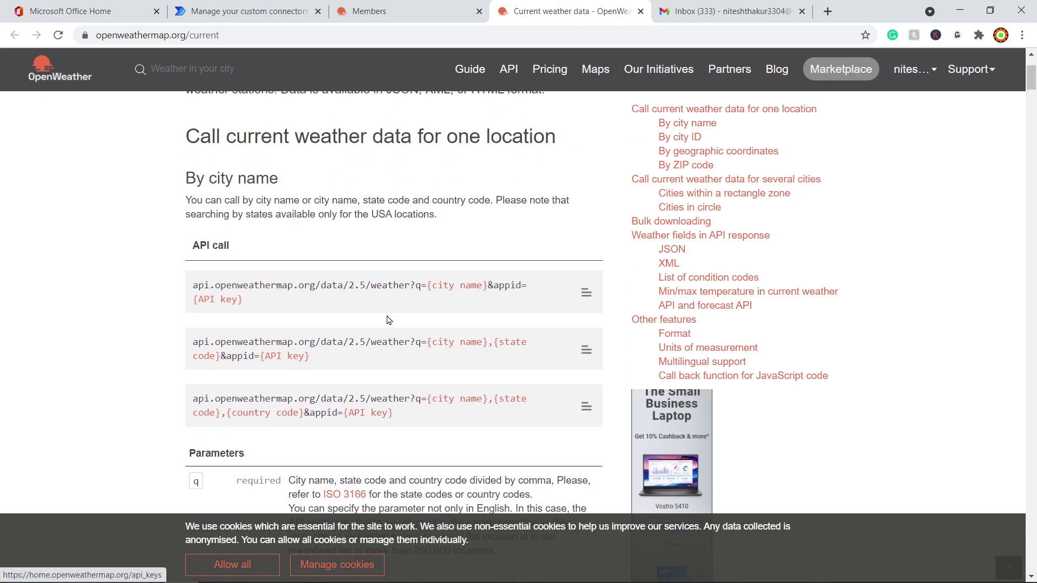
left_click(424, 11)
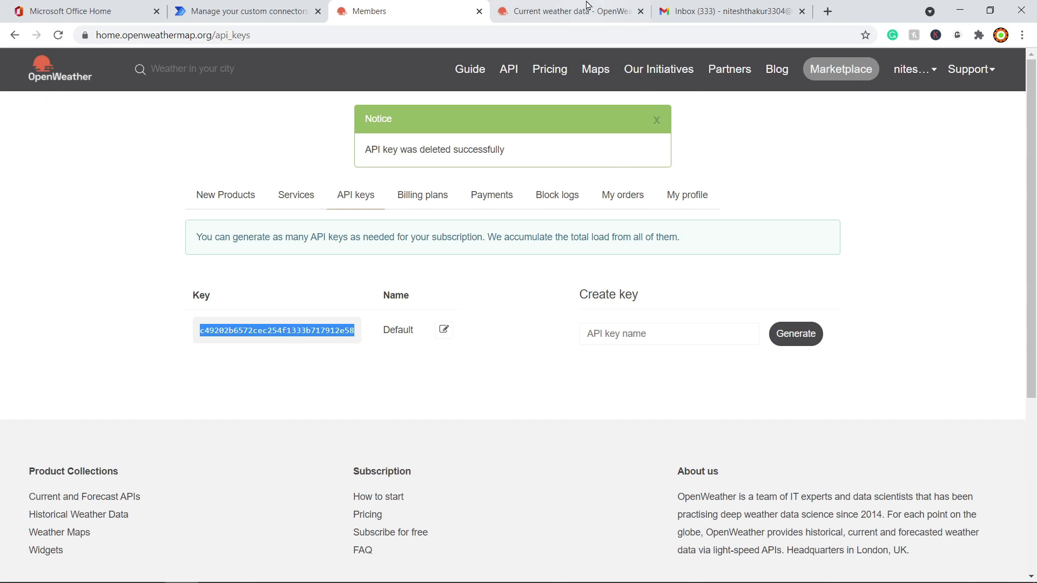
left_click(572, 10)
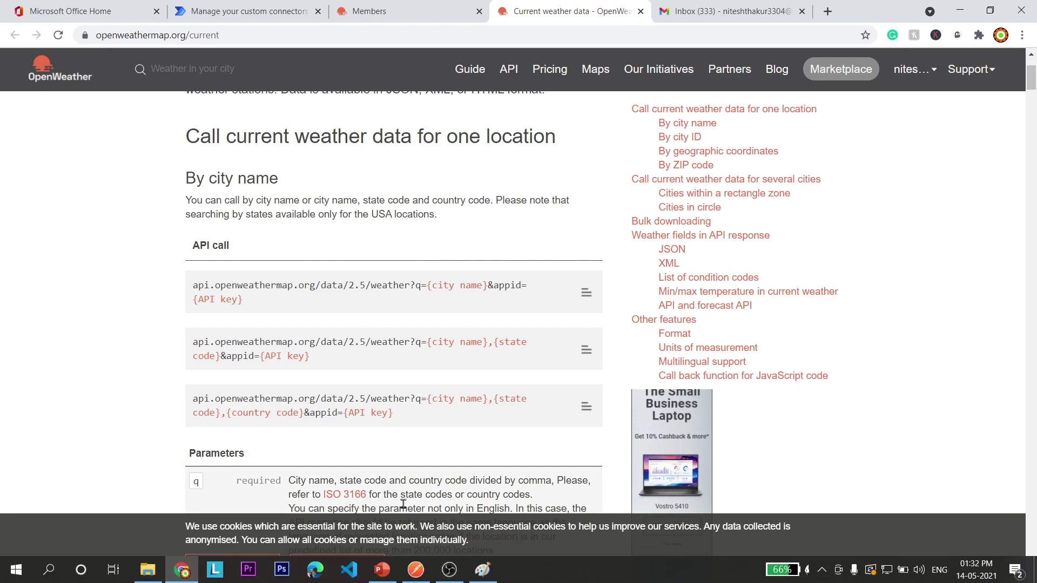
- Start a new empty Postman request with GET as the method
left_click(415, 572)
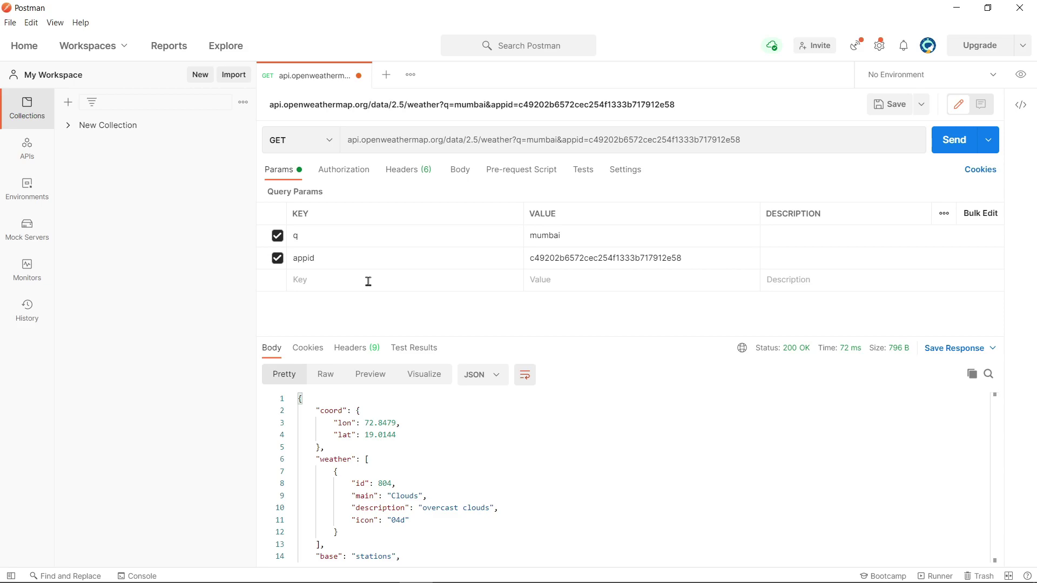
left_click(384, 76)
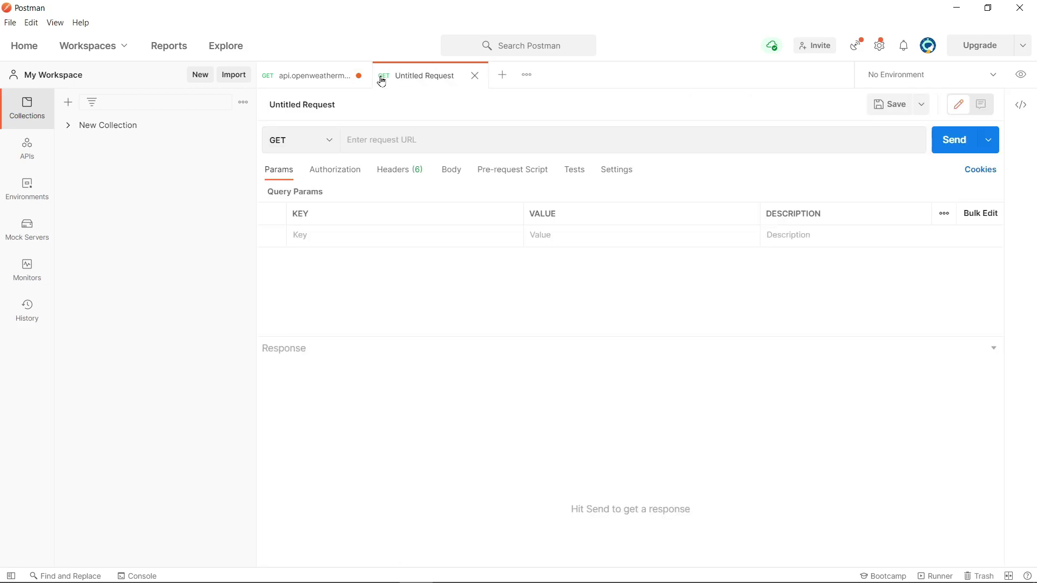
left_click(300, 144)
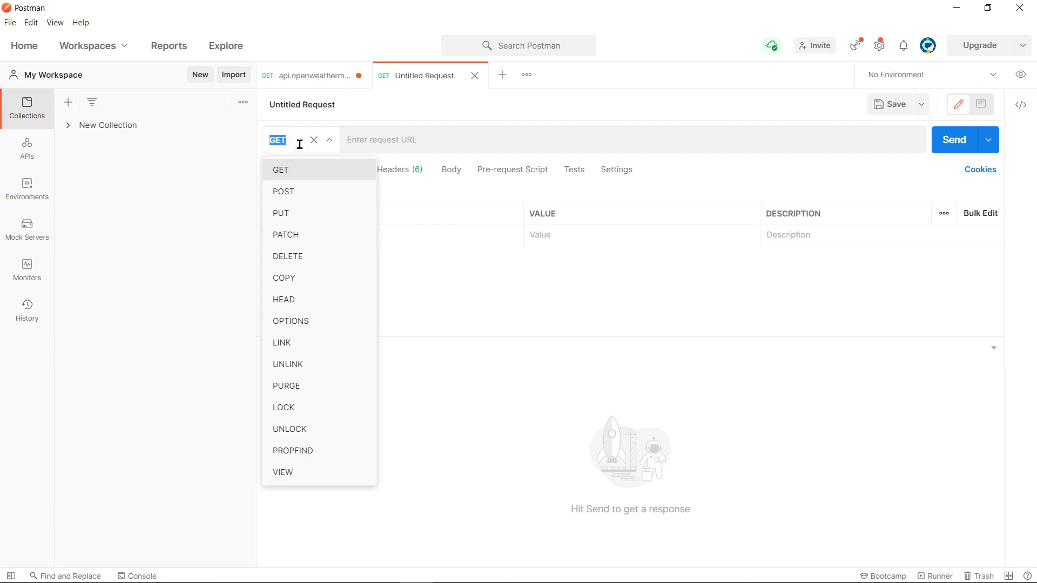
left_click(294, 174)
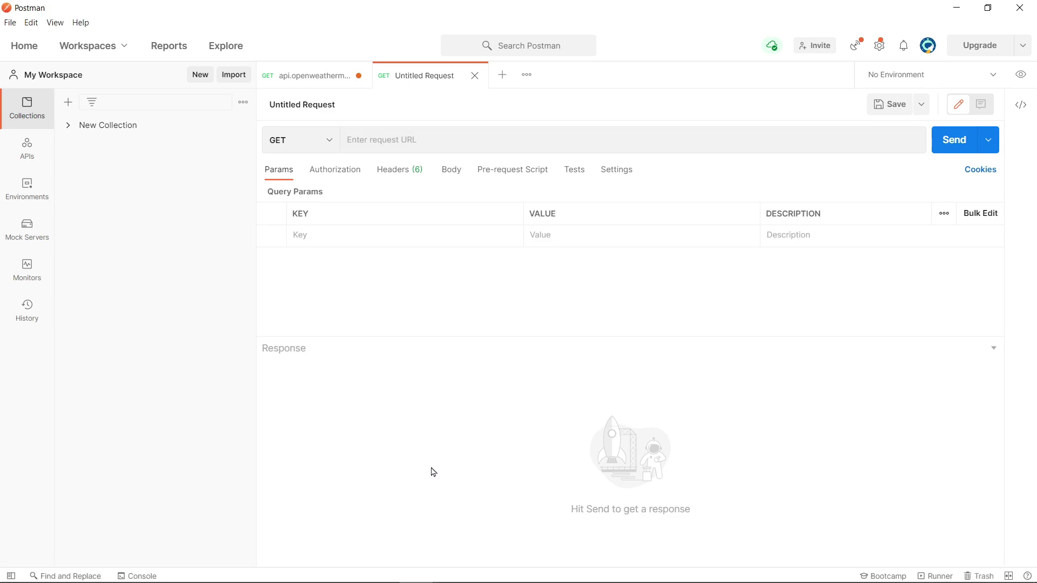
- Copy the city-name API call URL from the OpenWeather docs into the clipboard for the request URL
key("alt+Tab")
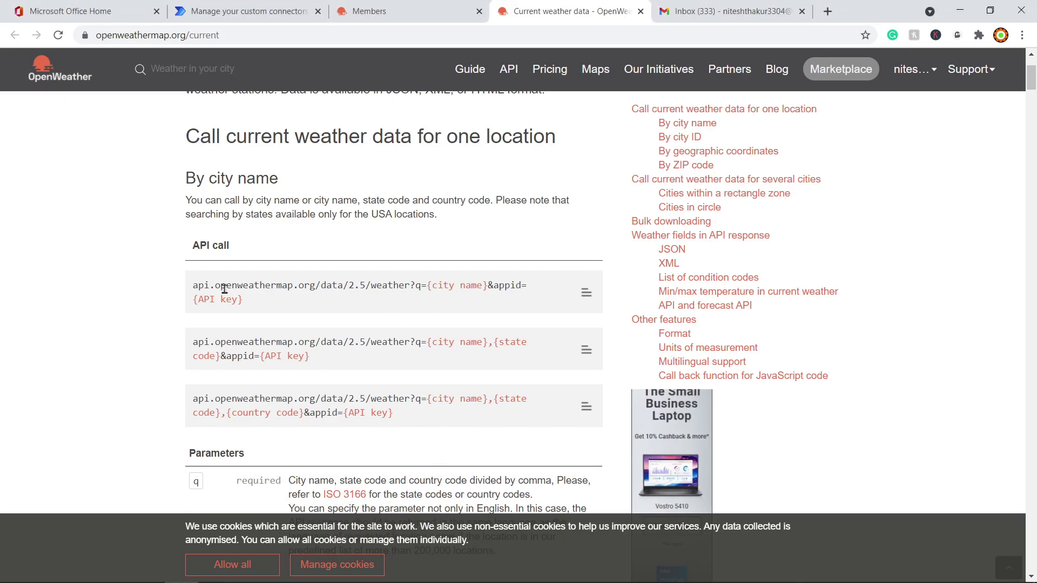
left_click(586, 293)
key("alt+Tab")
left_click(374, 140)
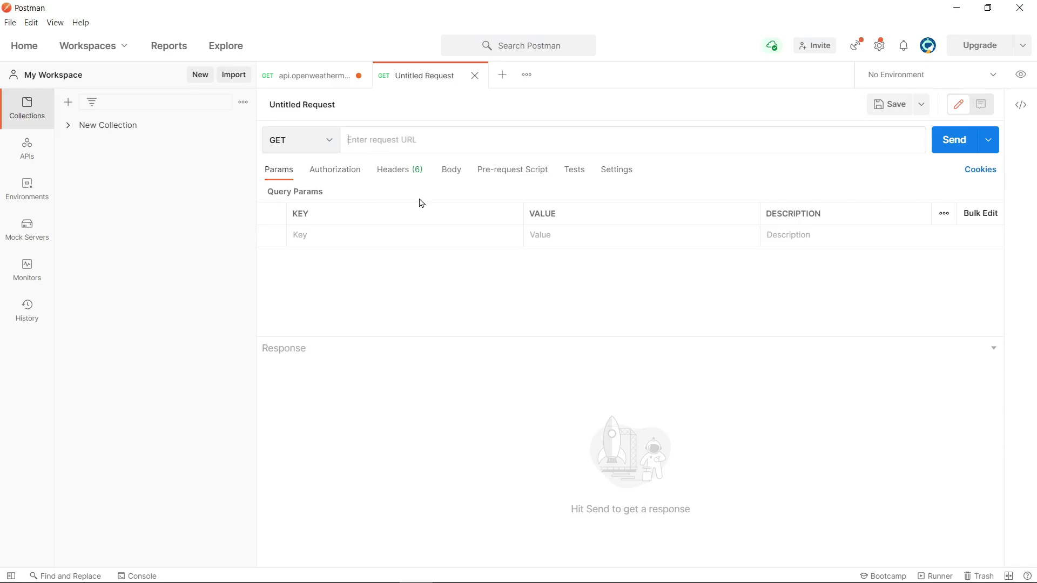
- Paste the API call URL and replace the {API key} placeholder with the OpenWeather API key
key("ctrl+v")
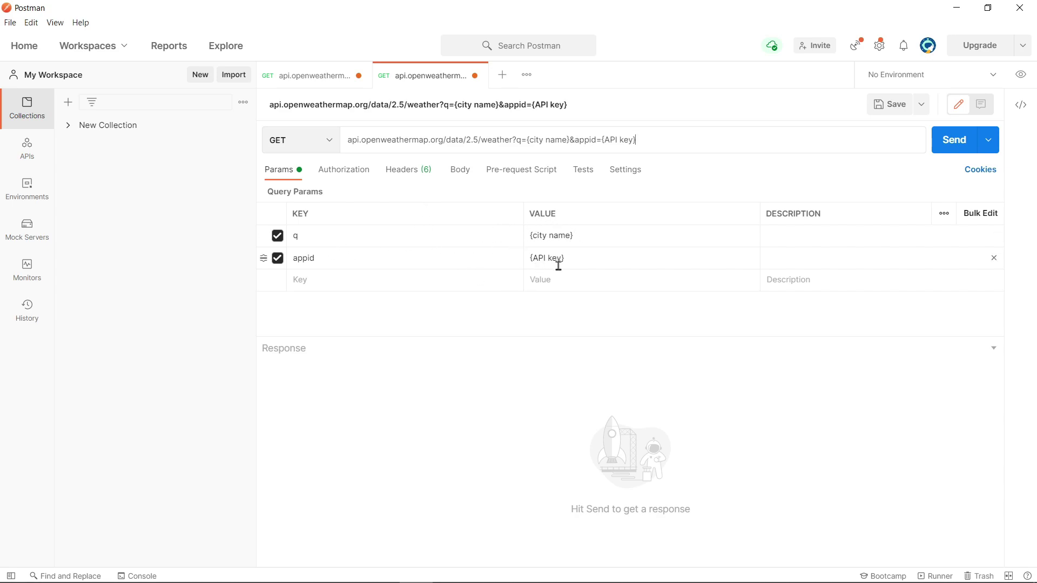
key("alt+Tab")
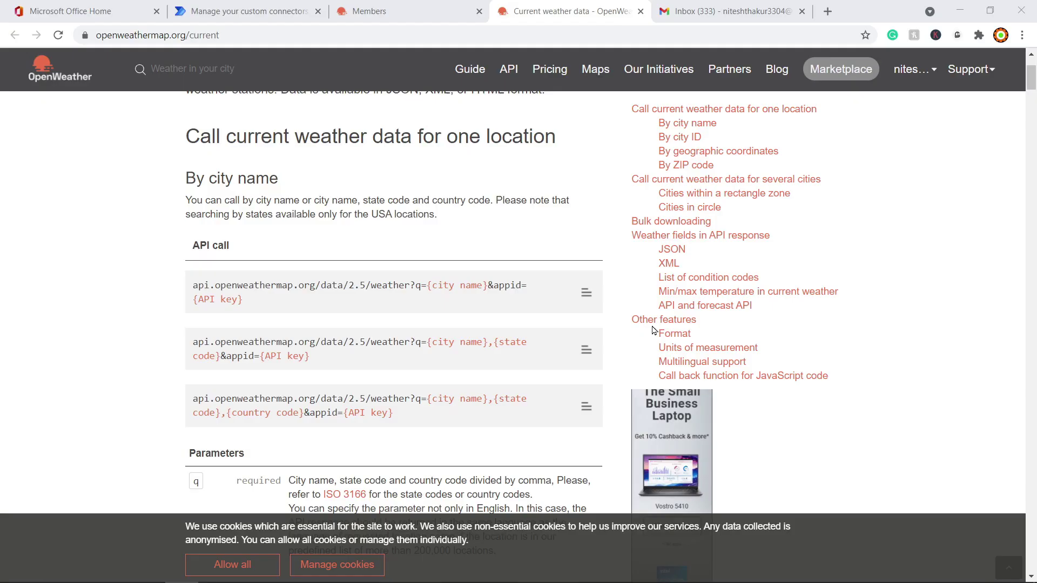
left_click(418, 10)
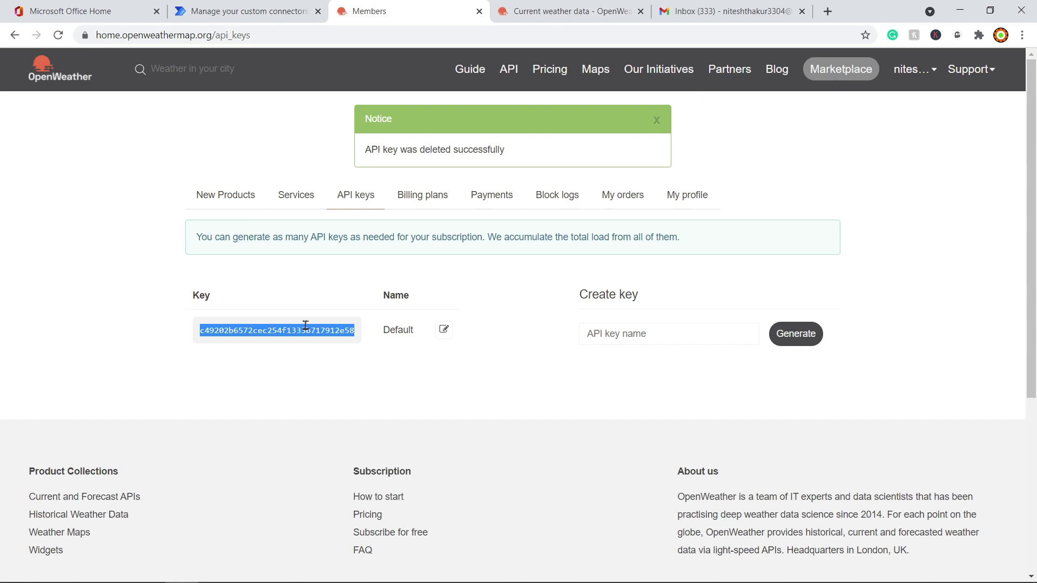
scroll(479, 319, "down", 5)
key("alt+Tab")
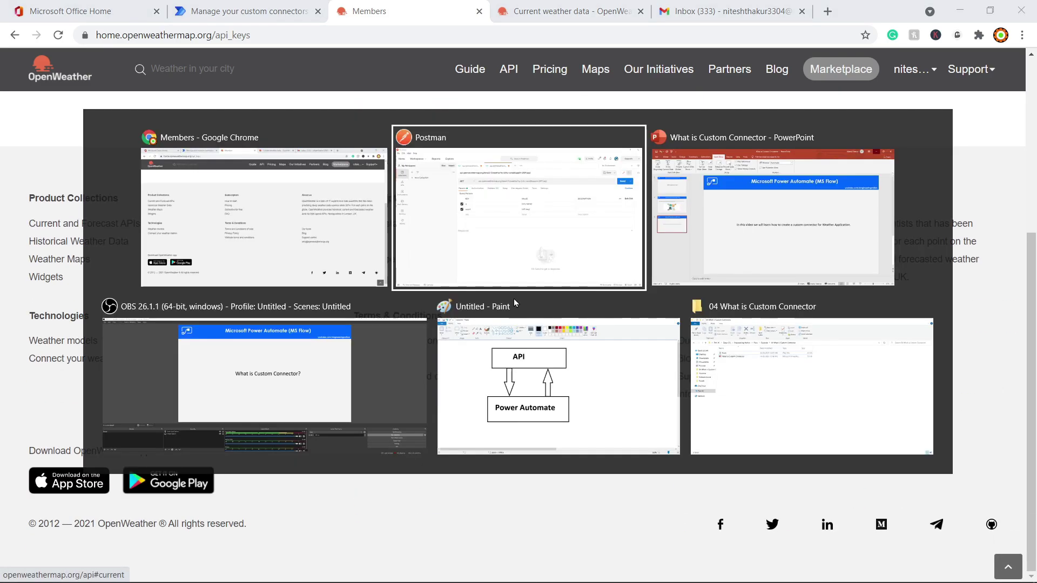
triple_click(542, 258)
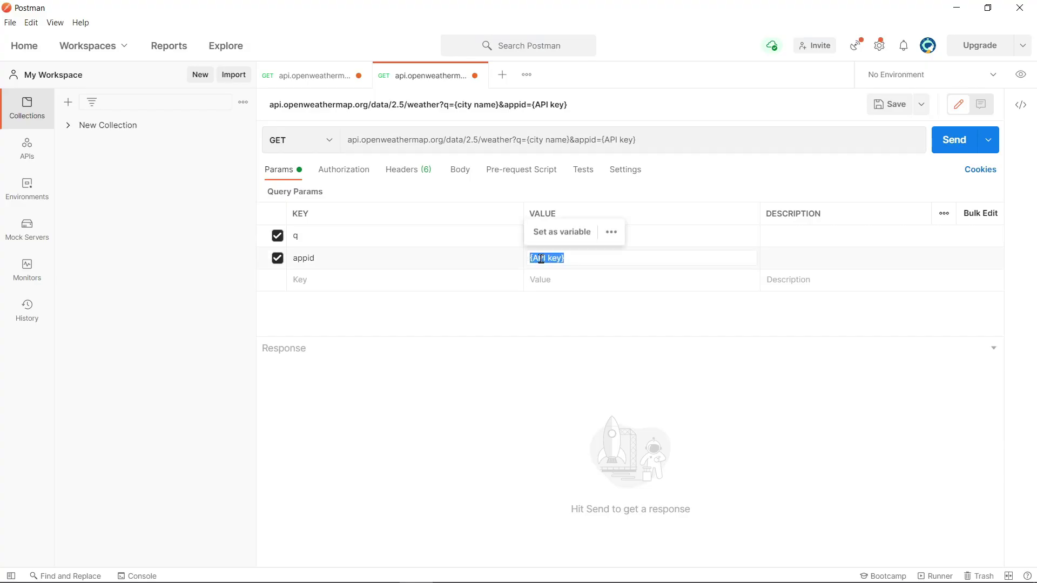
key("ctrl+v")
key("BackSpace")
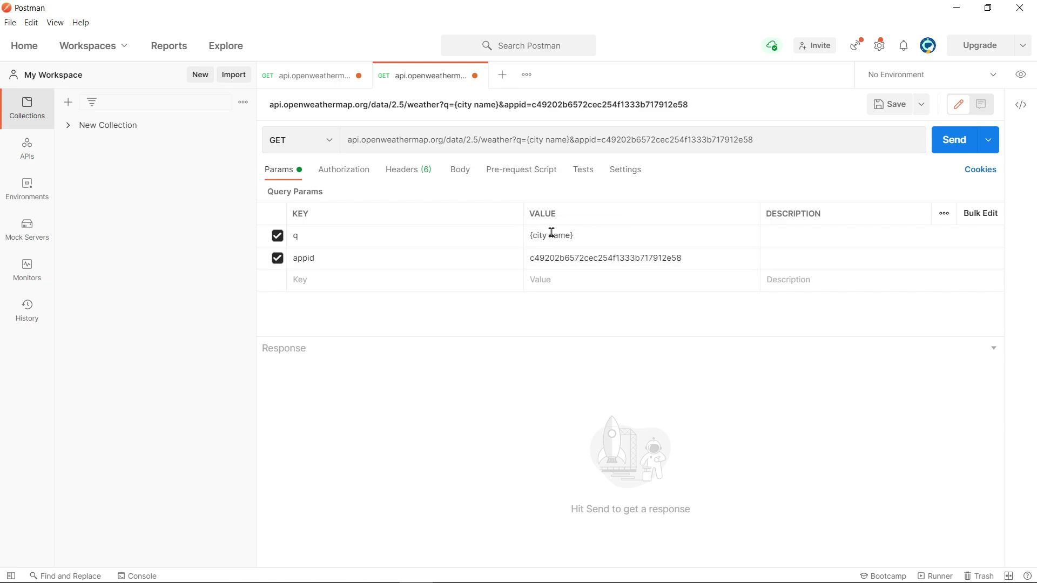
- Set the city name to mumbai and send the request
triple_click(551, 235)
type("mumbai")
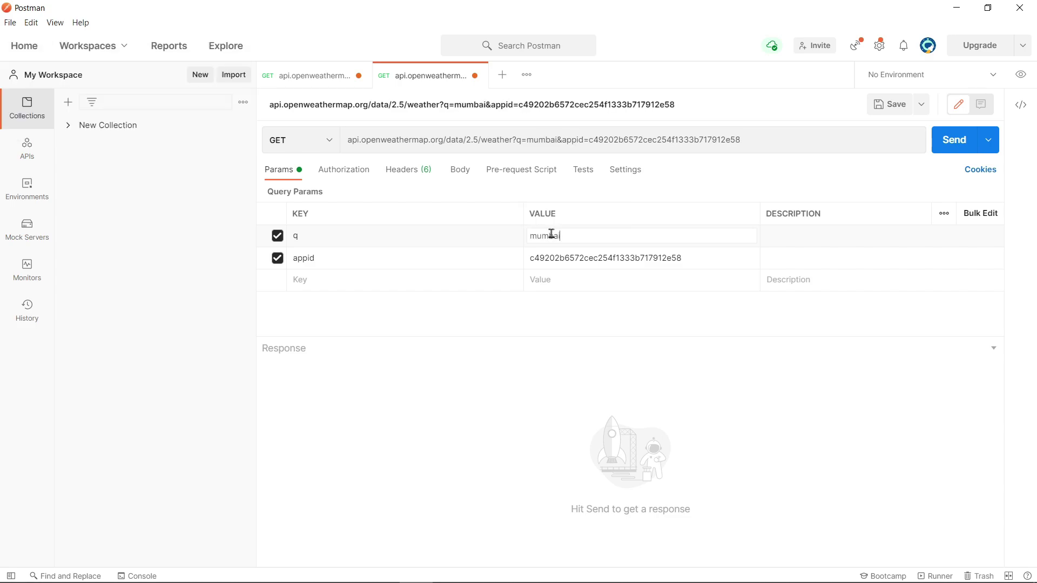
left_click(949, 151)
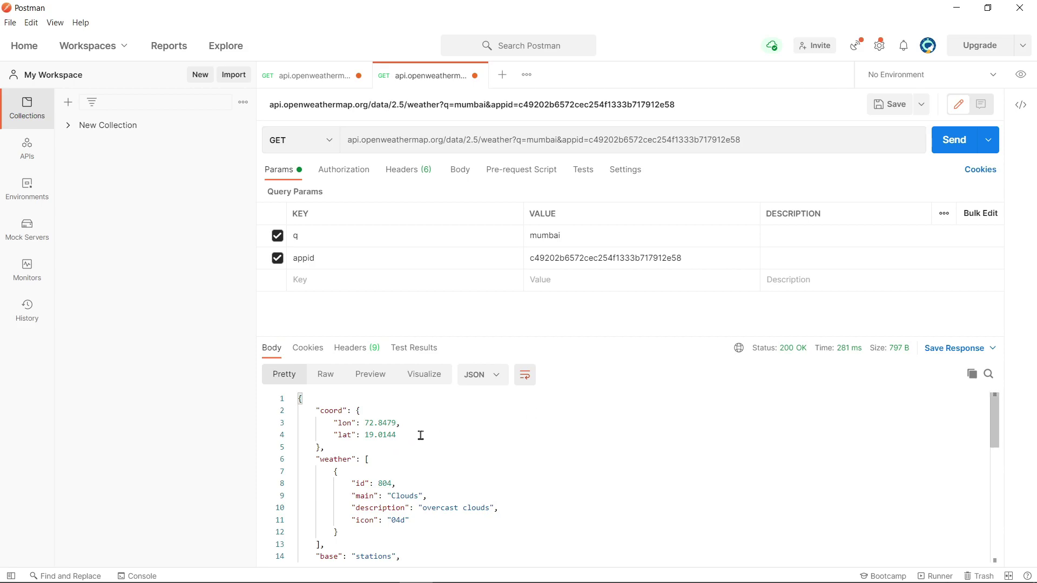
scroll(420, 436, "down", 10)
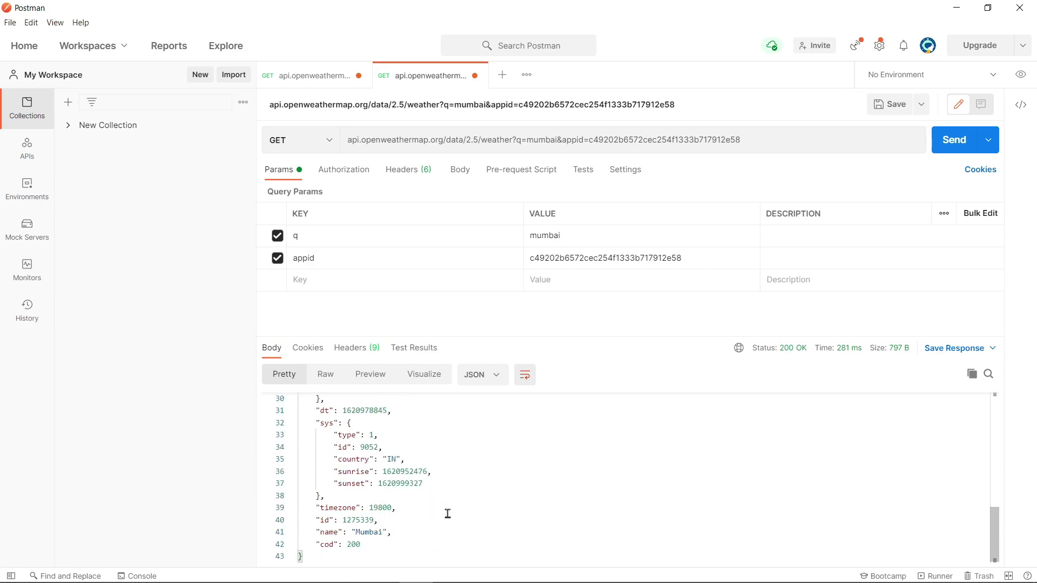
mouse_move(797, 357)
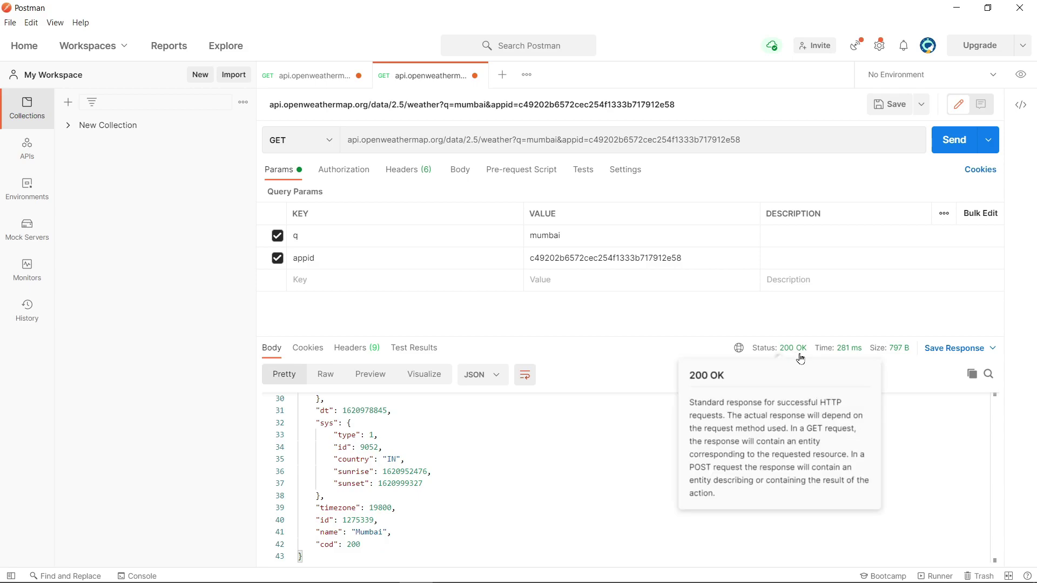
scroll(489, 516, "up", 10)
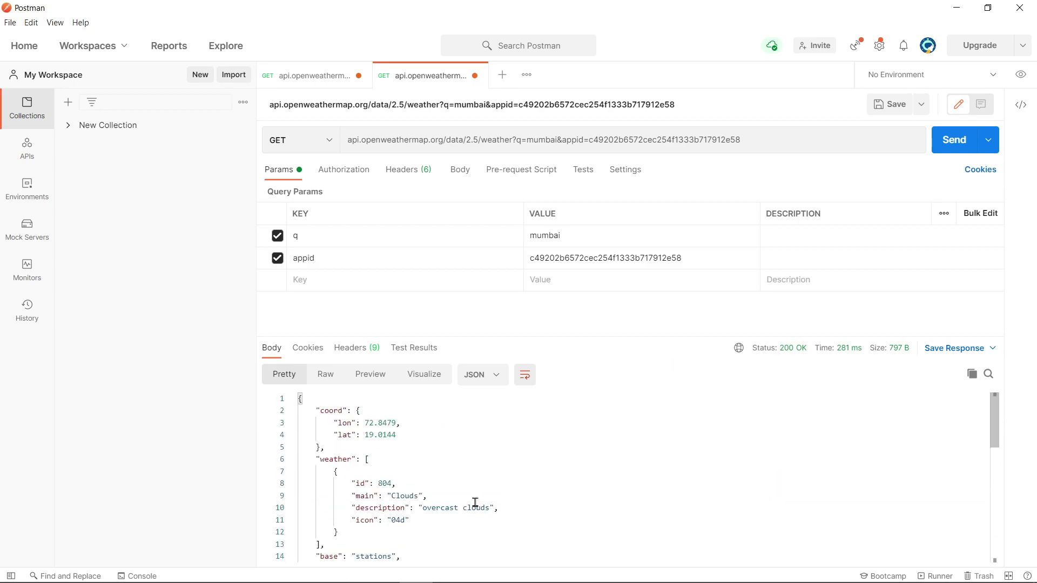
scroll(379, 489, "down", 10)
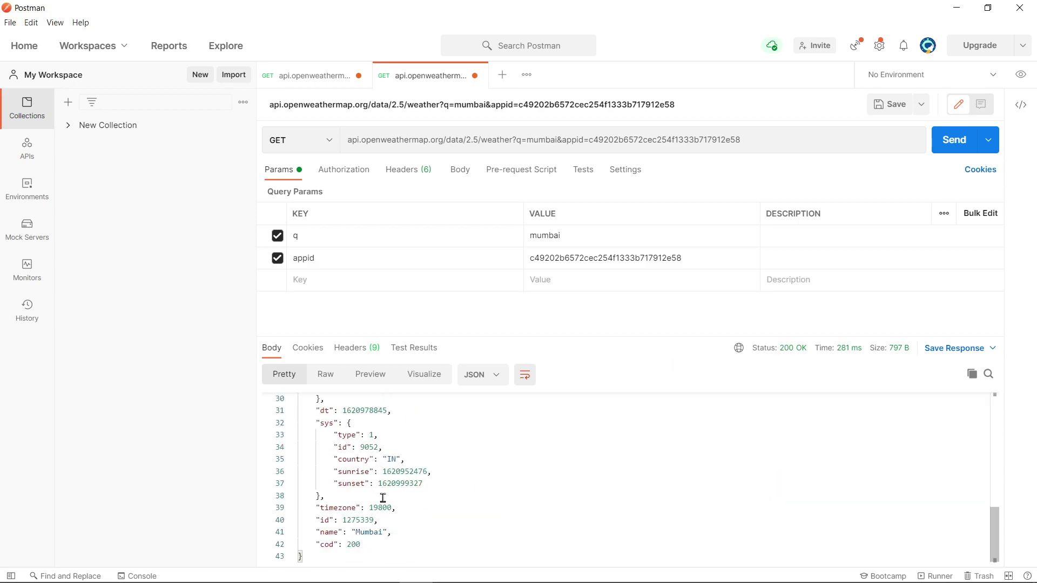
scroll(404, 495, "up", 7)
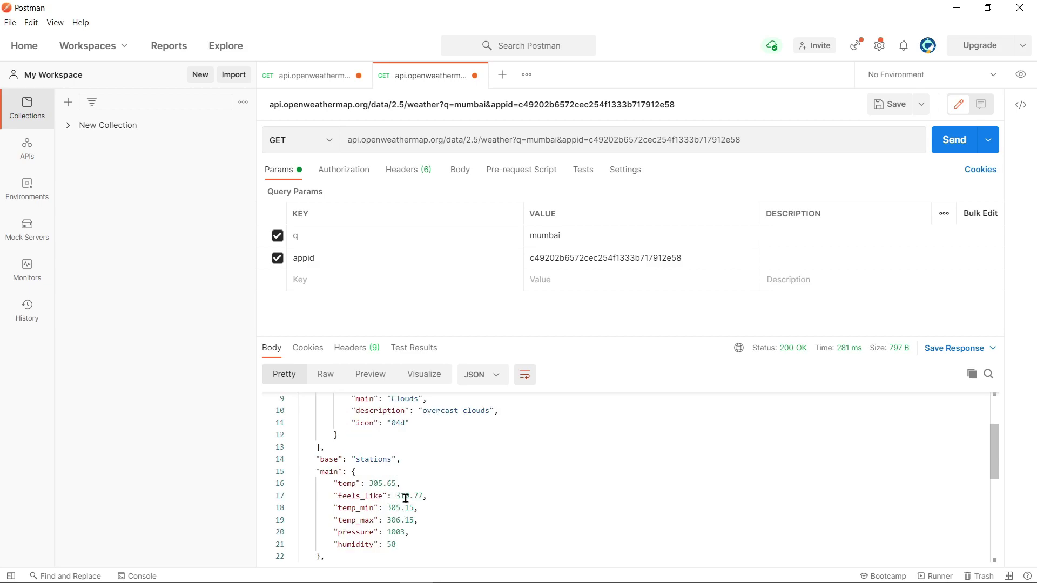
left_click_drag(339, 483, 395, 545)
left_click(355, 546)
scroll(391, 507, "down", 4)
scroll(391, 506, "down", 1)
scroll(396, 503, "up", 7)
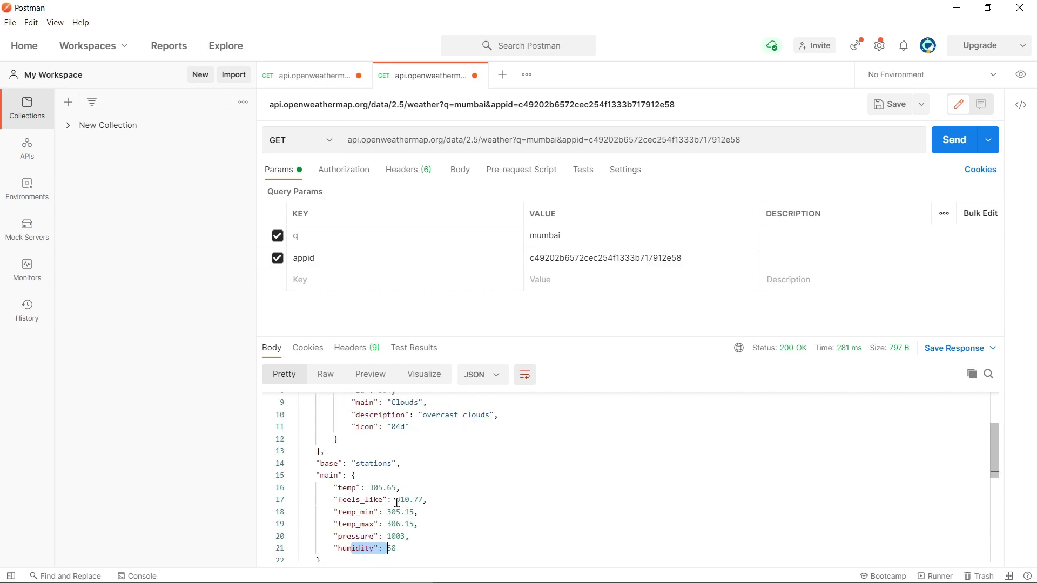
- Change the q value from mumbai to delhi, send, and review Delhi's weather response
double_click(545, 240)
type("delhi")
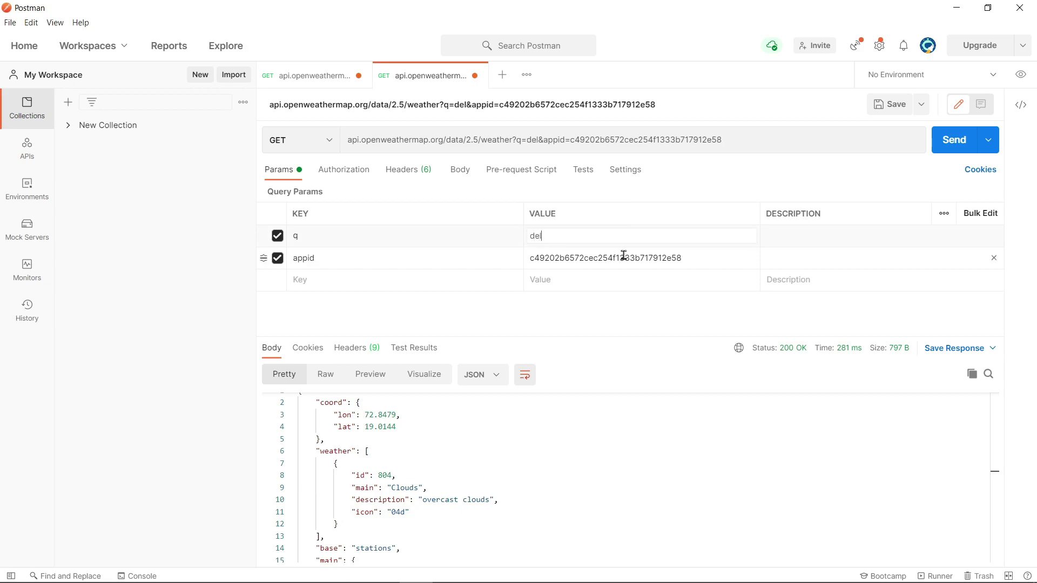
left_click(952, 141)
scroll(464, 473, "down", 6)
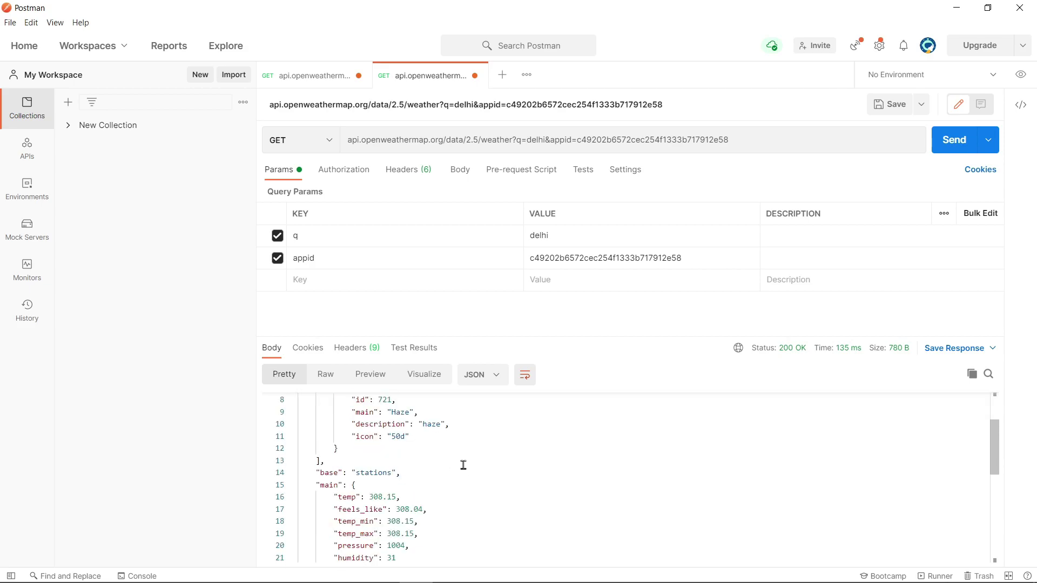
scroll(452, 482, "down", 2)
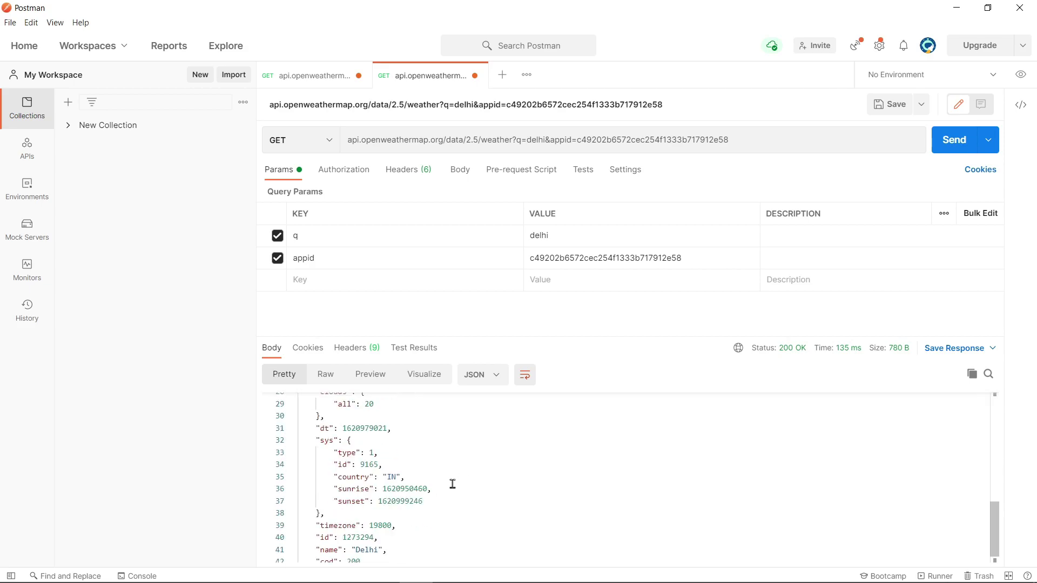
scroll(618, 475, "up", 3)
scroll(618, 475, "up", 5)
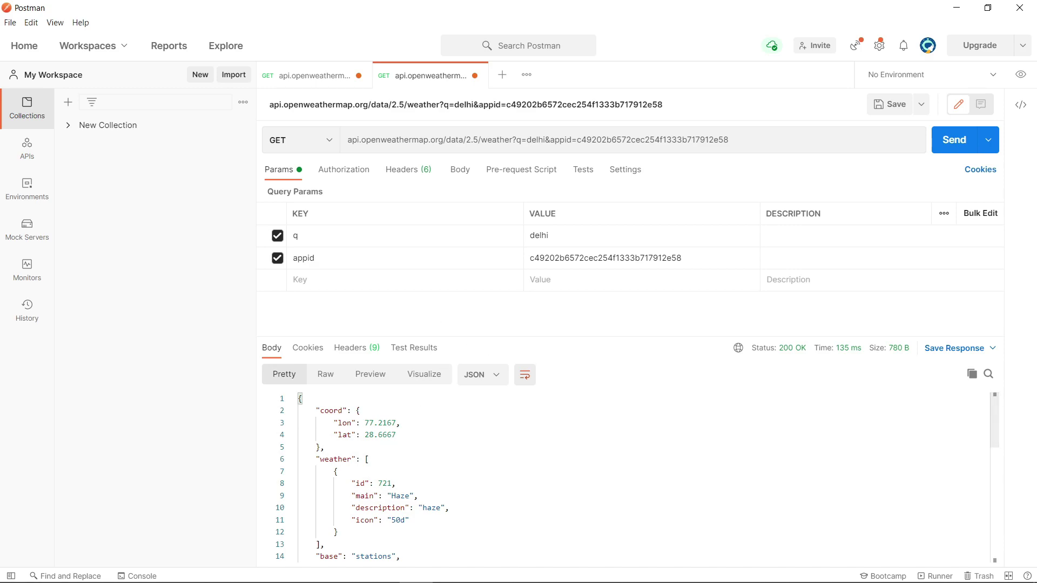
key("alt+Tab")
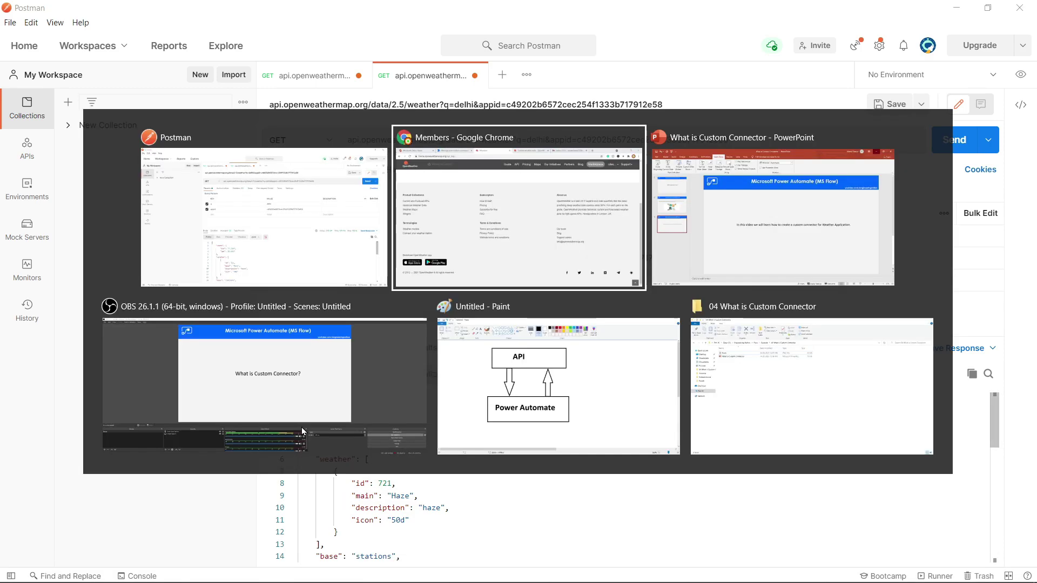
- Open the Custom connectors page under Data in Power Automate
left_click(268, 10)
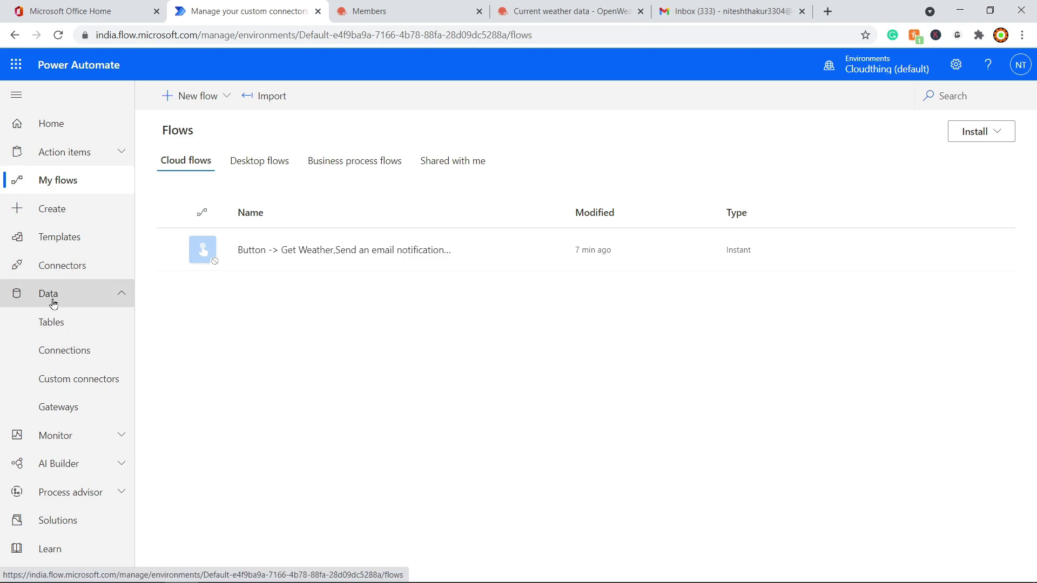
left_click(59, 384)
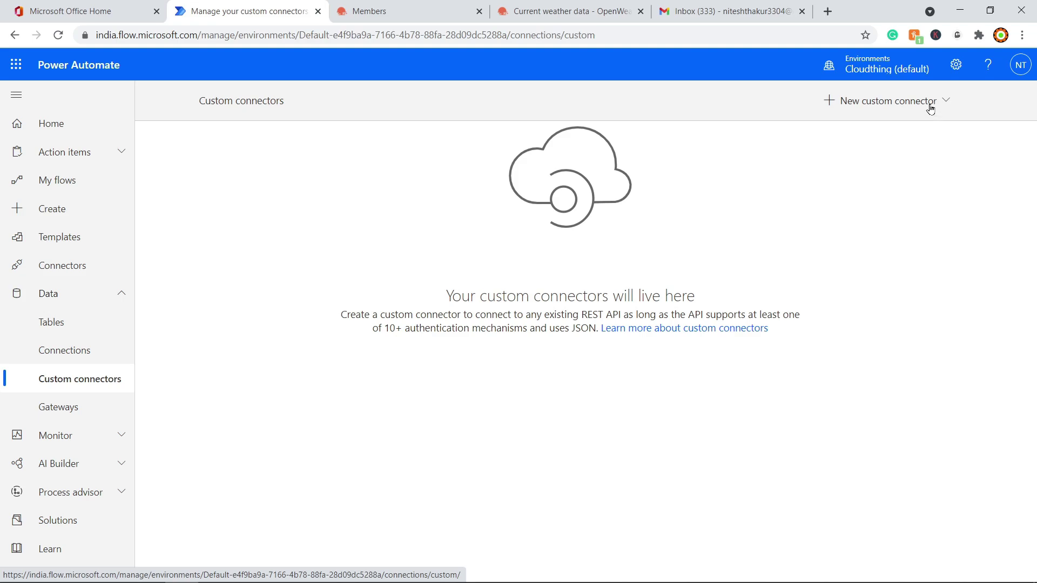
- Create a custom connector from blank named Weather and continue to its setup
left_click(892, 104)
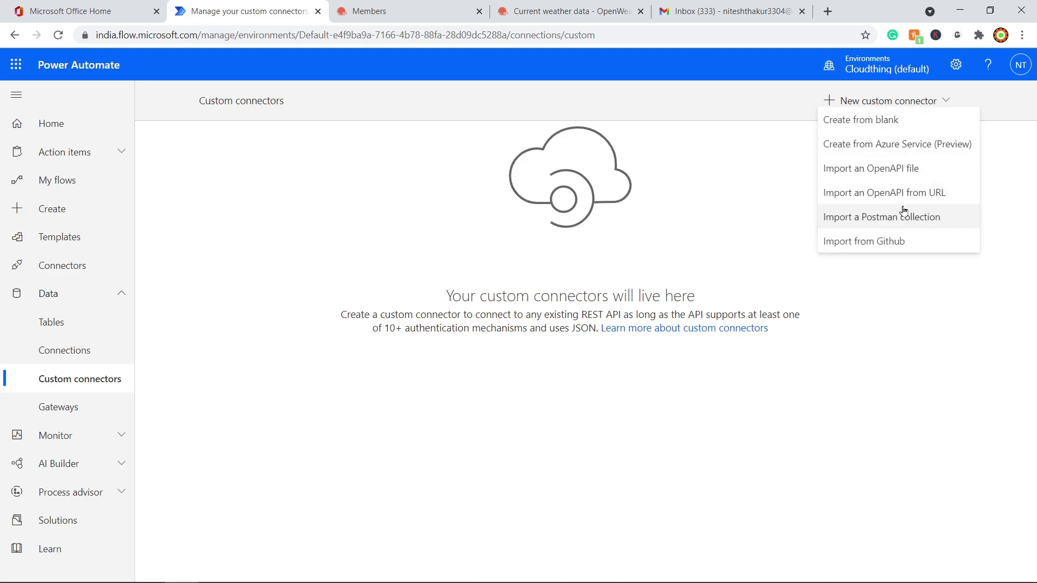
left_click(871, 121)
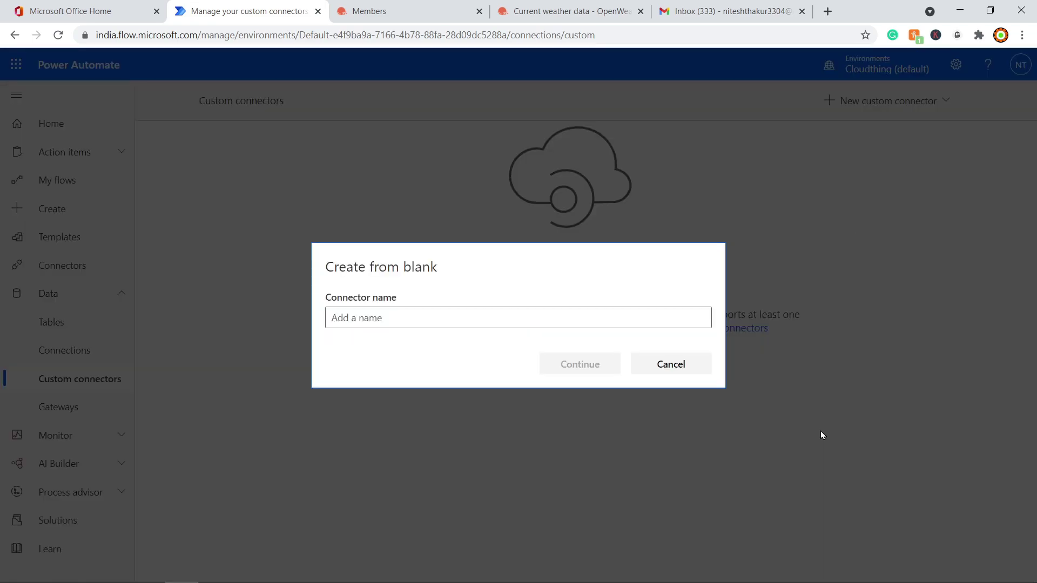
left_click(371, 317)
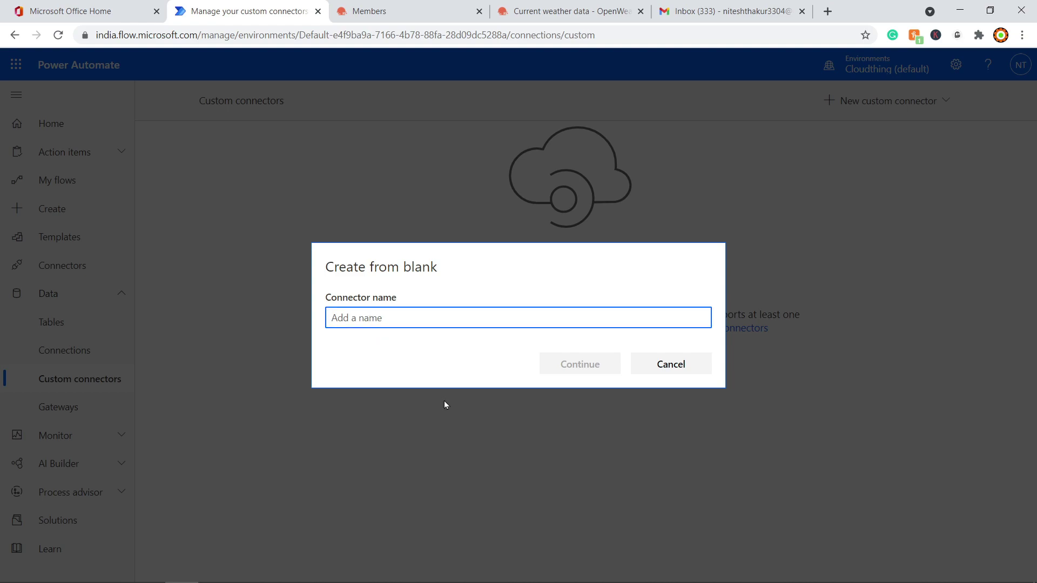
type("Weather")
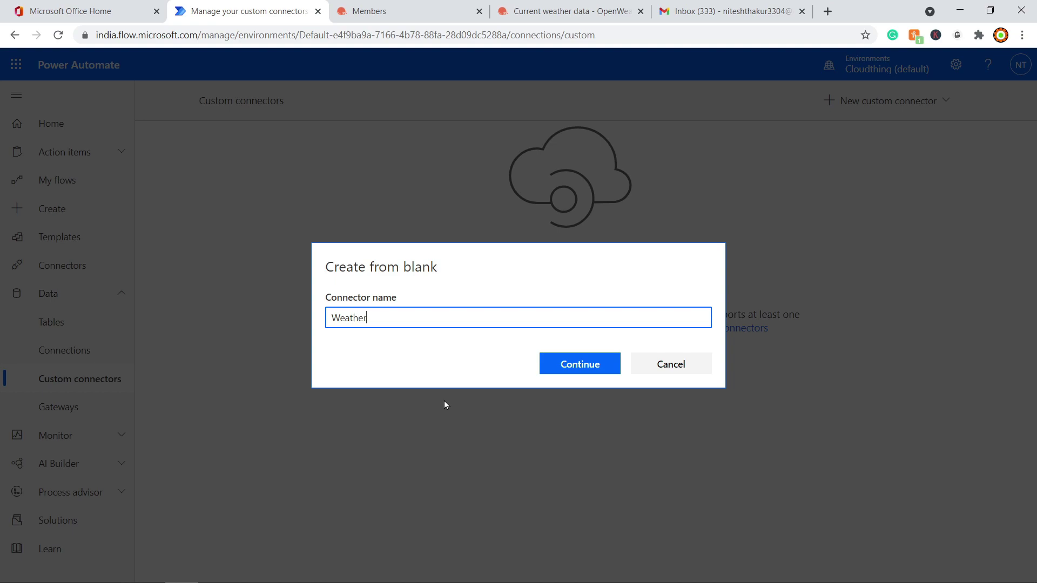
left_click(579, 364)
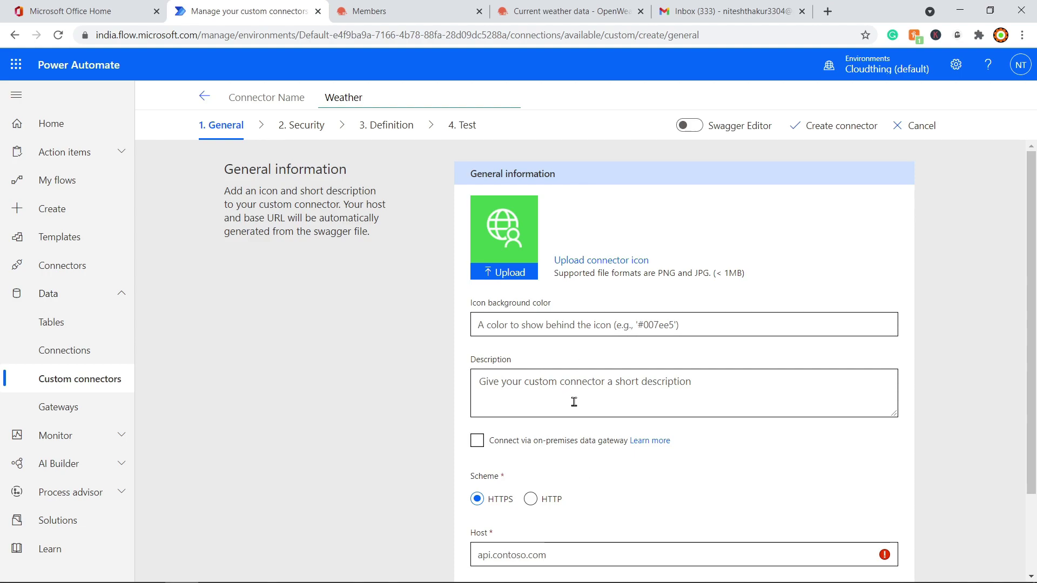
- Give the connector a weather image icon and the description 'This custom connector will give information about the weather'
left_click(503, 272)
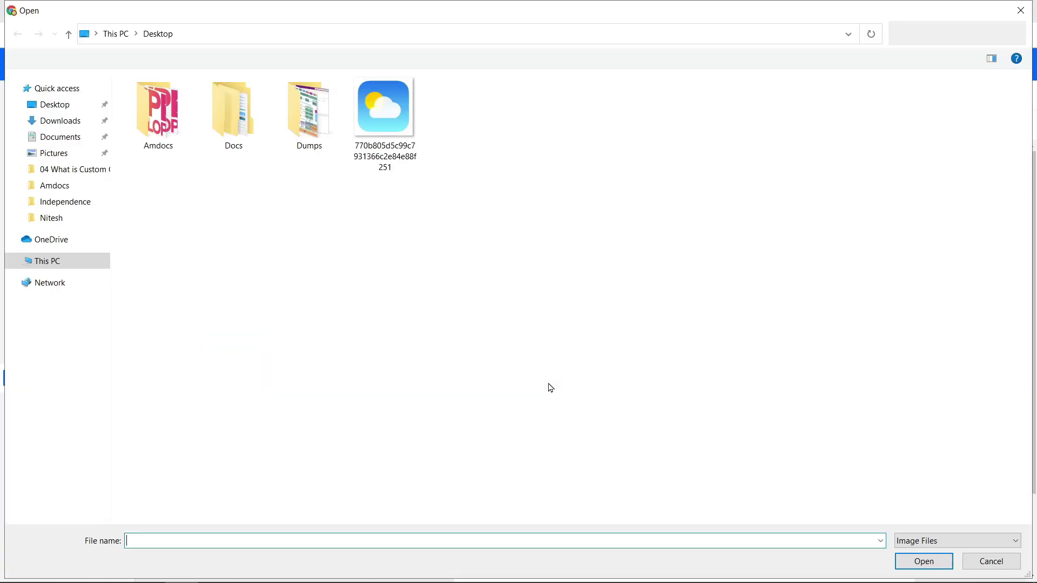
double_click(397, 171)
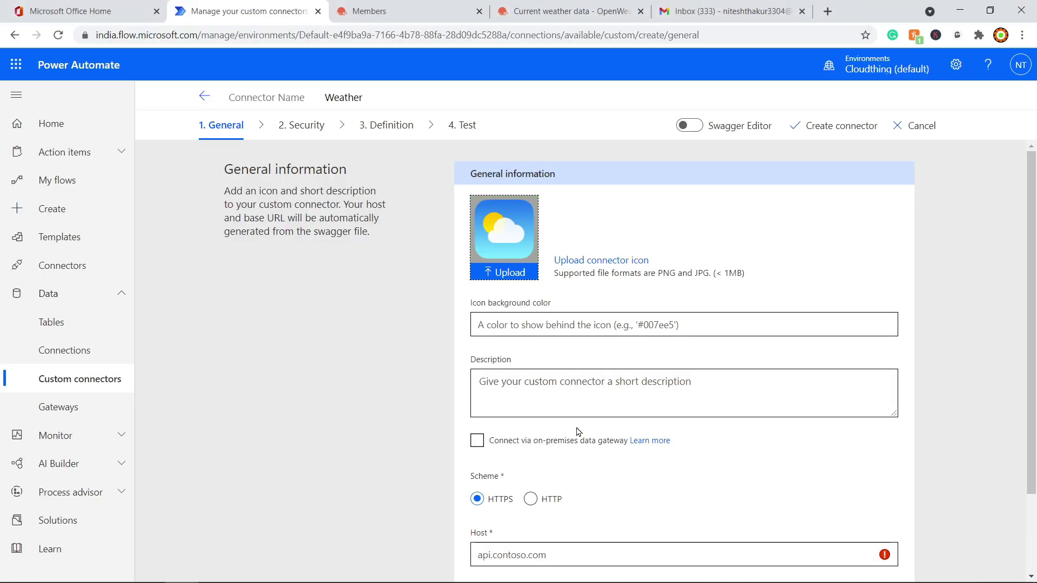
scroll(577, 432, "down", 1)
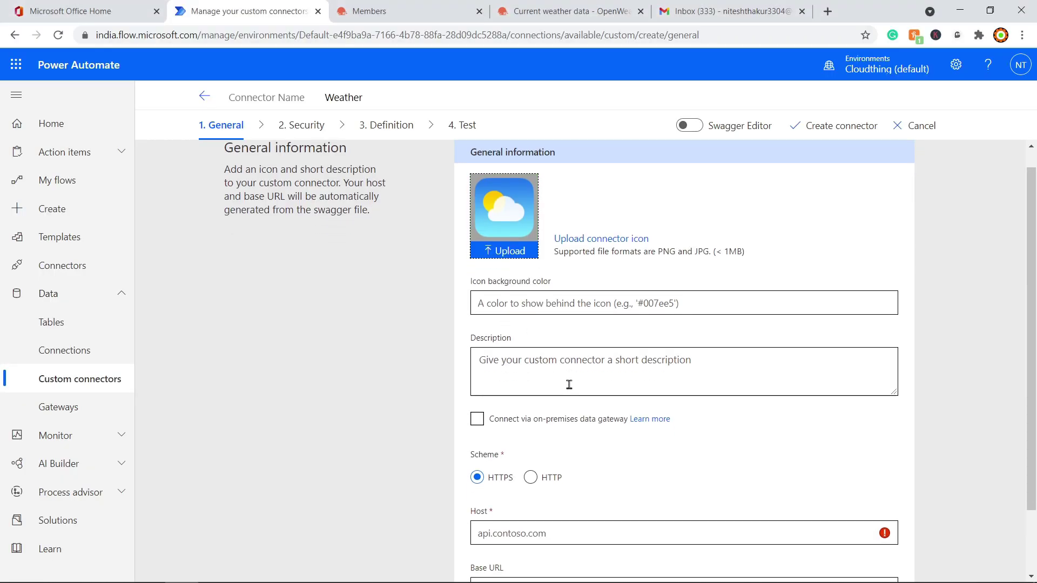
left_click(533, 331)
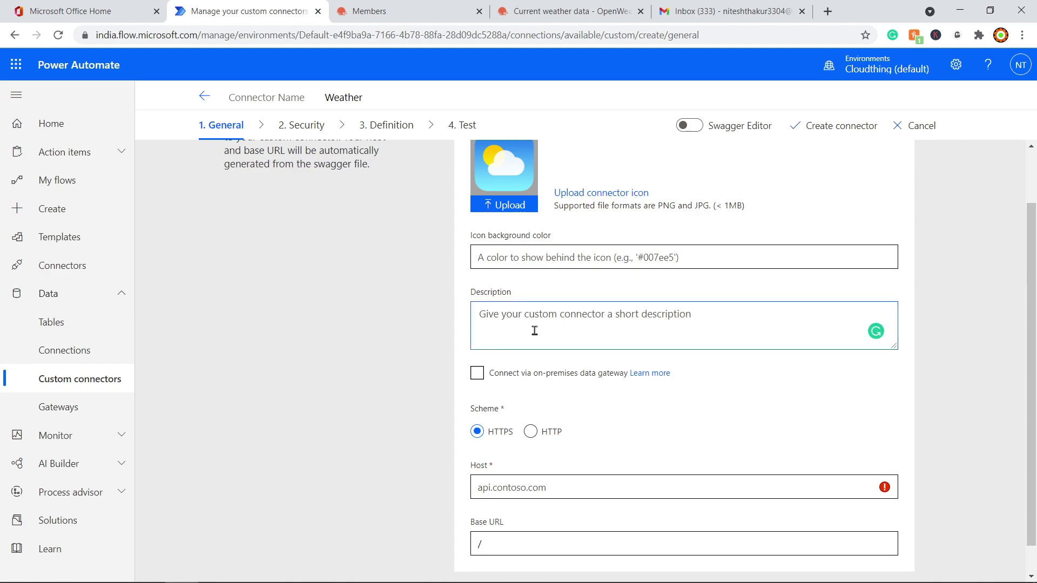
type("T")
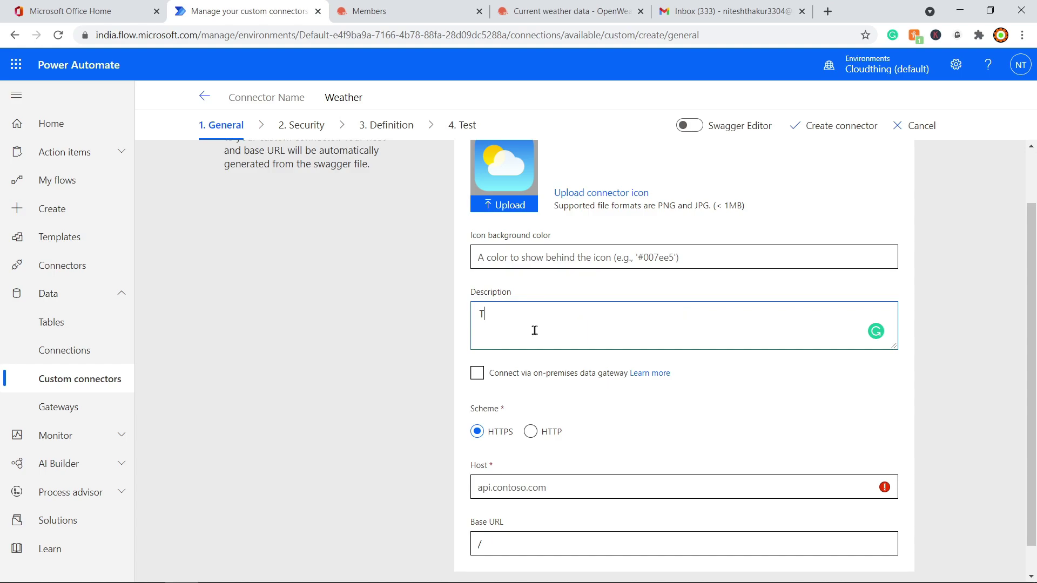
type("his custom connector will give information about the weather.")
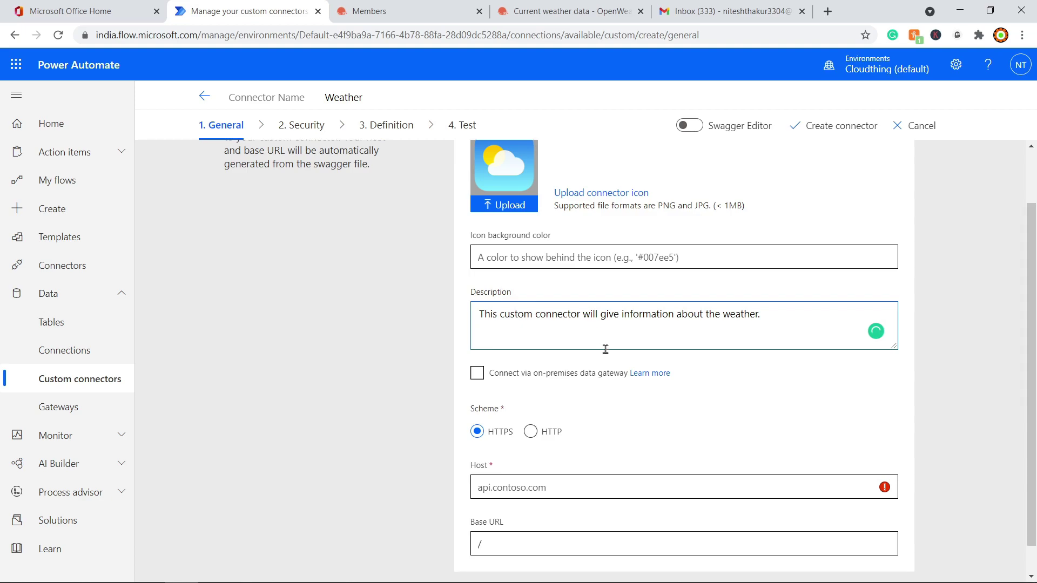
scroll(605, 350, "down", 1)
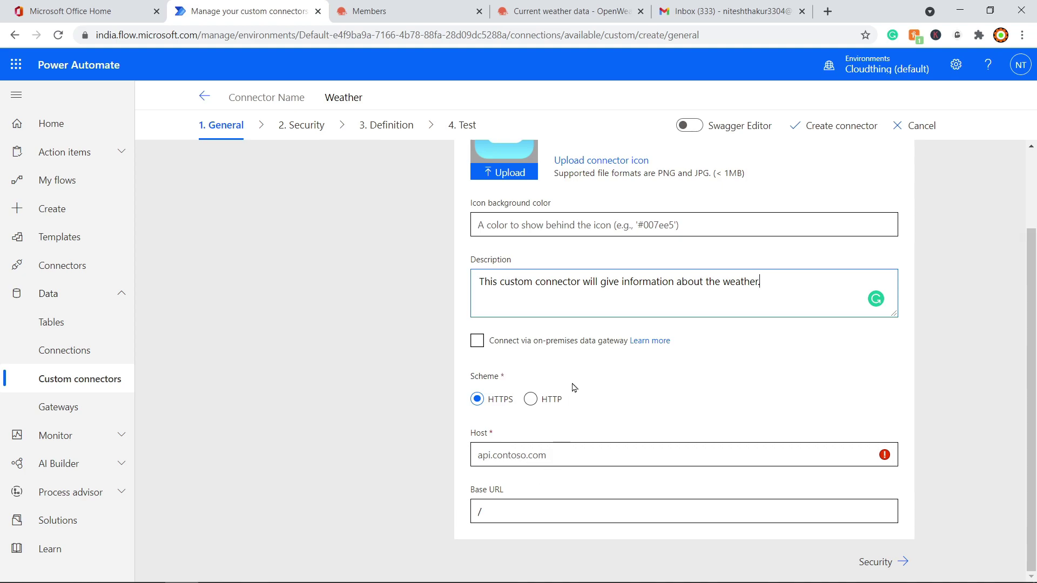
- Copy api.openweathermap.org from the first API call in the OpenWeather docs for the connector's Host field
left_click(532, 13)
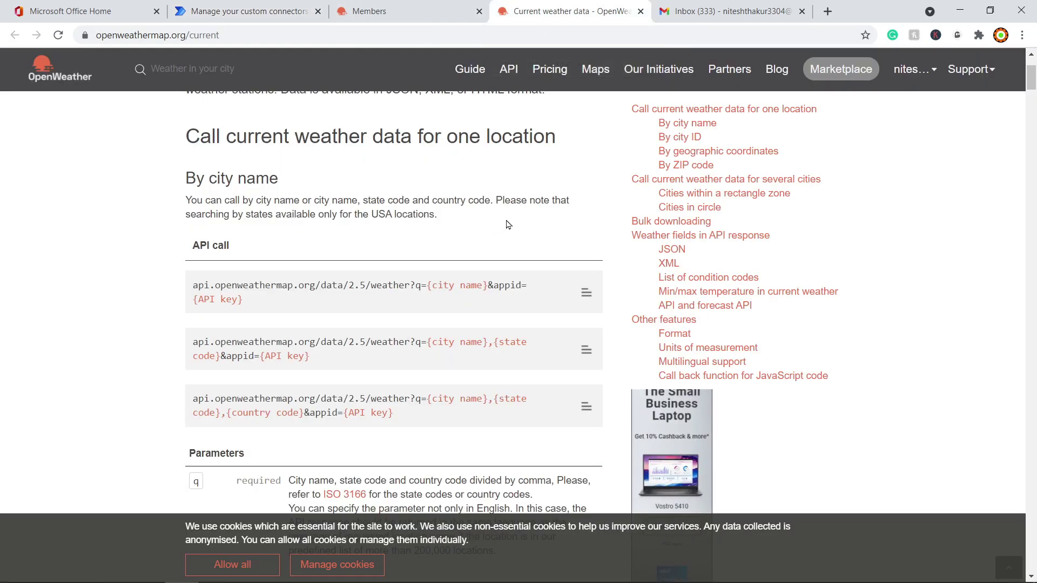
left_click(438, 11)
left_click(535, 10)
left_click_drag(315, 285, 196, 292)
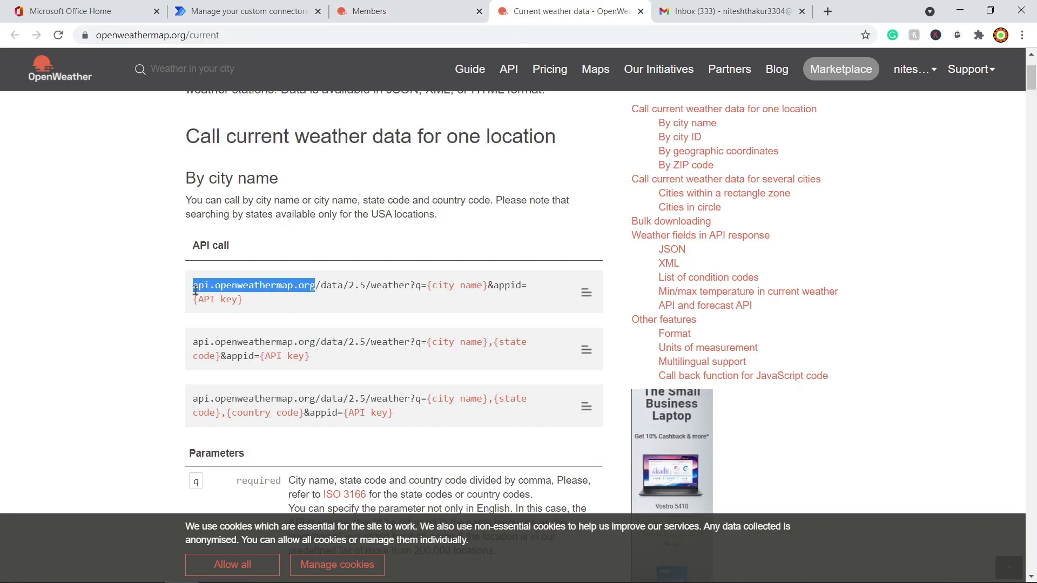
double_click(236, 283)
left_click_drag(316, 286, 208, 287)
right_click(208, 288)
left_click(232, 296)
left_click_drag(315, 286, 193, 289)
left_click(253, 11)
left_click(545, 455)
- Paste api.openweathermap.org as the Weather connector's host
key("ctrl+v")
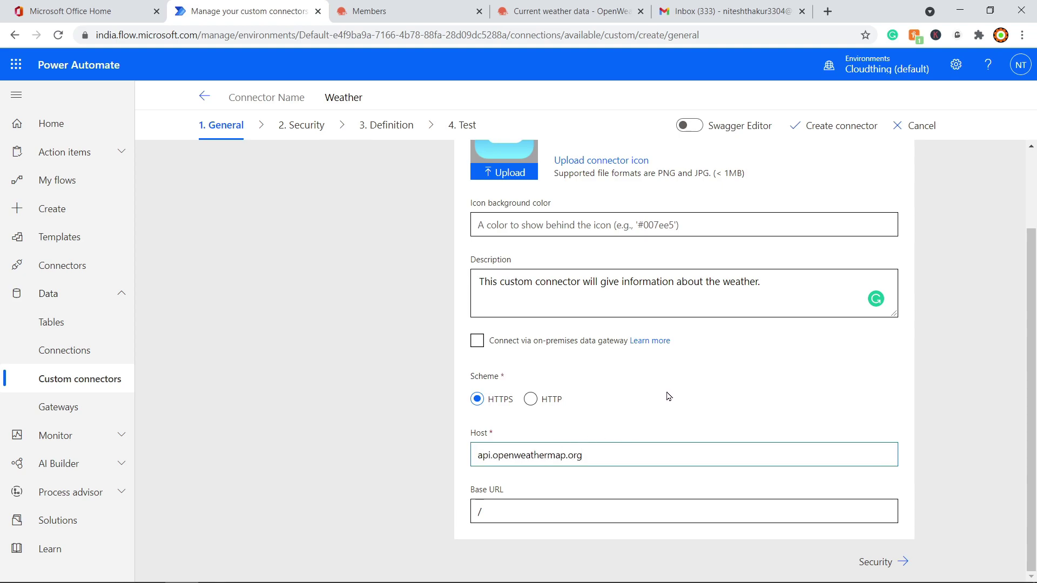
scroll(680, 391, "up", 2)
scroll(724, 416, "down", 2)
scroll(731, 429, "up", 2)
scroll(791, 505, "down", 2)
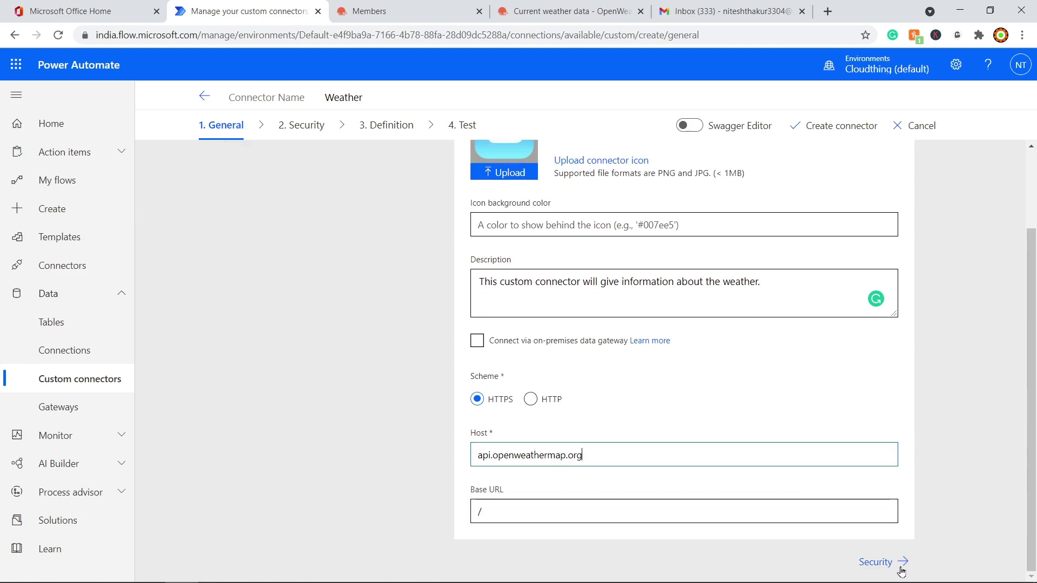
- On the Security step, set the authentication type to API Key
left_click(877, 563)
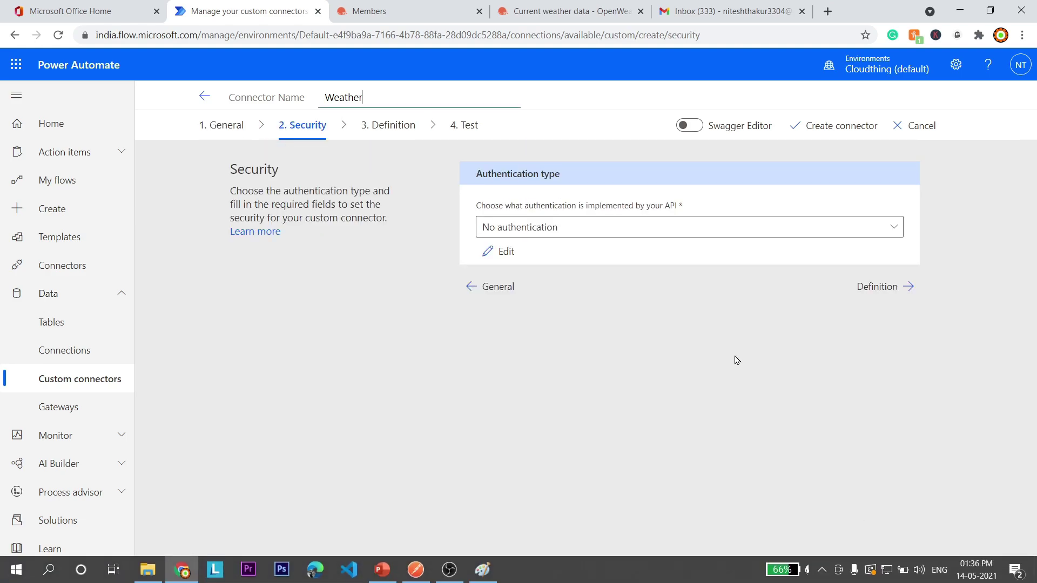
left_click(560, 238)
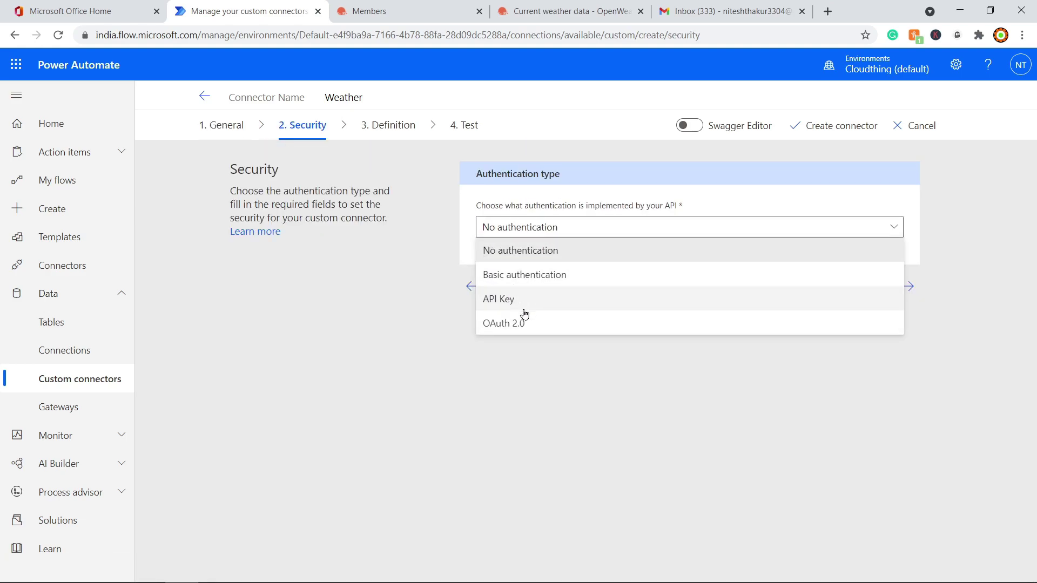
left_click(567, 10)
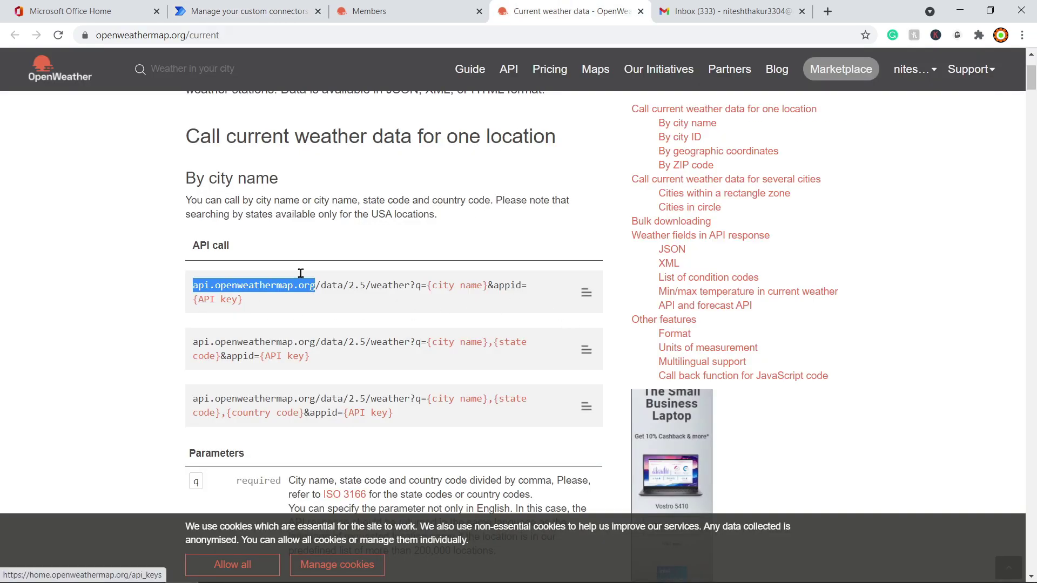
left_click(265, 6)
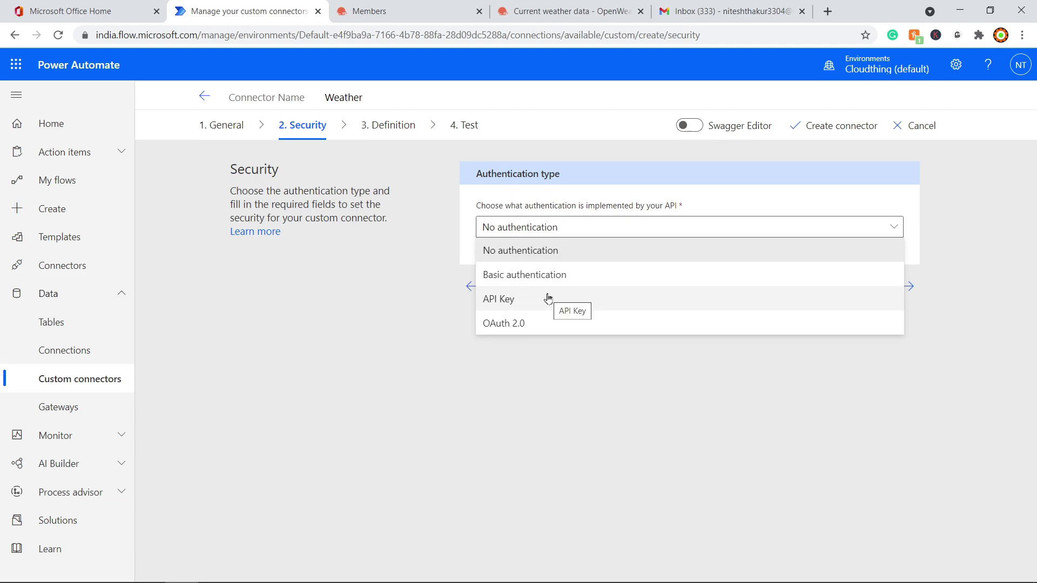
left_click(517, 302)
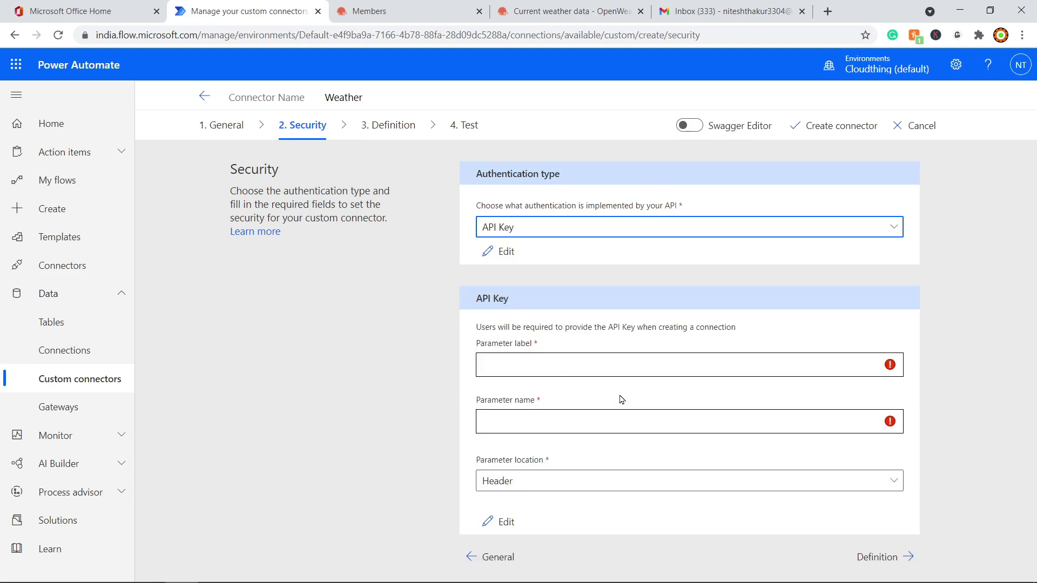
- Give the API Key parameter label 'Key' and name 'Auth', then start a new action under Definition
left_click(547, 361)
key("Tab")
left_click(532, 370)
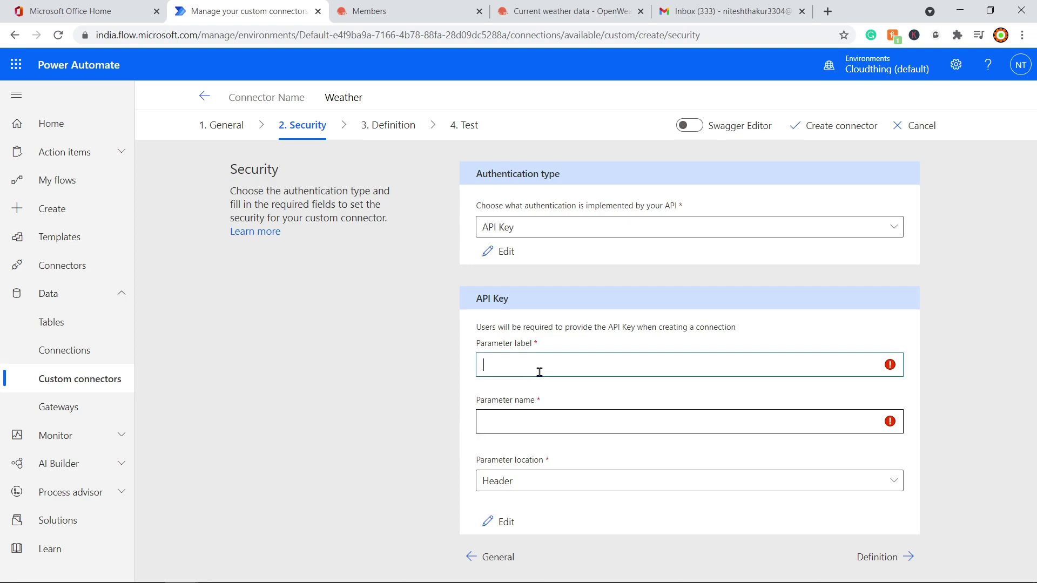
type("Key")
left_click(538, 425)
type("Auth")
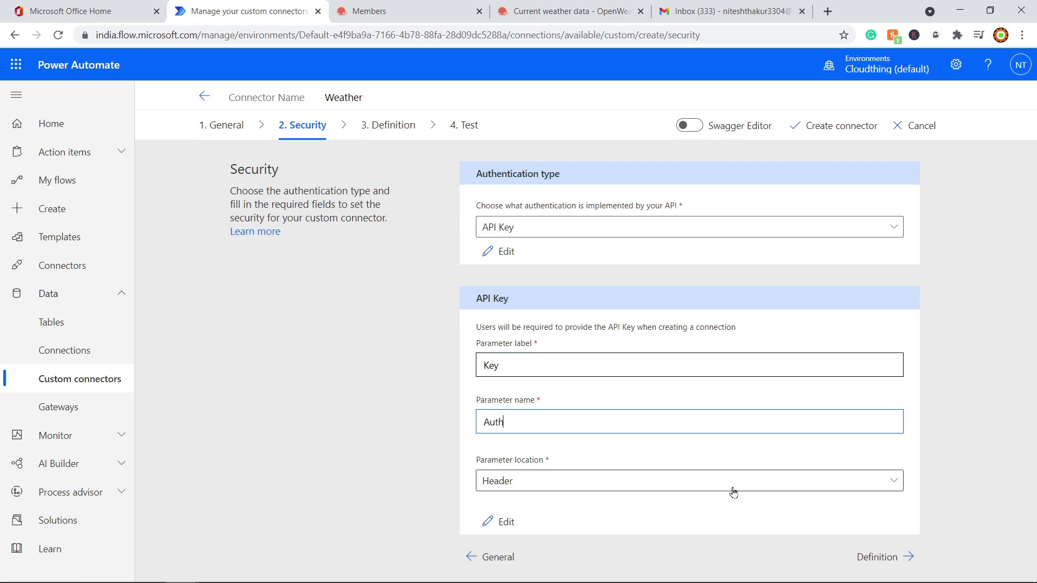
left_click(879, 561)
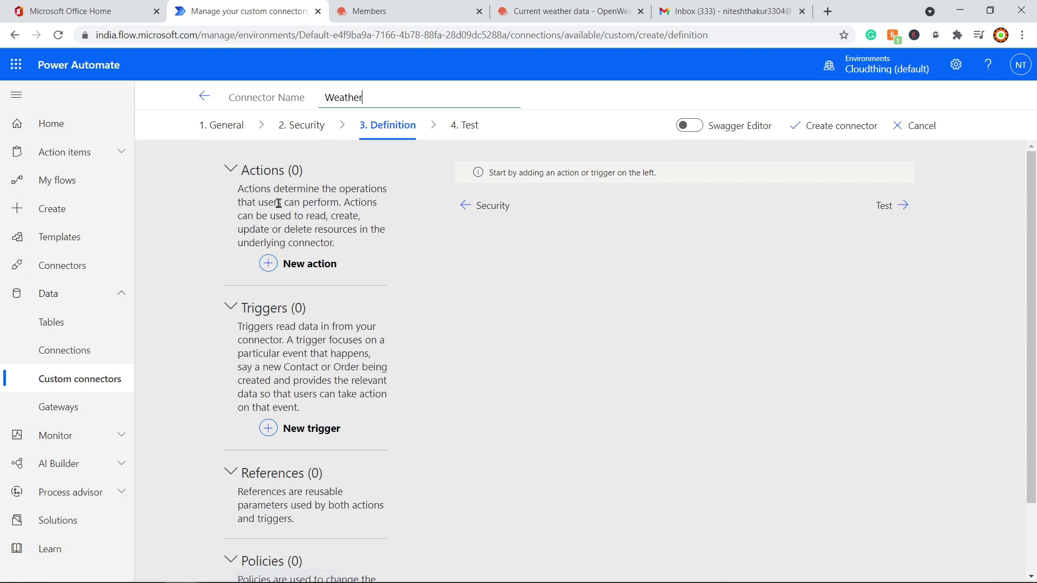
left_click(299, 267)
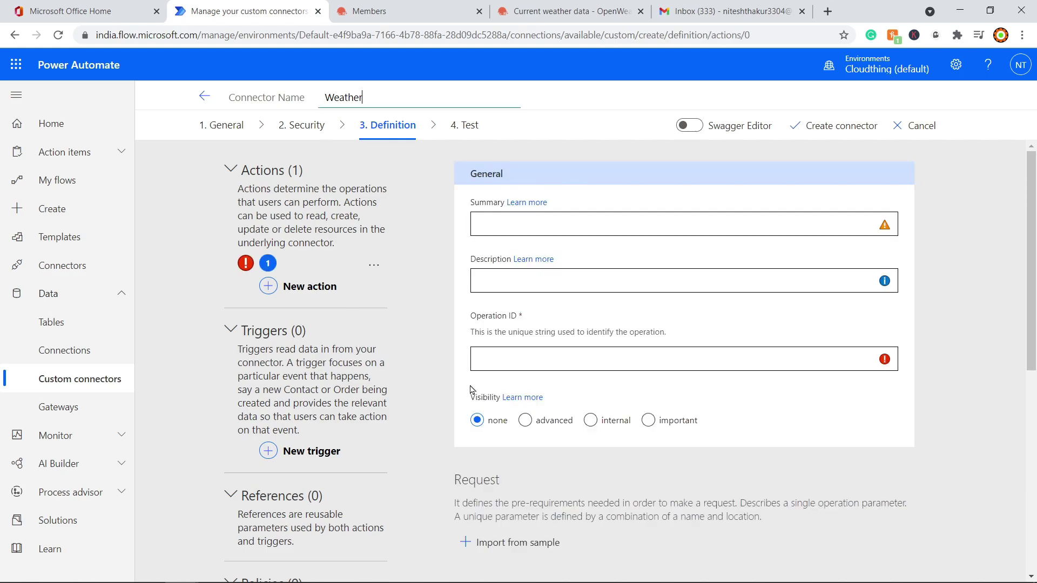
- Enter 'Get Weather Data' as the new action's summary
left_click(498, 218)
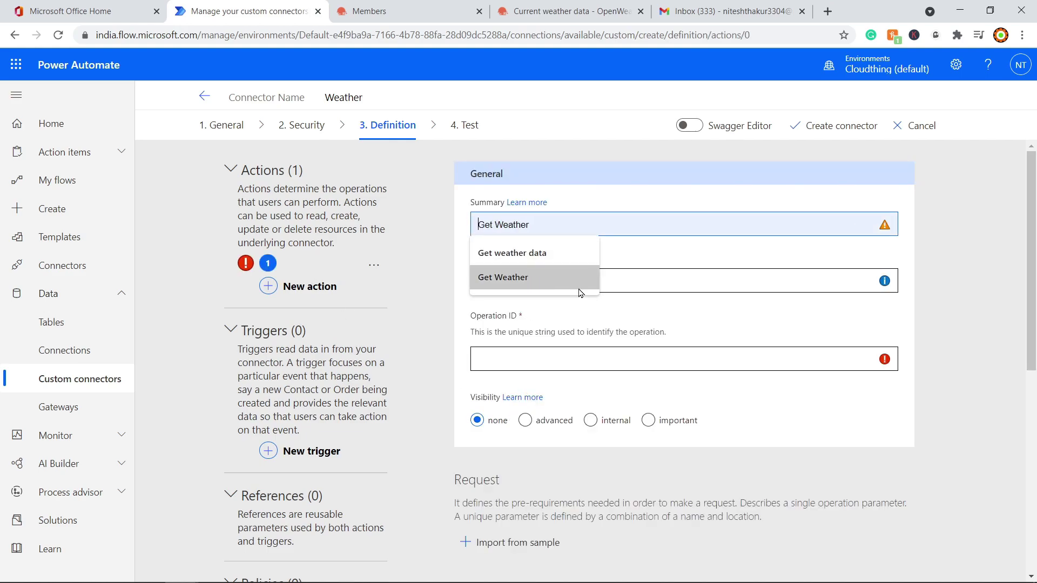
left_click(527, 278)
left_click(569, 225)
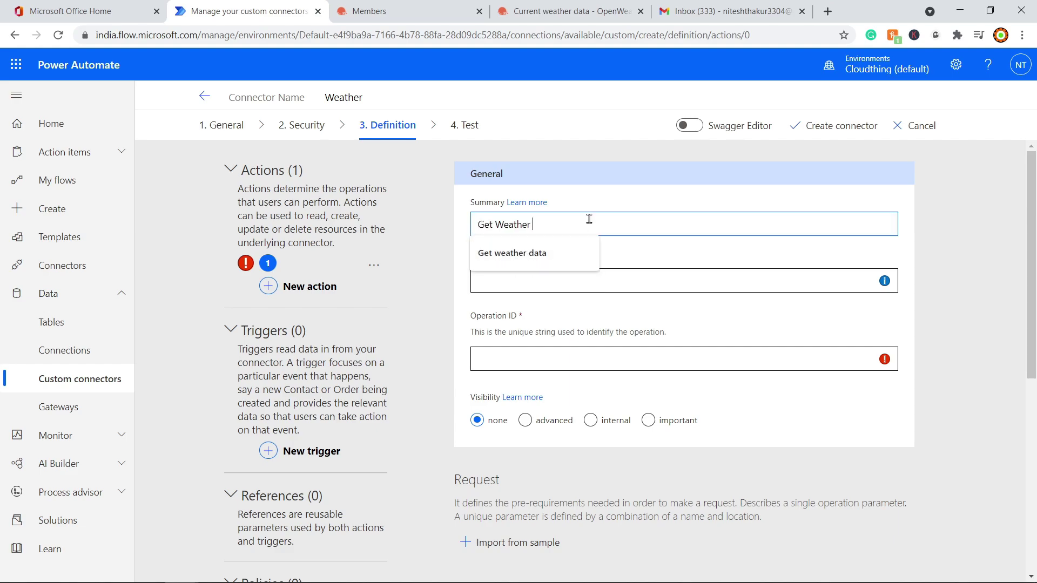
type("Date")
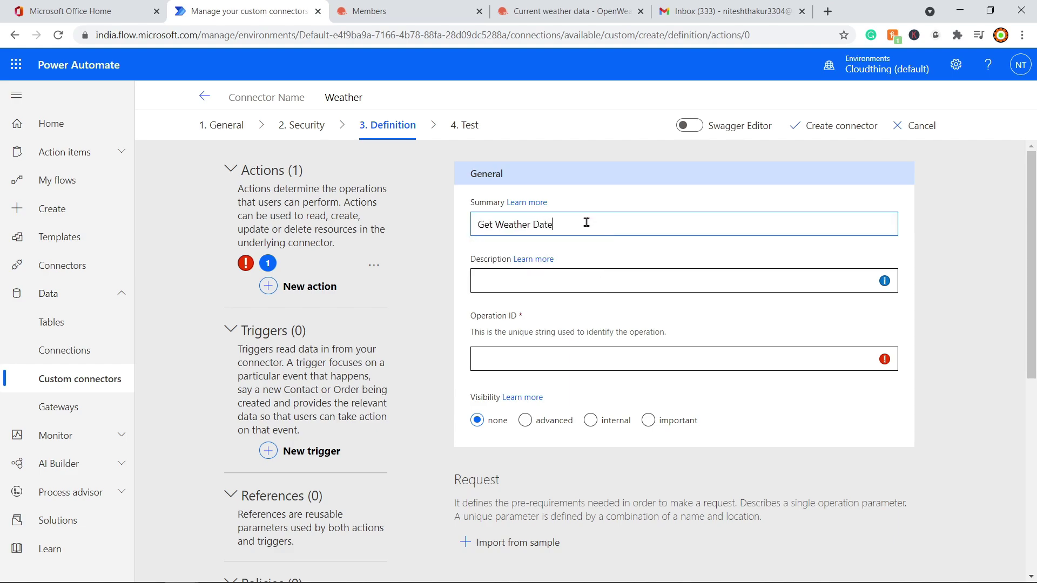
key("BackSpace")
type("a")
left_click(634, 292)
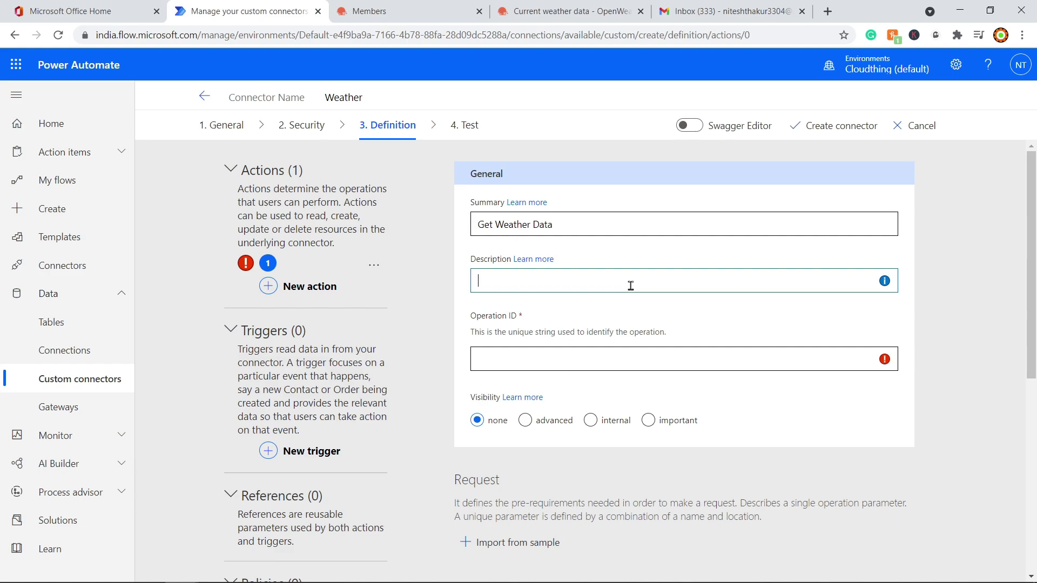
- Set the action's visibility to important and move to the Operation ID field
scroll(594, 294, "down", 3)
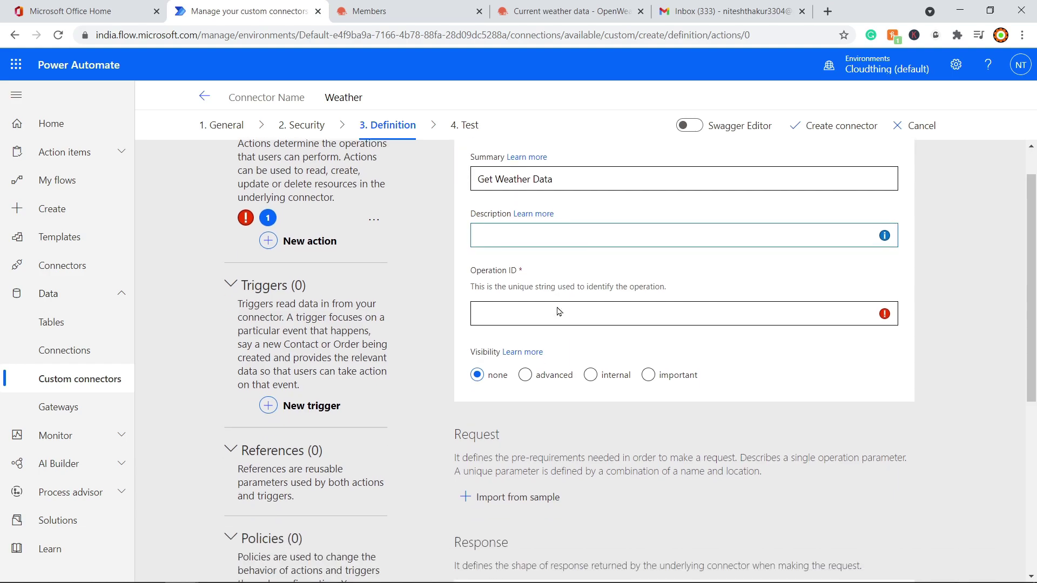
left_click(518, 232)
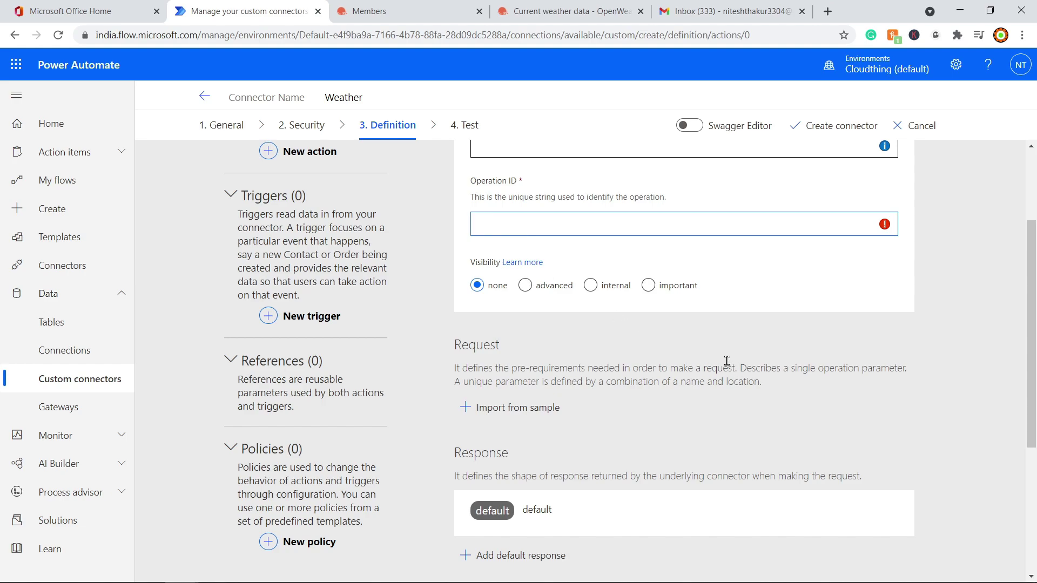
left_click(660, 291)
scroll(761, 364, "up", 1)
left_click(560, 292)
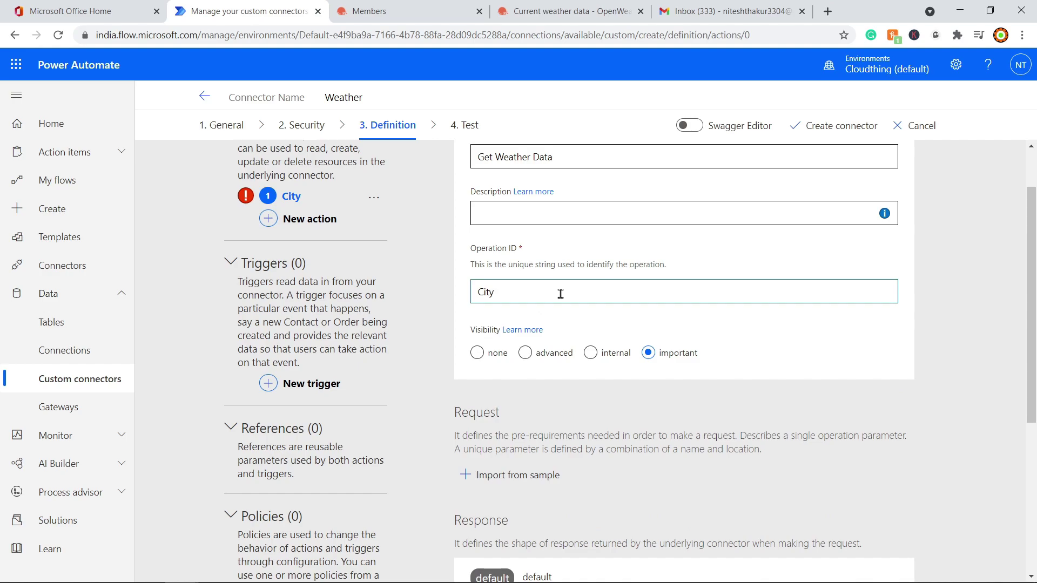
- Scroll through the Get Weather Data action's definition to review its settings
scroll(643, 388, "up", 1)
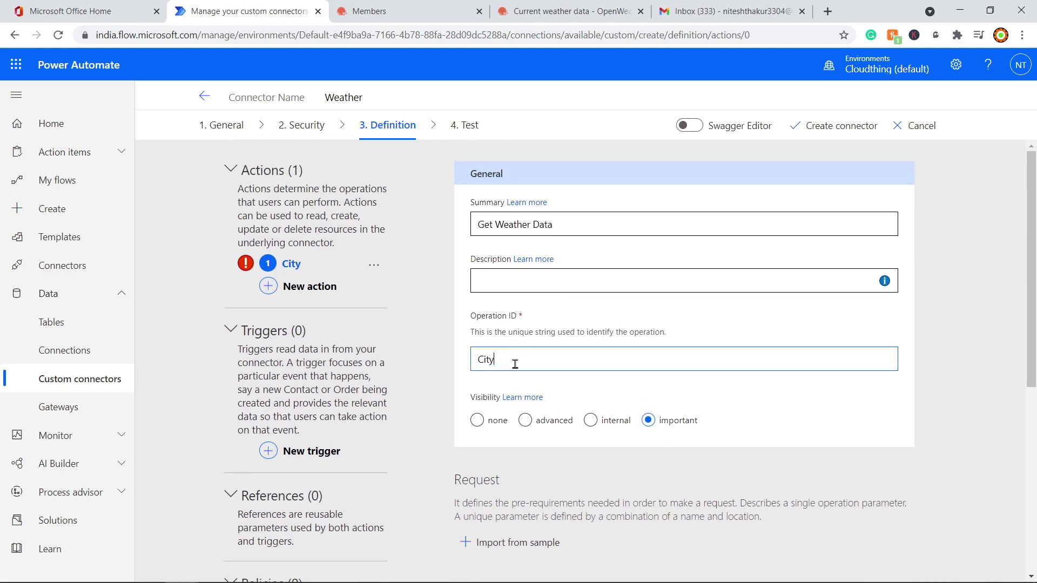
scroll(536, 378, "down", 2)
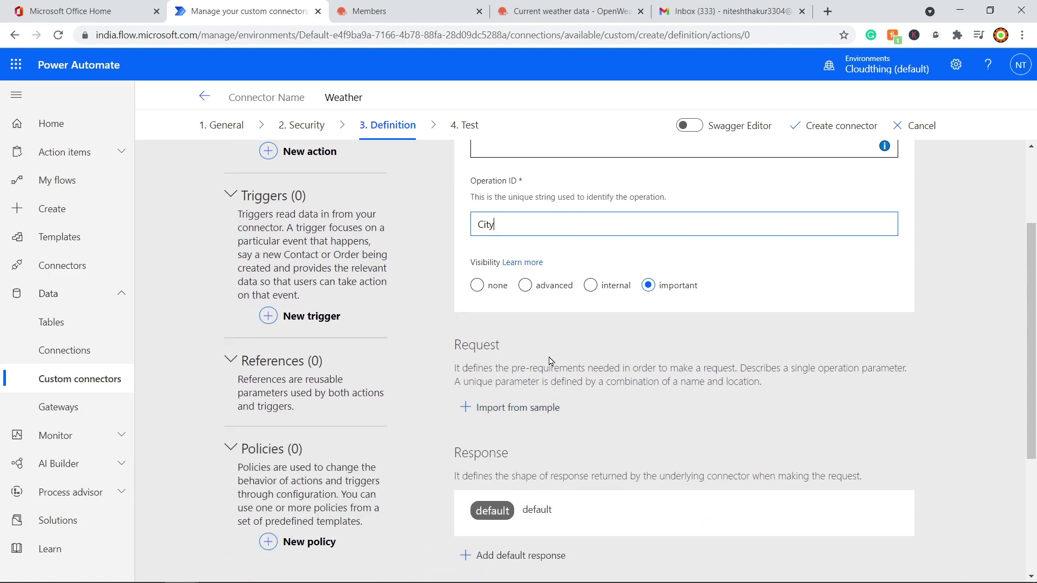
scroll(551, 362, "up", 2)
scroll(545, 417, "down", 2)
- Start a GET import from sample and select the OpenWeather request URL in Postman
left_click(516, 410)
left_click(722, 175)
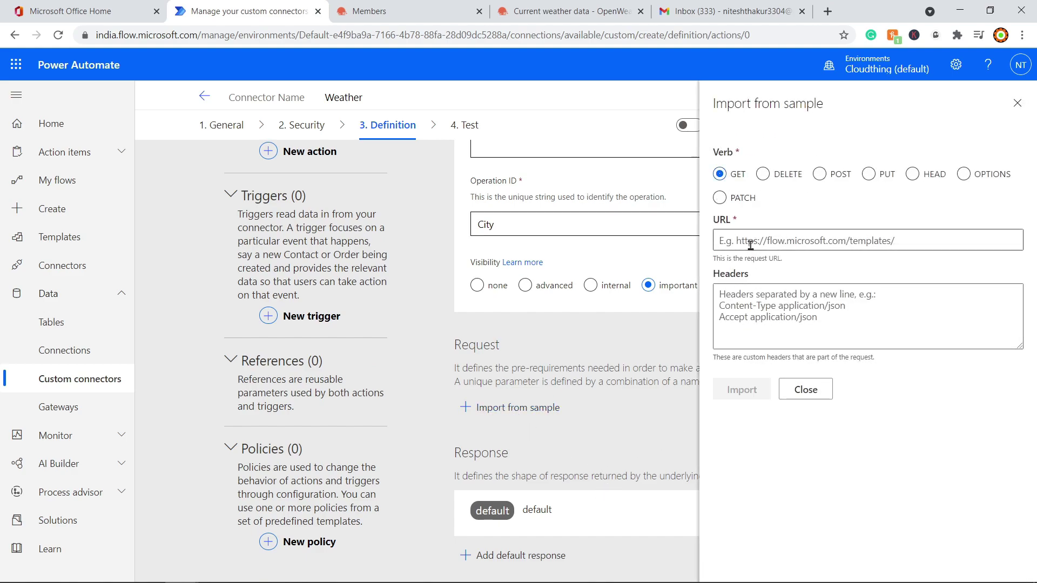
mouse_move(482, 569)
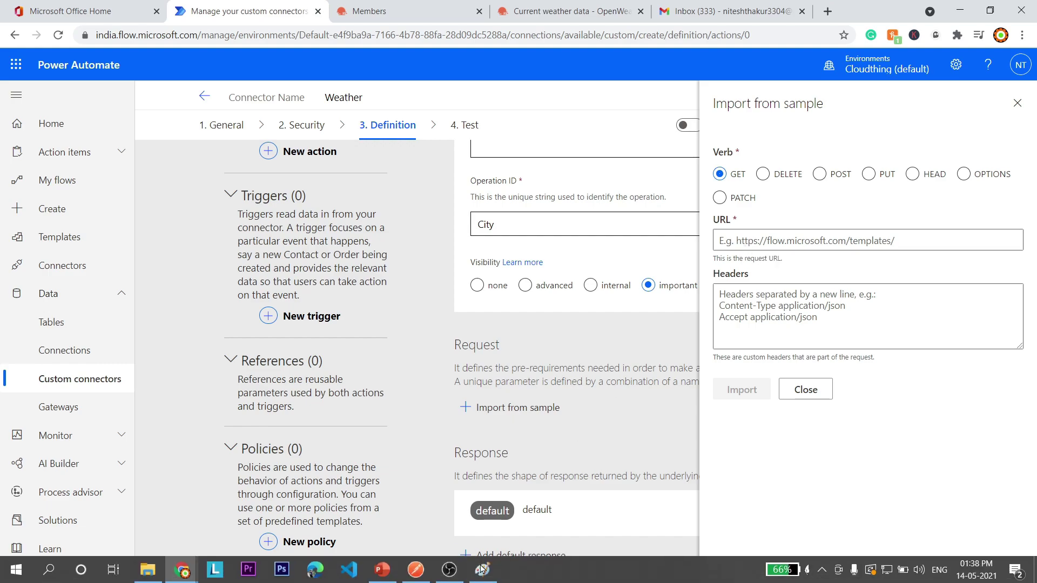
left_click(416, 570)
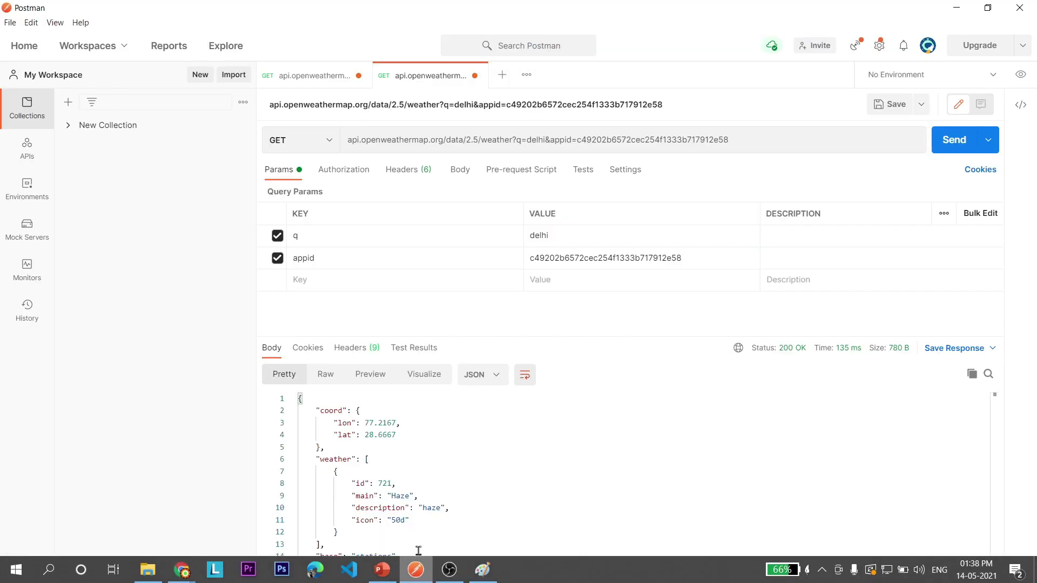
triple_click(383, 140)
key("ctrl+c")
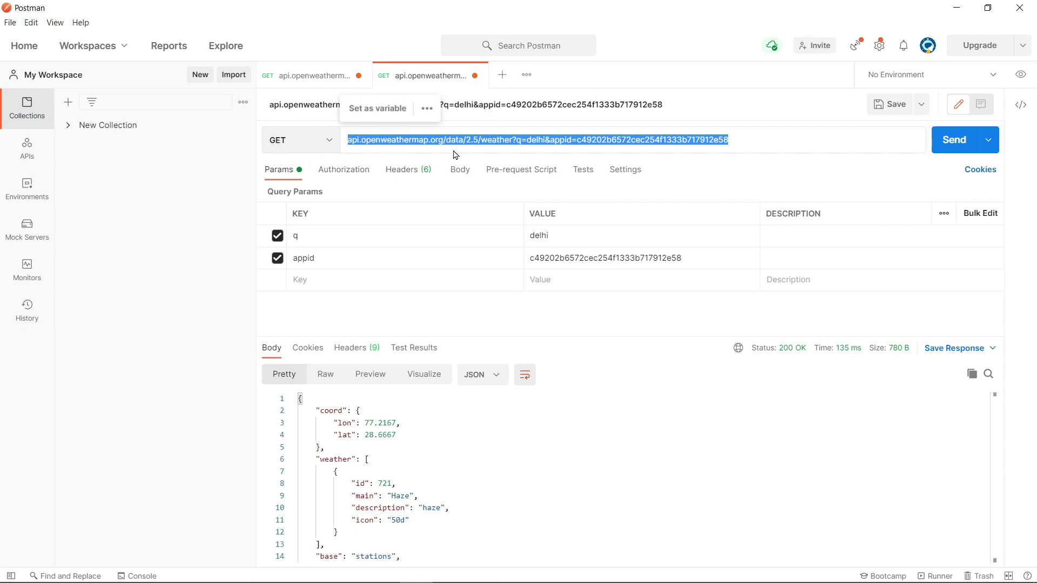
key("alt+Tab")
left_click(778, 240)
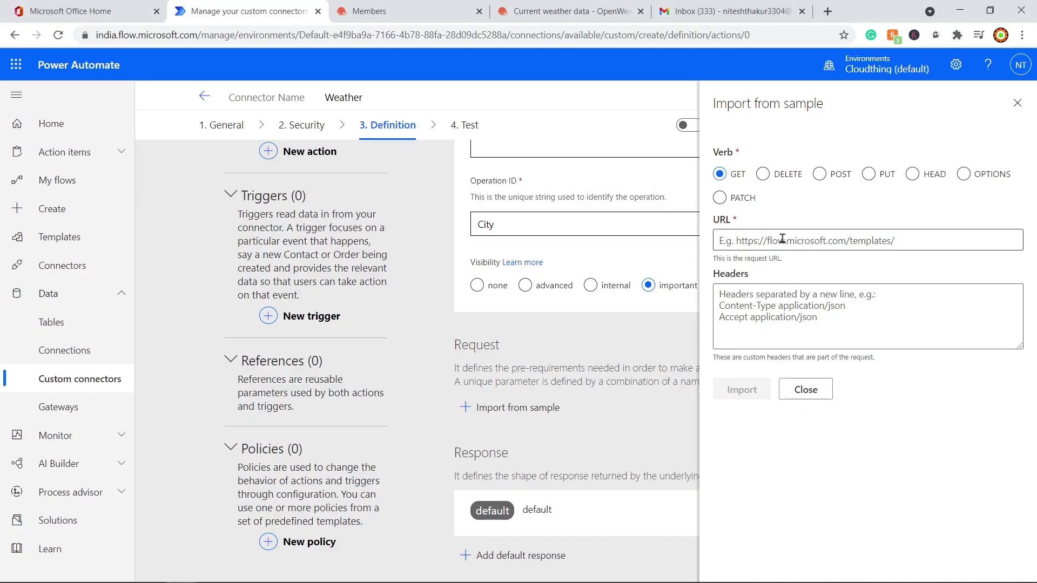
key("ctrl+v")
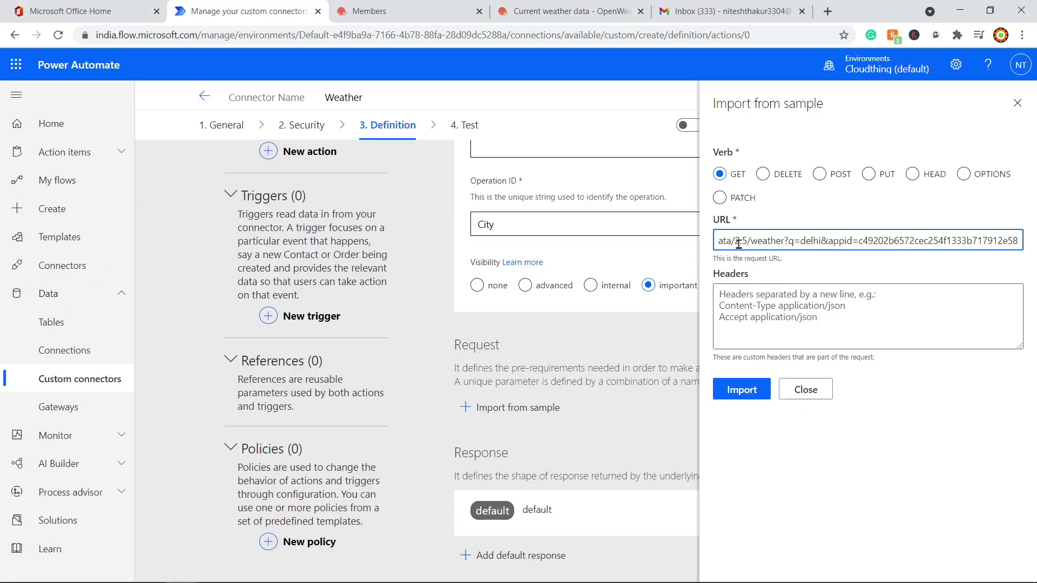
key("Left")
key("Left")
key("Left")
key("Left")
key("Left")
key("Left")
key("Left")
key("Left")
key("Left")
key("Left")
key("Left")
key("Left")
key("Left")
key("Left")
key("Left")
key("Left")
key("Left")
key("Left")
key("Left")
key("Left")
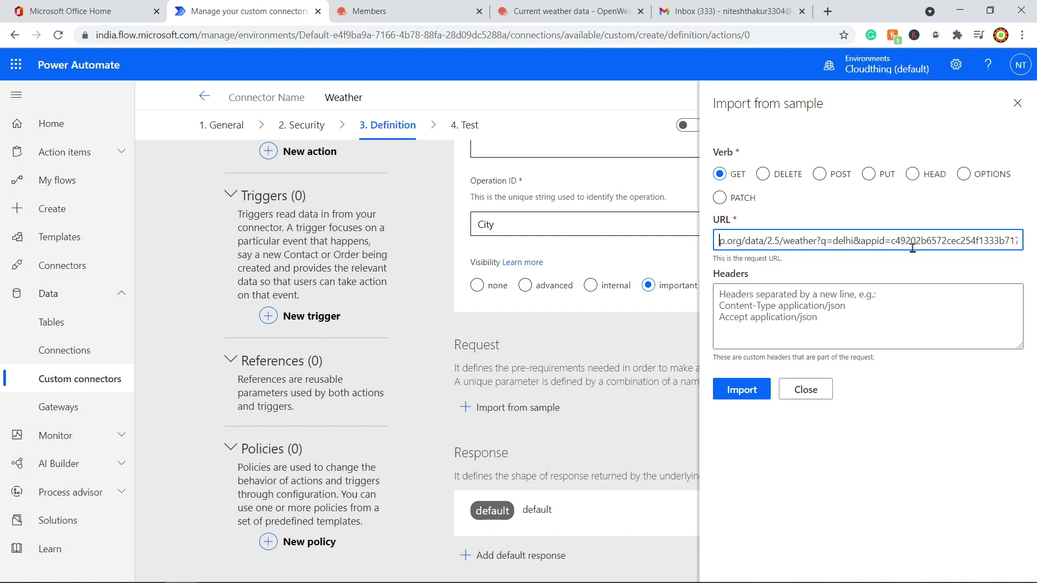
type("http")
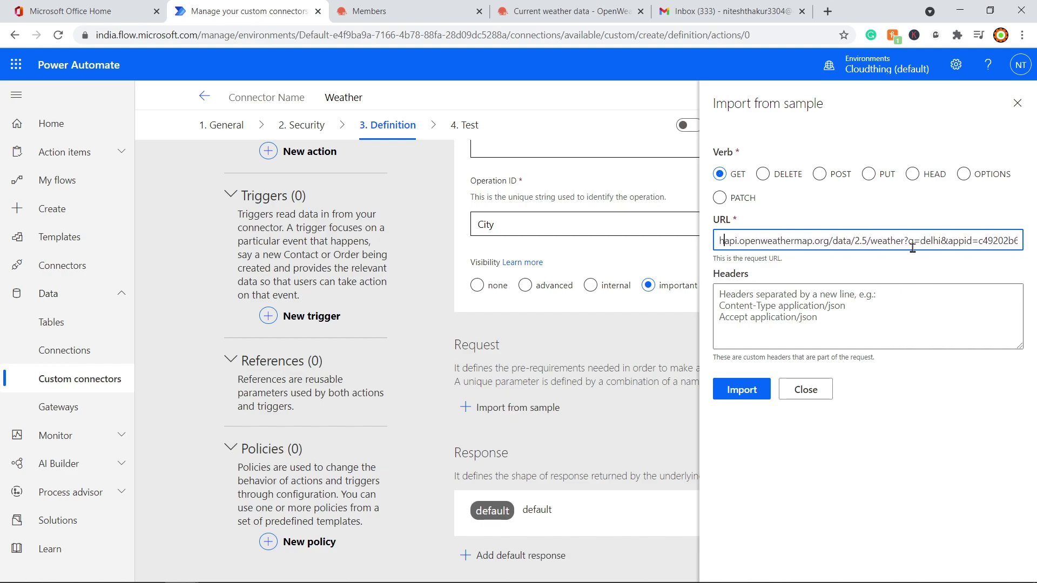
type("s://")
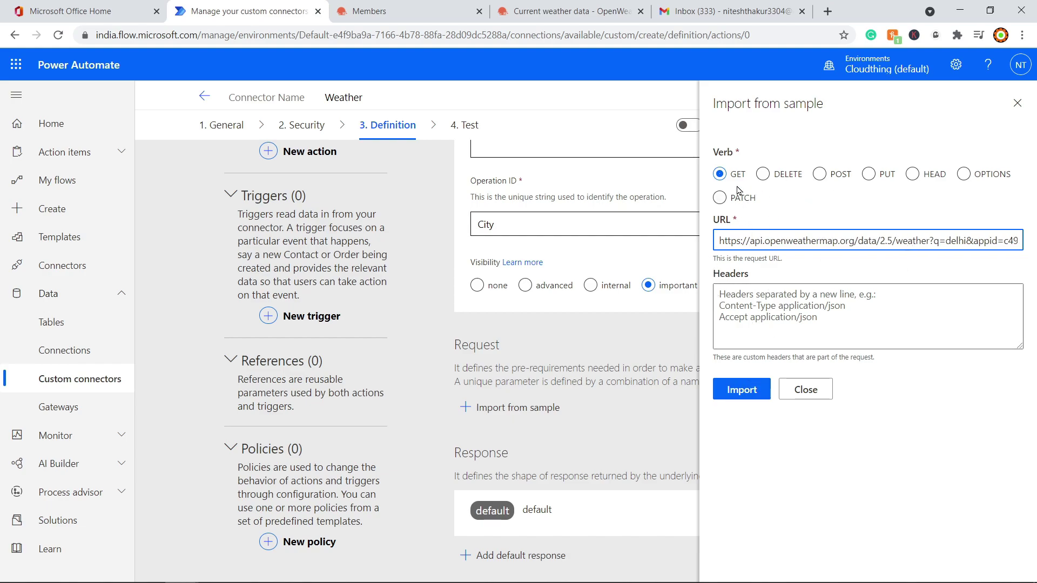
left_click(744, 384)
- Check the imported request against Postman and return to the connector definition
scroll(743, 387, "down", 5)
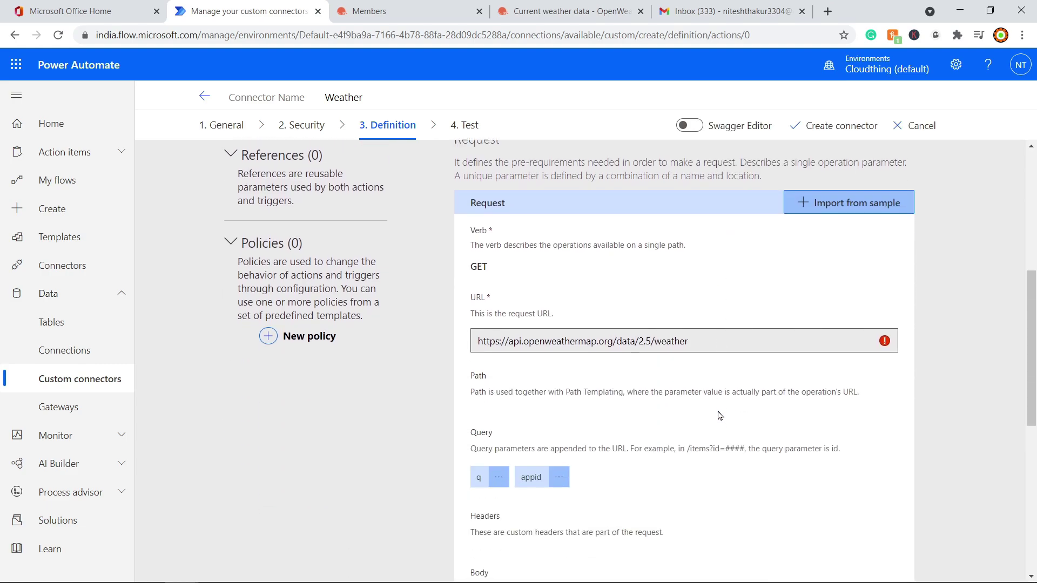
scroll(540, 260, "up", 1)
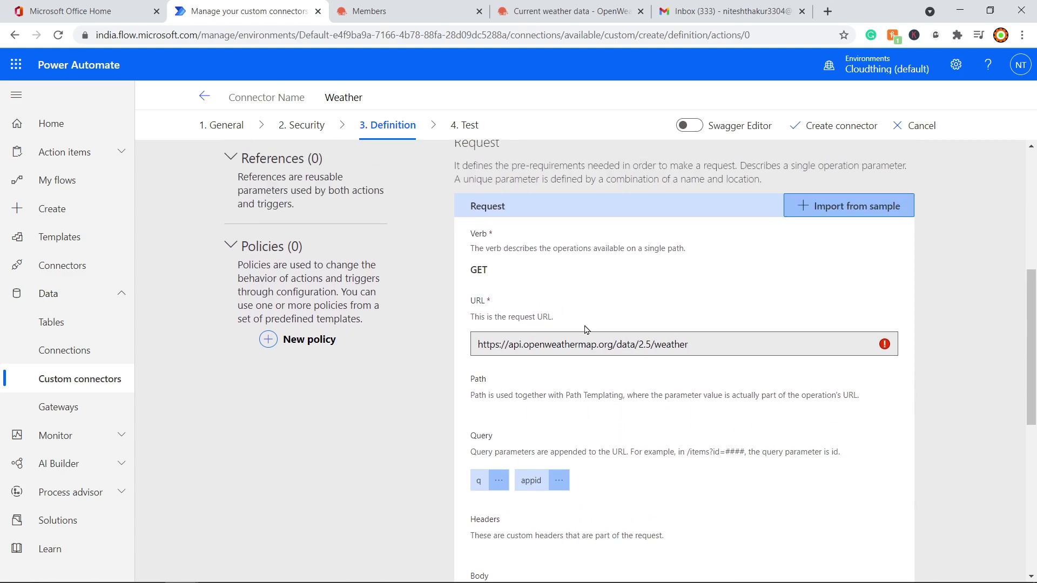
scroll(514, 449, "down", 1)
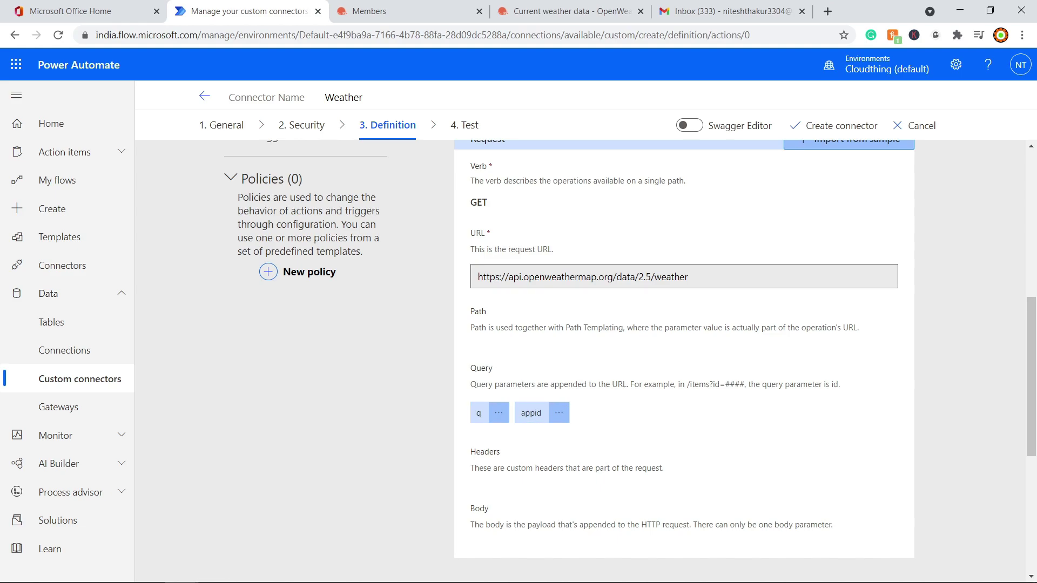
left_click(416, 571)
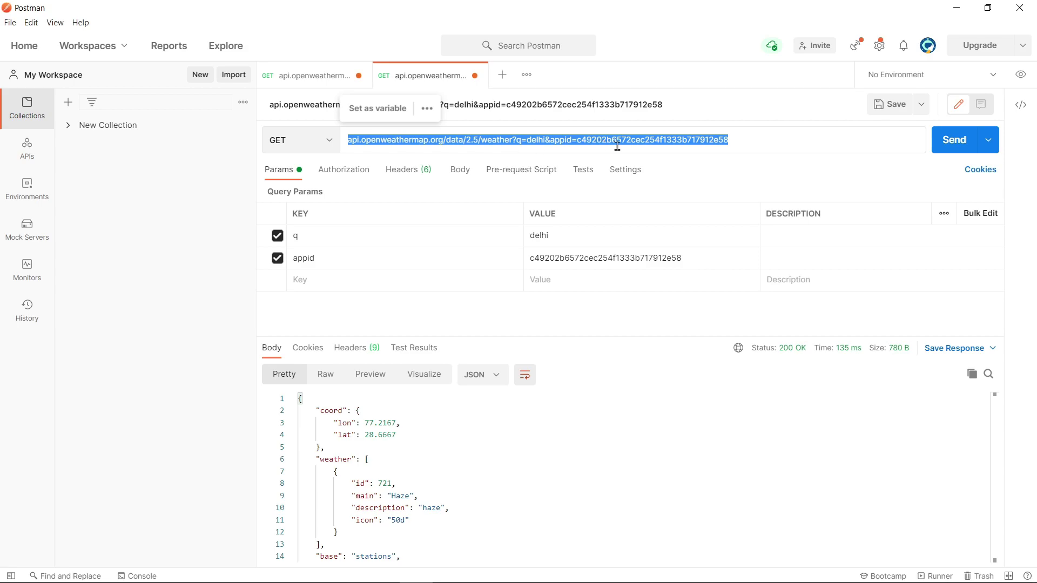
key("alt+Tab")
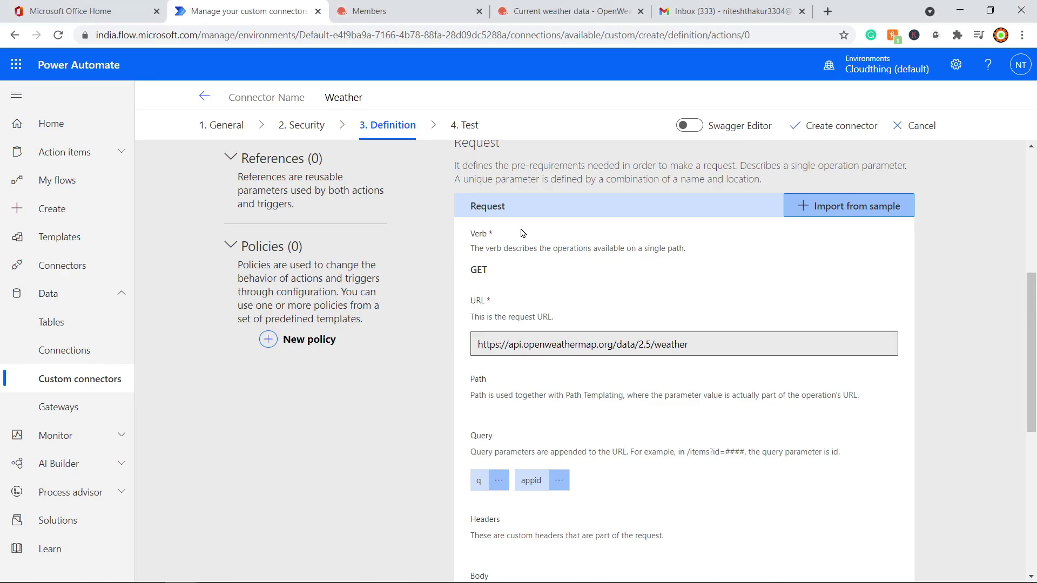
- Add a default response from sample and copy Postman's JSON weather response for its body
scroll(550, 311, "down", 1)
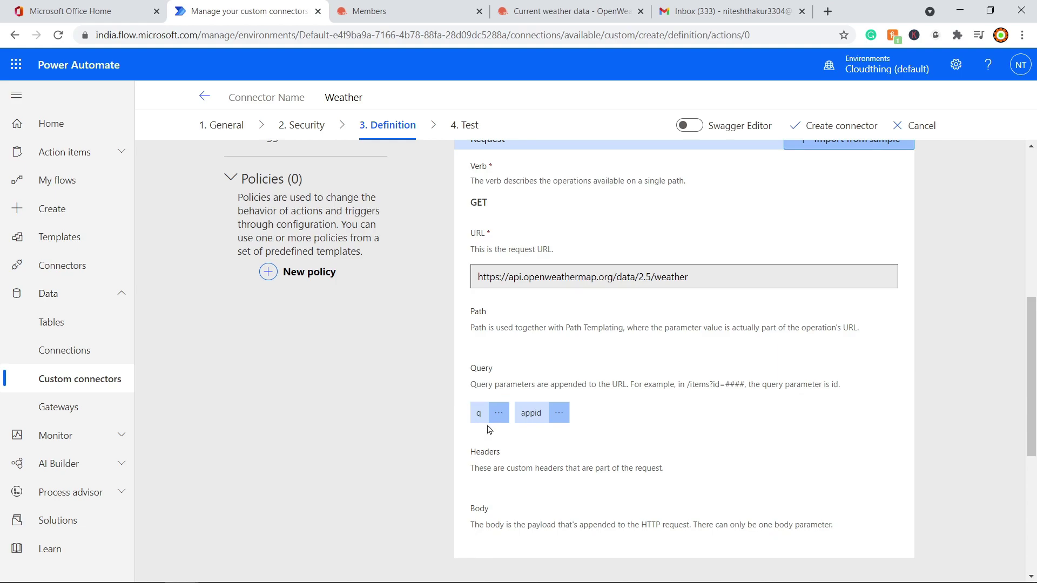
scroll(599, 398, "down", 1)
scroll(554, 393, "up", 1)
scroll(553, 392, "down", 4)
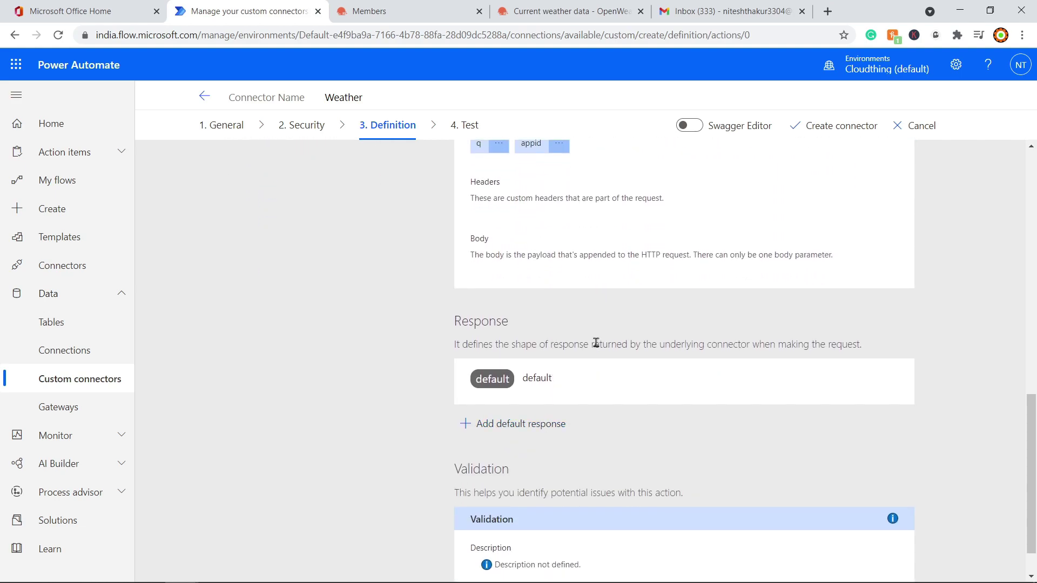
left_click(510, 428)
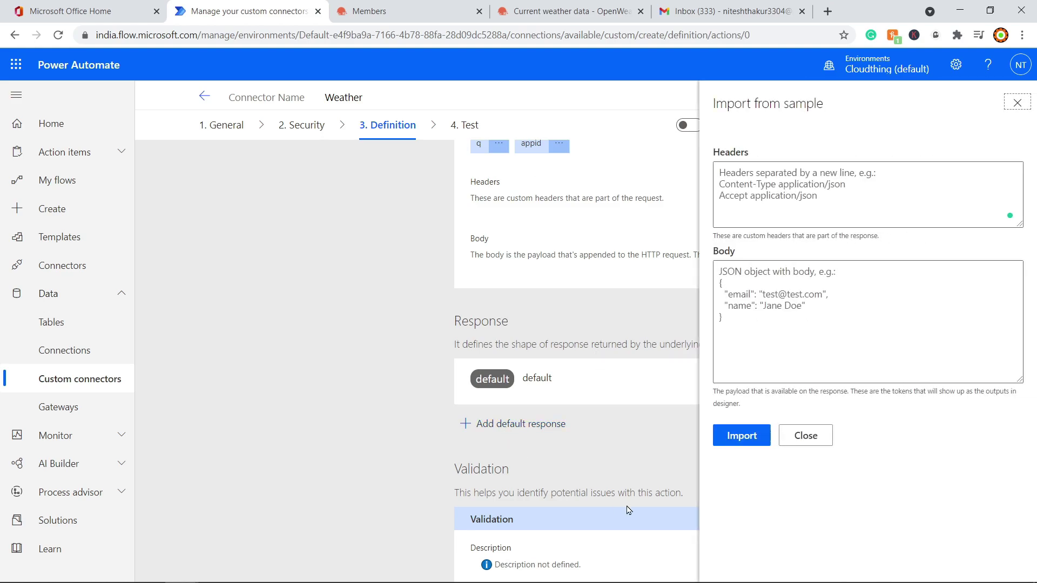
left_click(808, 377)
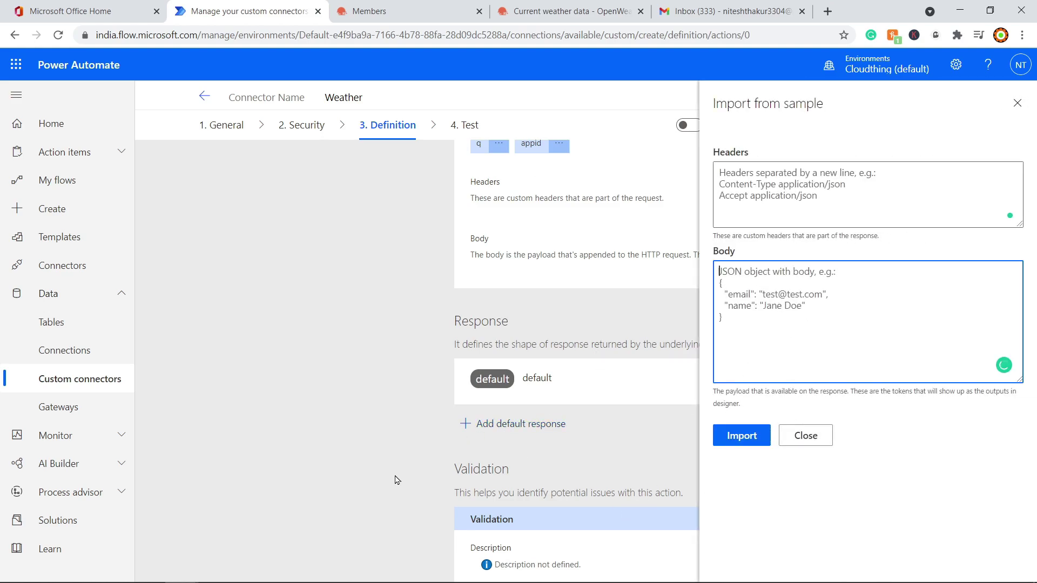
left_click(415, 577)
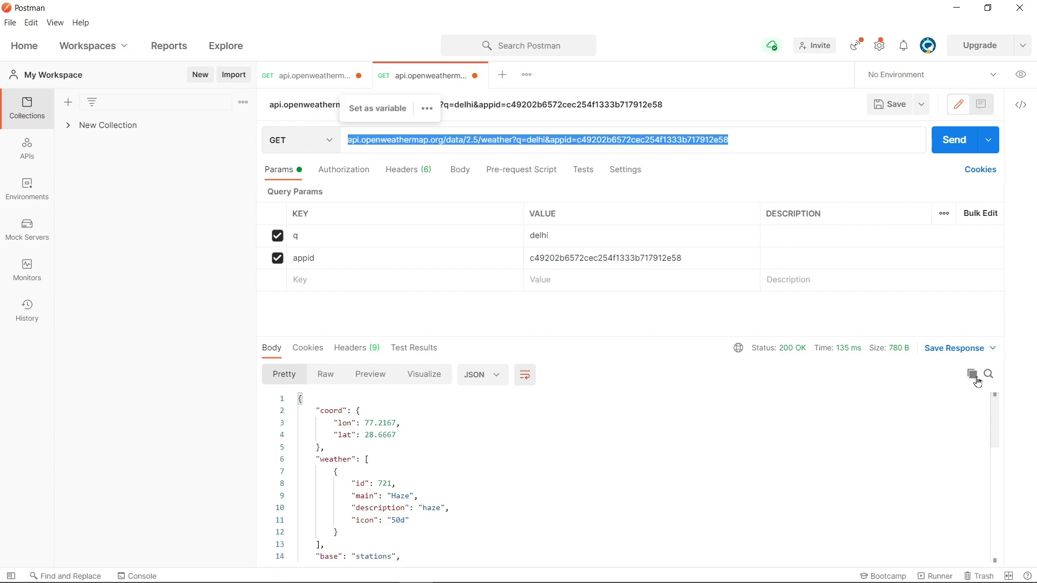
left_click(972, 374)
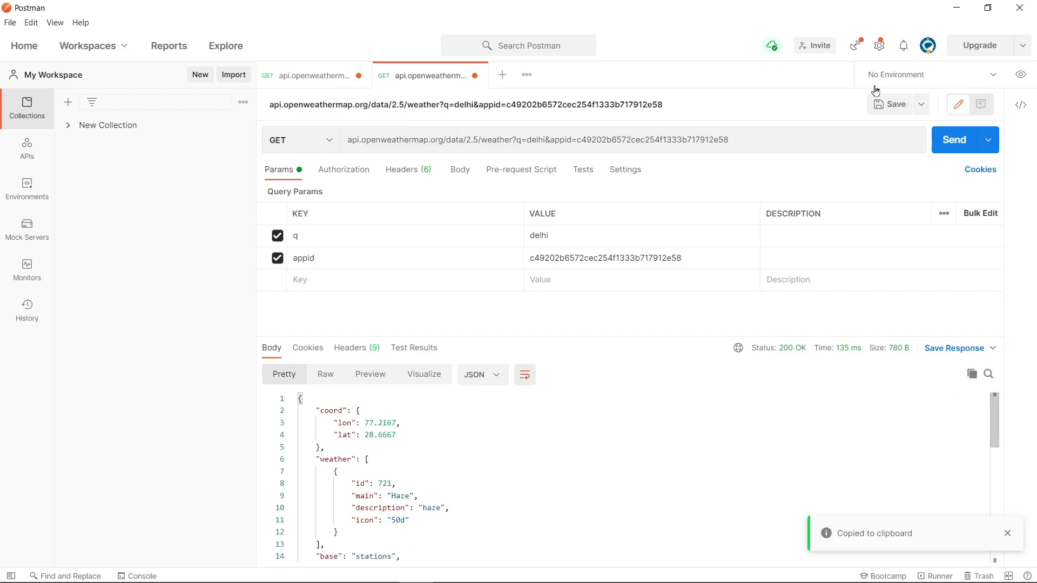
key("alt+Tab")
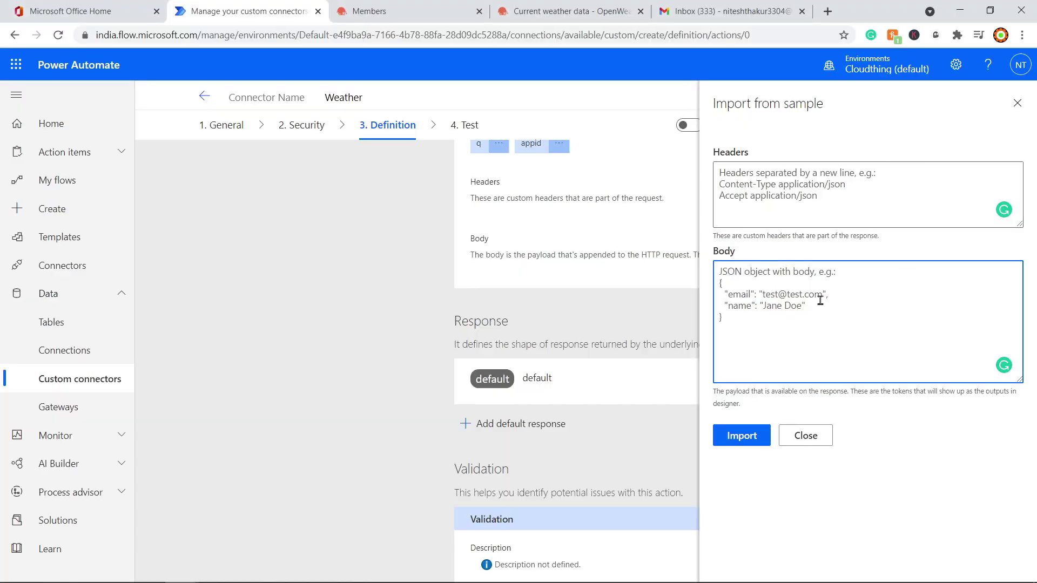
- Paste the JSON weather response into the Body box and import it as the default response
key("ctrl+v")
left_click_drag(1018, 351, 1020, 272)
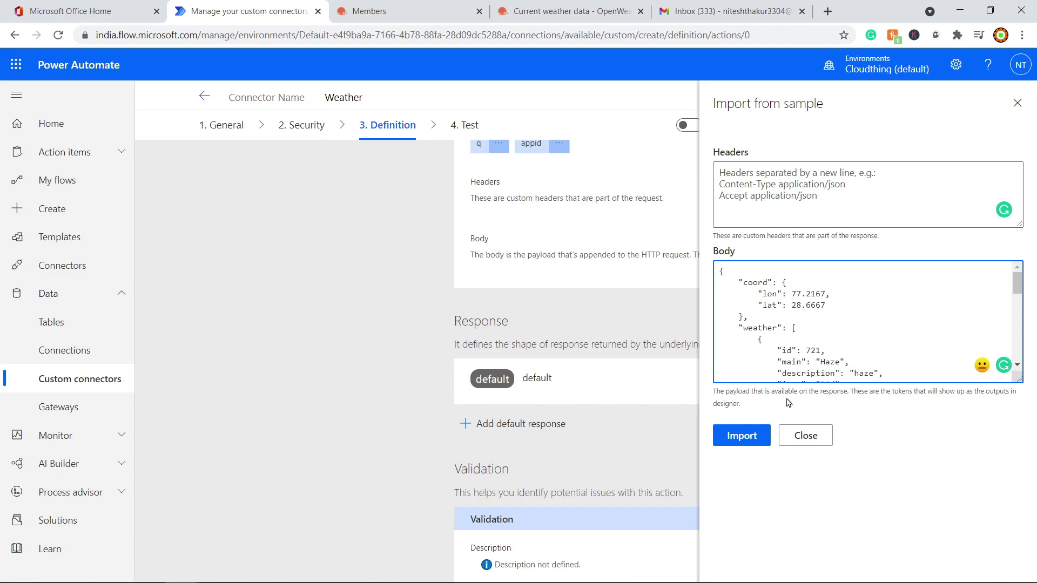
left_click(761, 438)
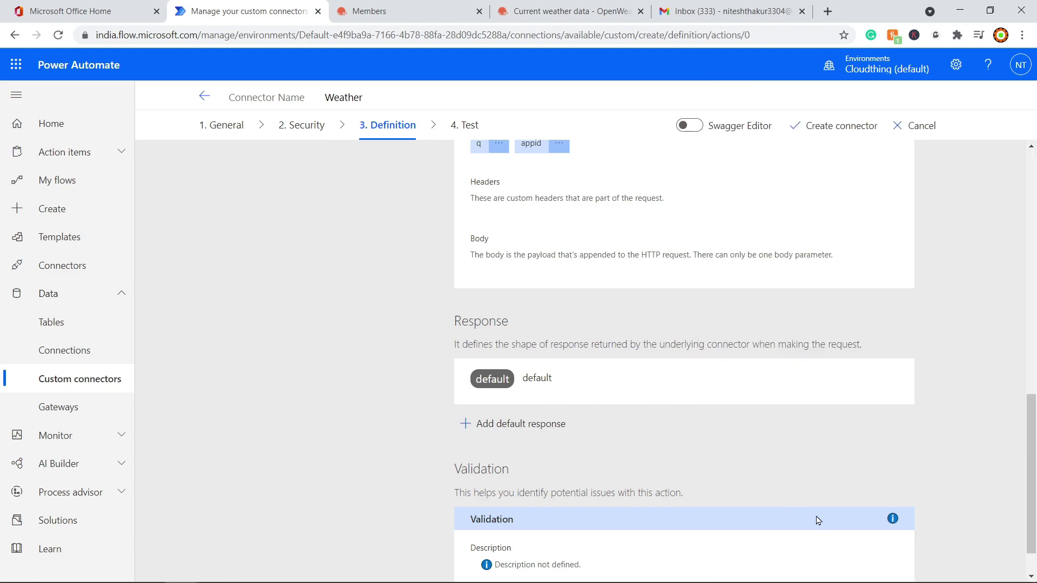
scroll(775, 444, "down", 1)
- Review the imported default response fields such as temp, humidity and wind speed
left_click(541, 330)
scroll(627, 342, "down", 1)
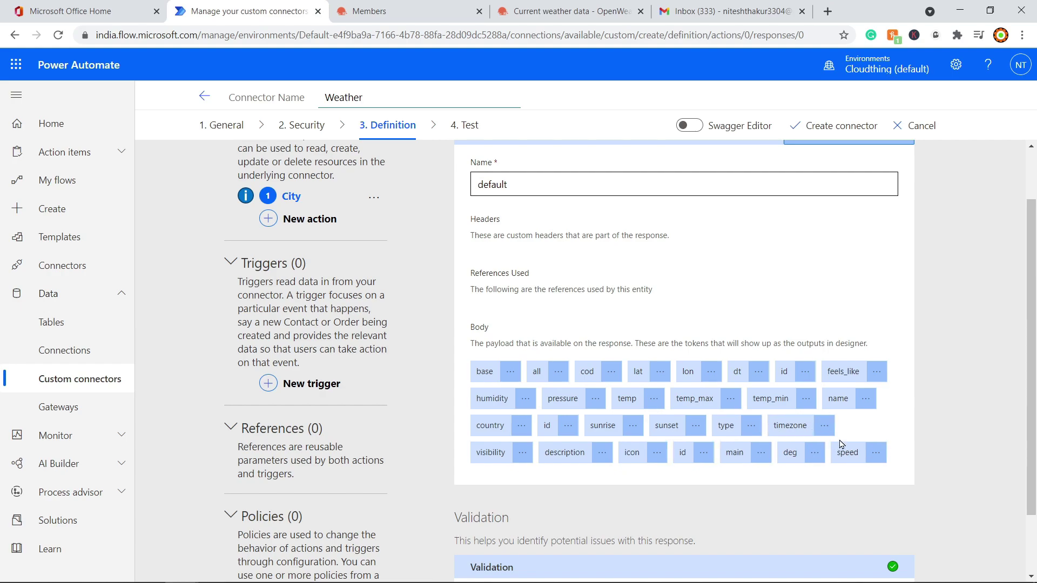
scroll(804, 453, "up", 1)
- Go back over the action's request settings and advance to the Test step
left_click(466, 176)
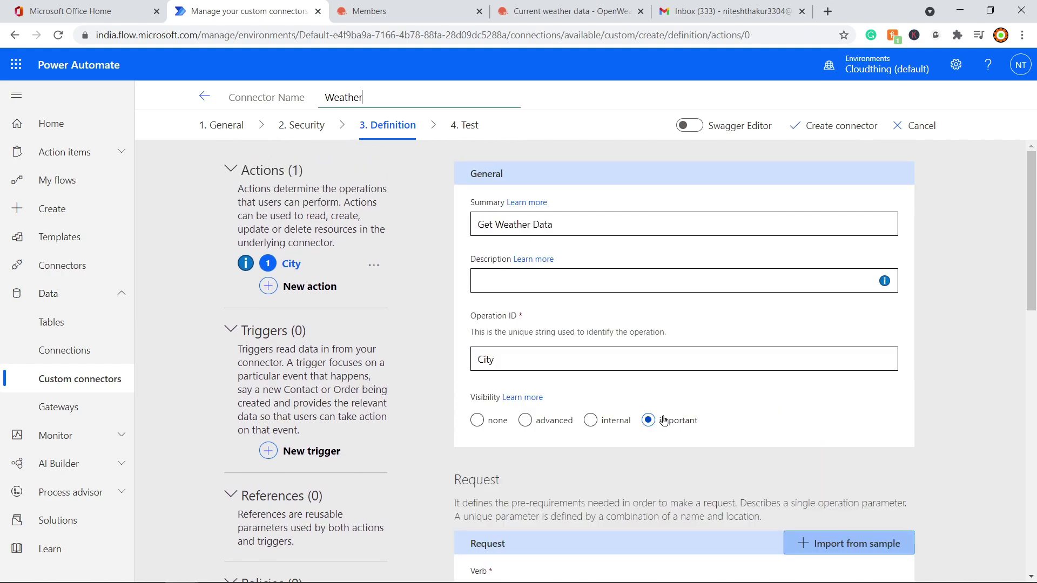
scroll(665, 421, "down", 2)
scroll(664, 421, "down", 6)
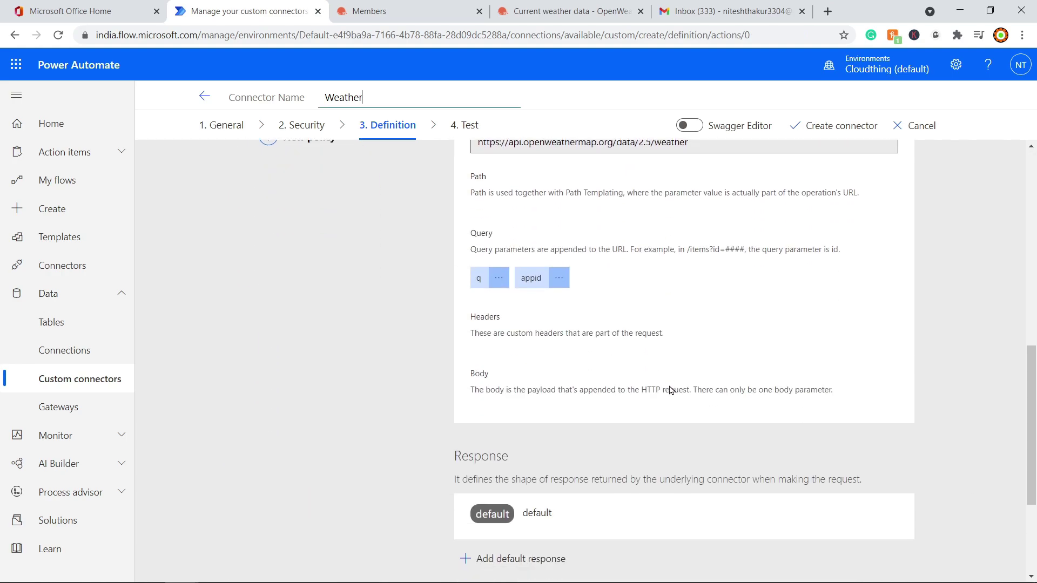
scroll(664, 384, "up", 4)
scroll(561, 257, "up", 2)
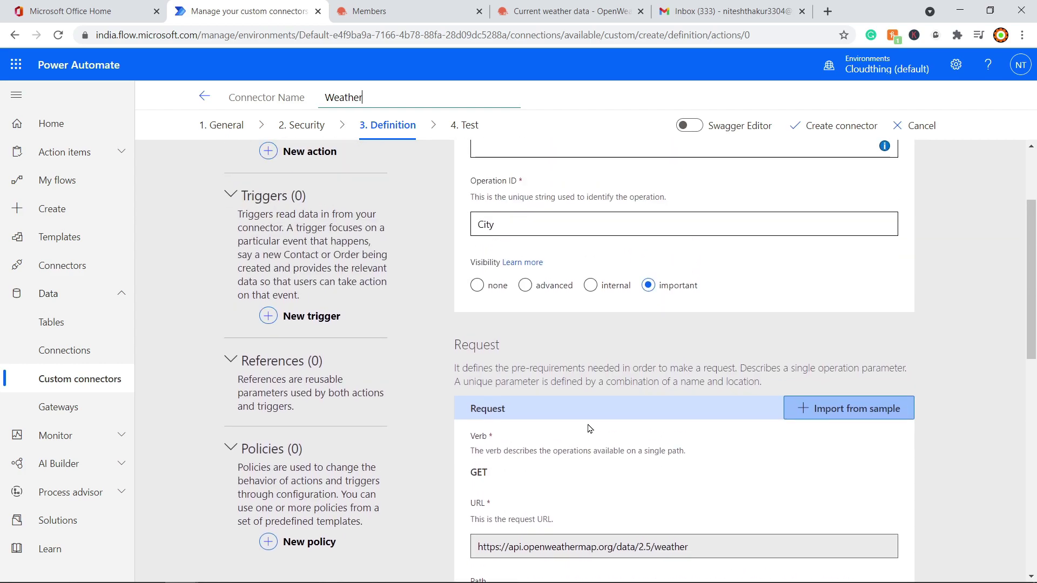
scroll(591, 430, "down", 7)
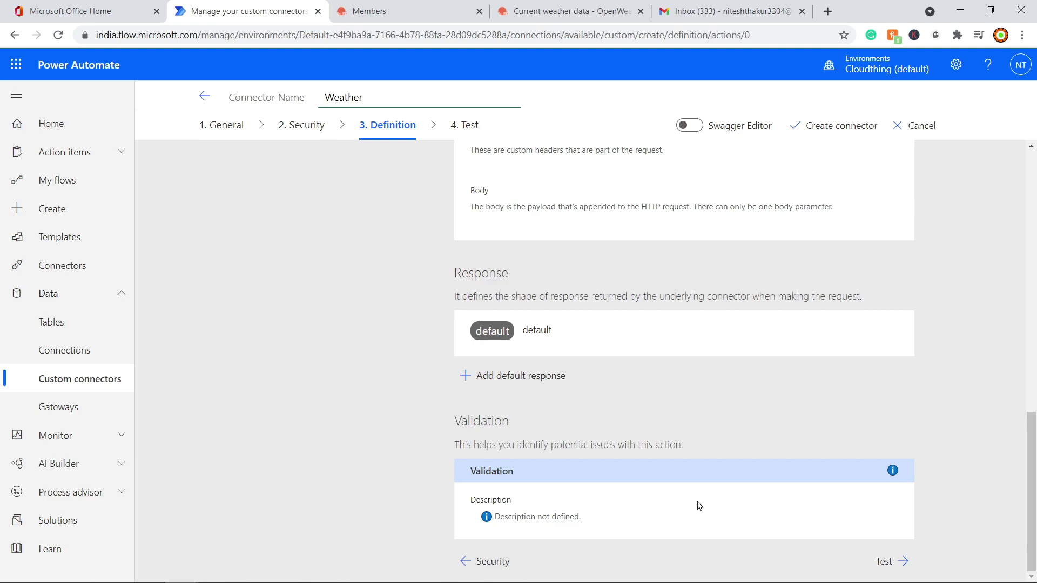
left_click(884, 562)
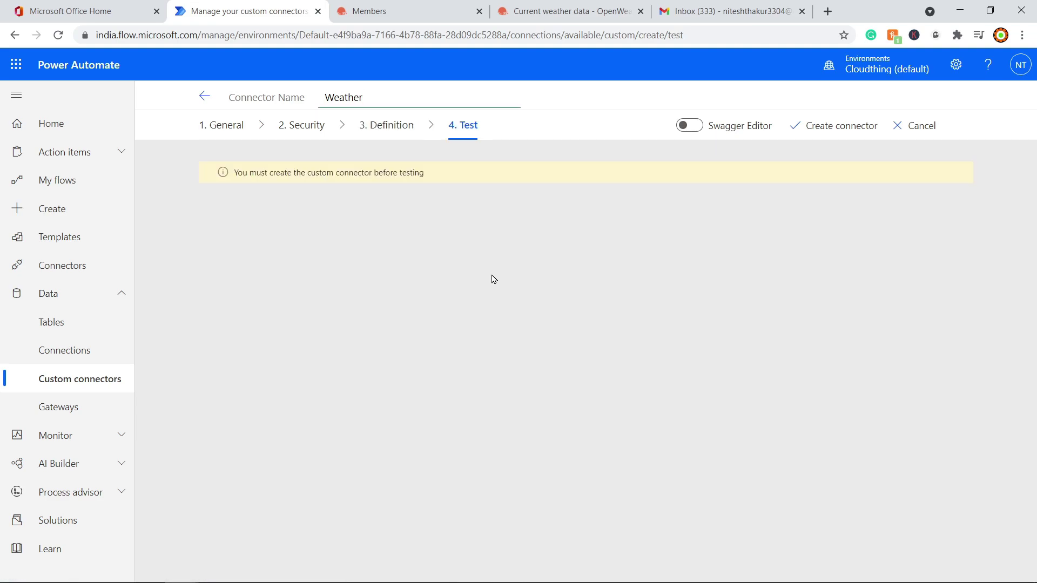
- Return to the Definition step and create the Weather custom connector
left_click(394, 130)
scroll(594, 280, "down", 12)
left_click(809, 126)
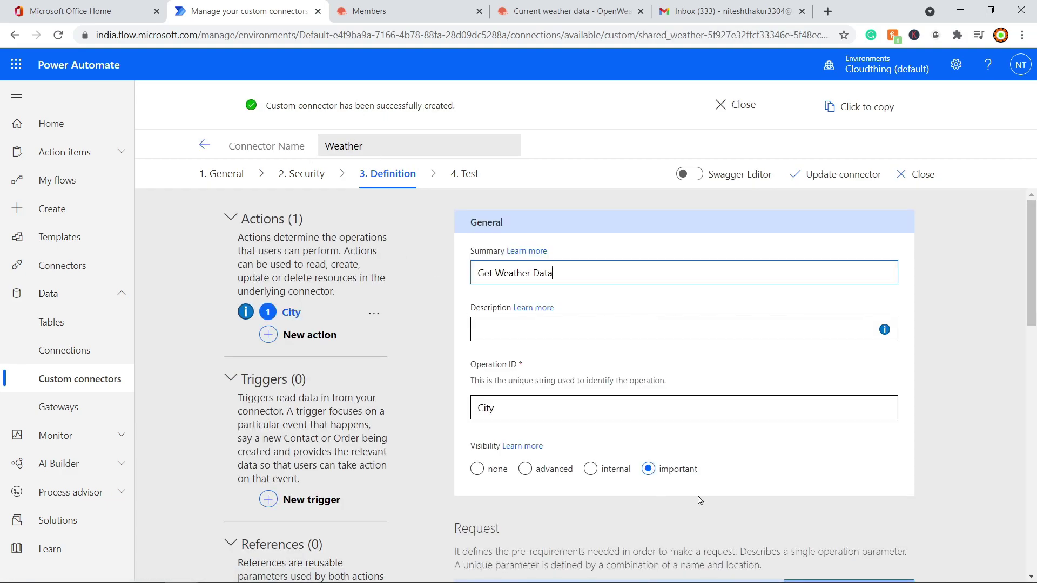
scroll(862, 435, "down", 15)
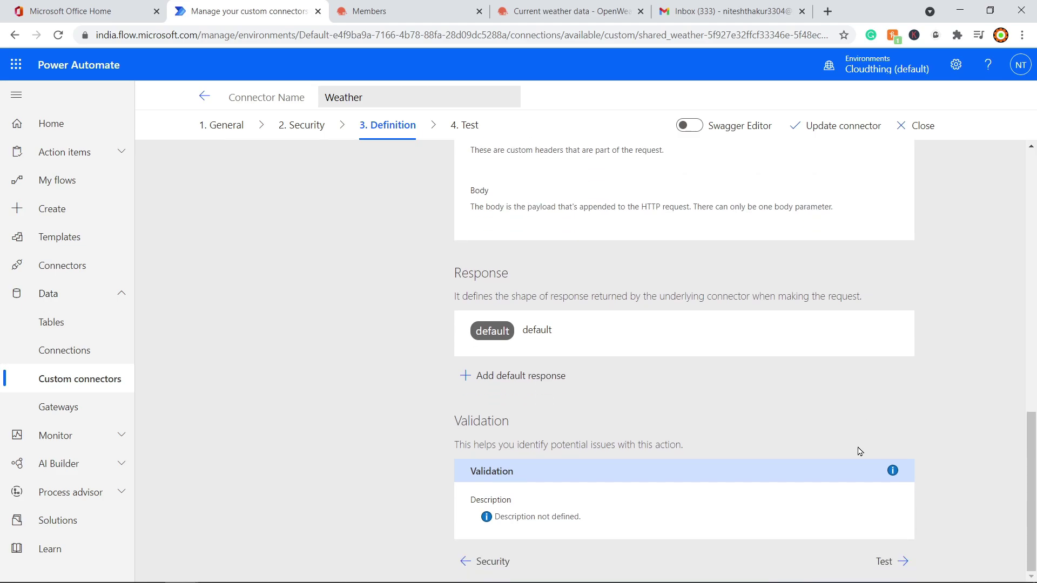
- On the Test step, keep the existing Weather connection and set q to mumbai
left_click(896, 561)
left_click(592, 232)
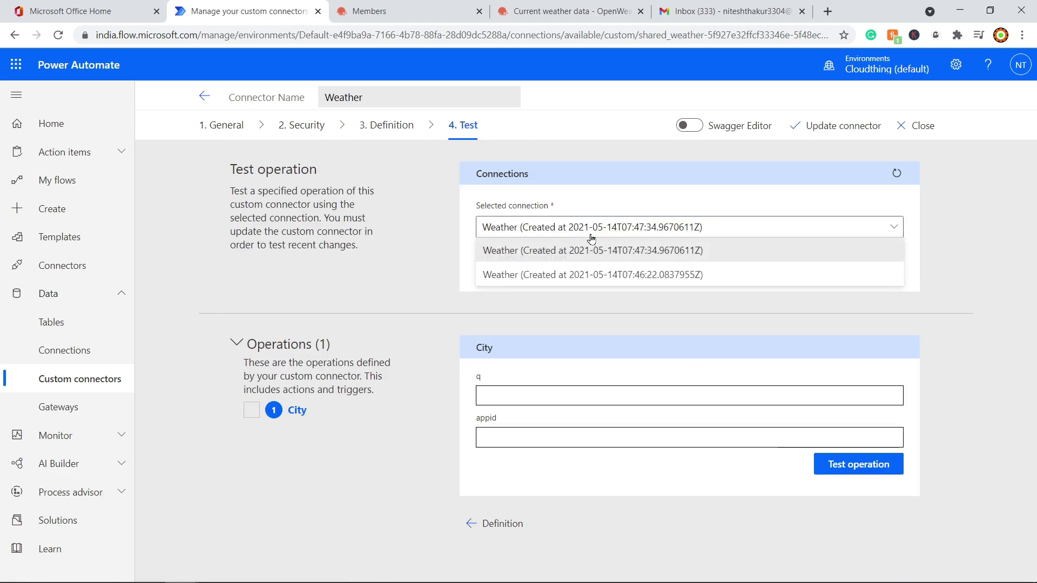
left_click(591, 236)
left_click(509, 393)
left_click(521, 423)
left_click(521, 440)
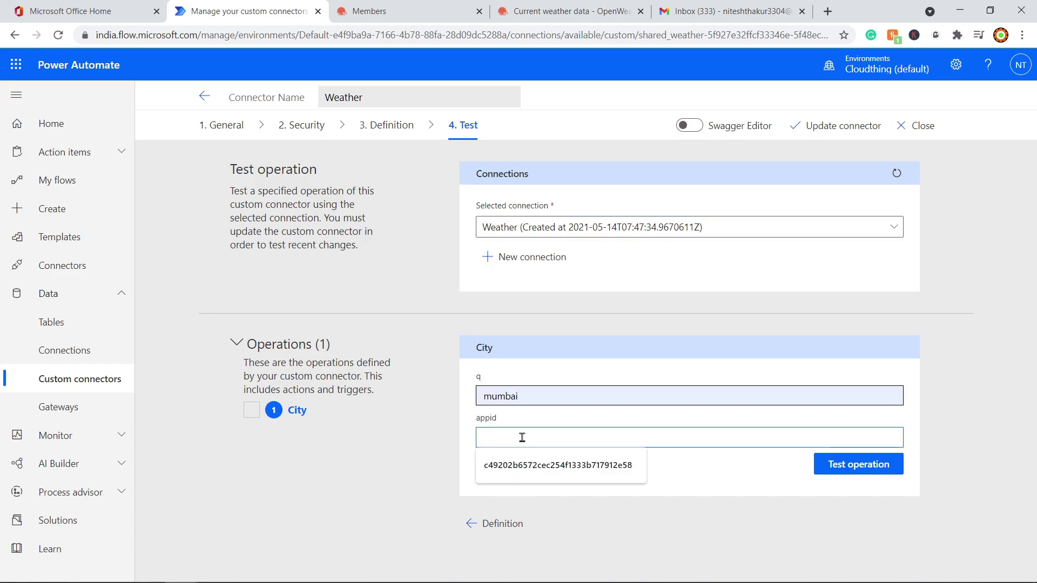
- Paste the OpenWeather API key into appid and run the test, which fails with a 404 error
left_click(378, 11)
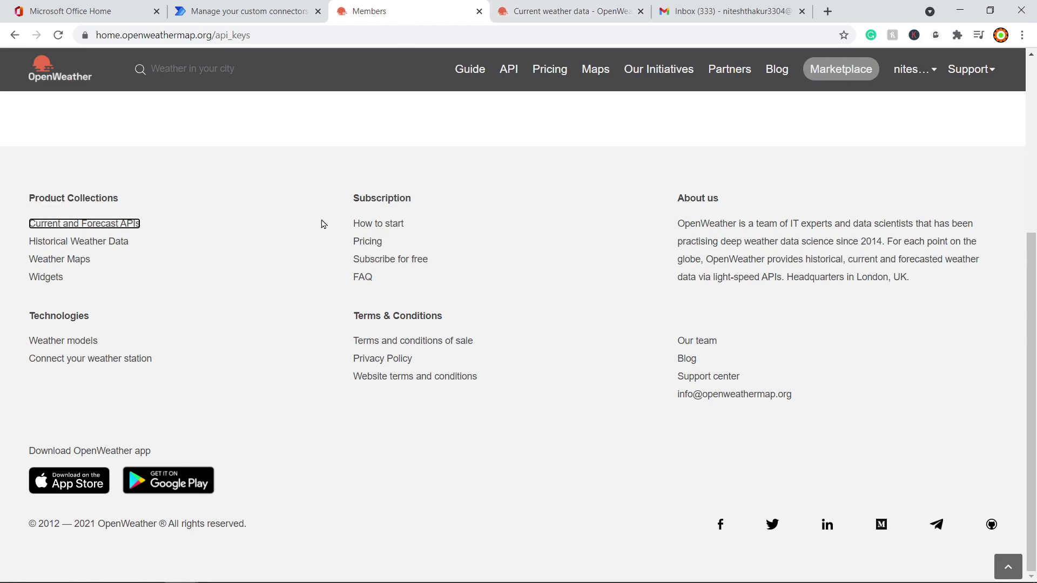
scroll(446, 209, "up", 5)
double_click(292, 329)
key("ctrl+c")
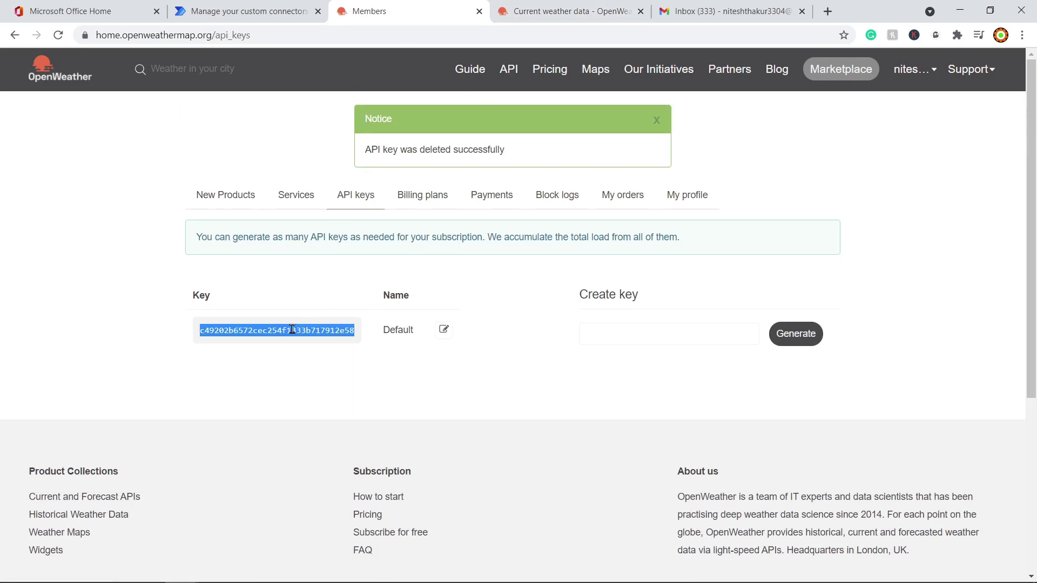
left_click(246, 10)
key("ctrl+v")
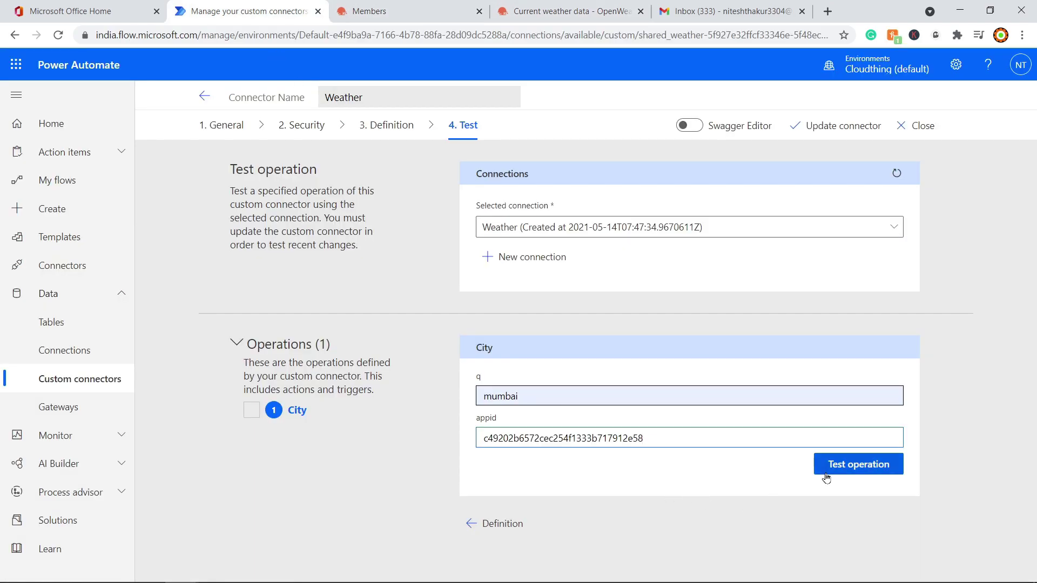
left_click(825, 474)
scroll(745, 534, "down", 5)
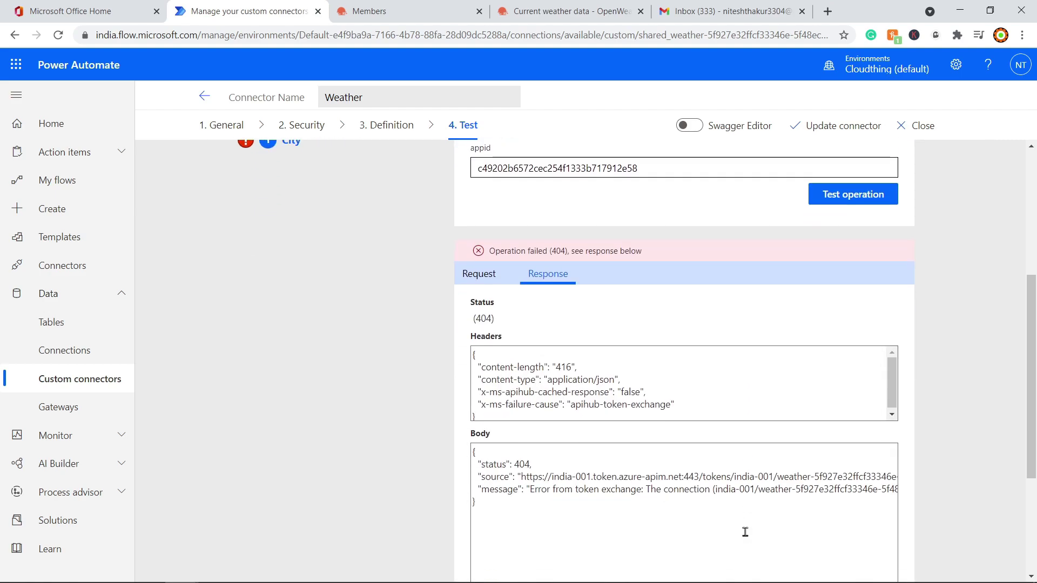
scroll(697, 533, "down", 3)
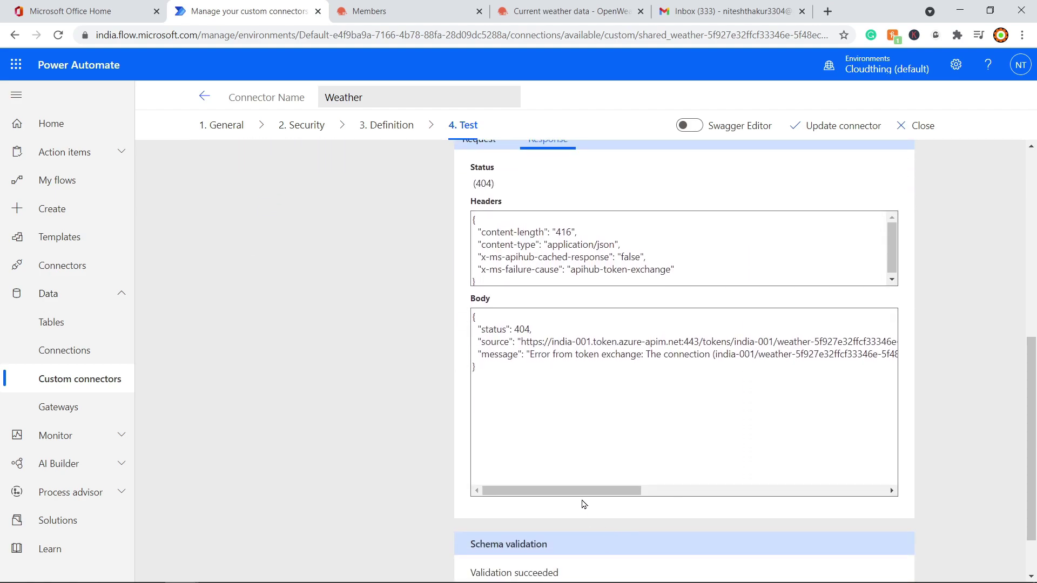
left_click_drag(557, 491, 786, 490)
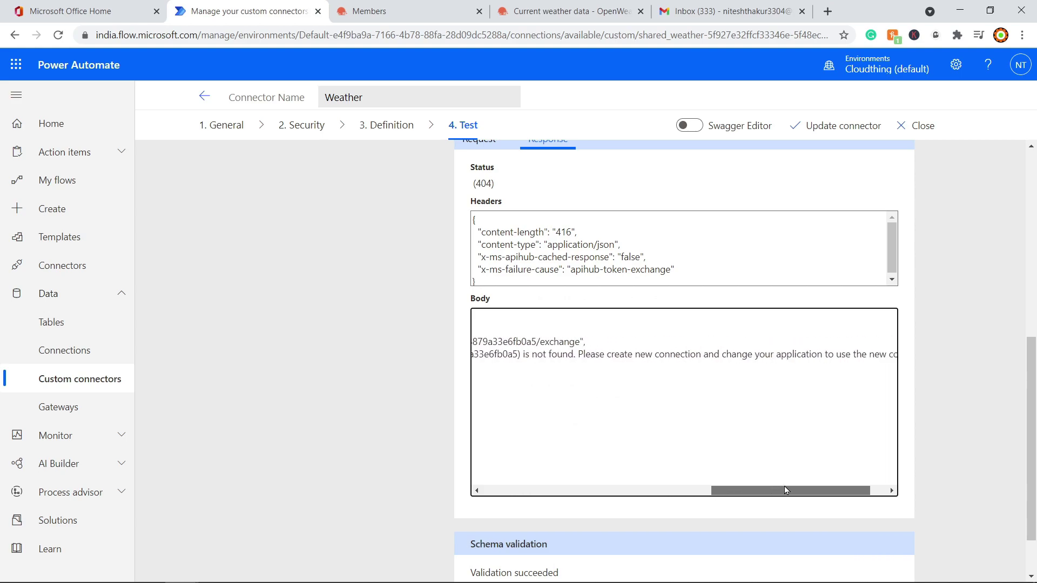
scroll(848, 465, "up", 7)
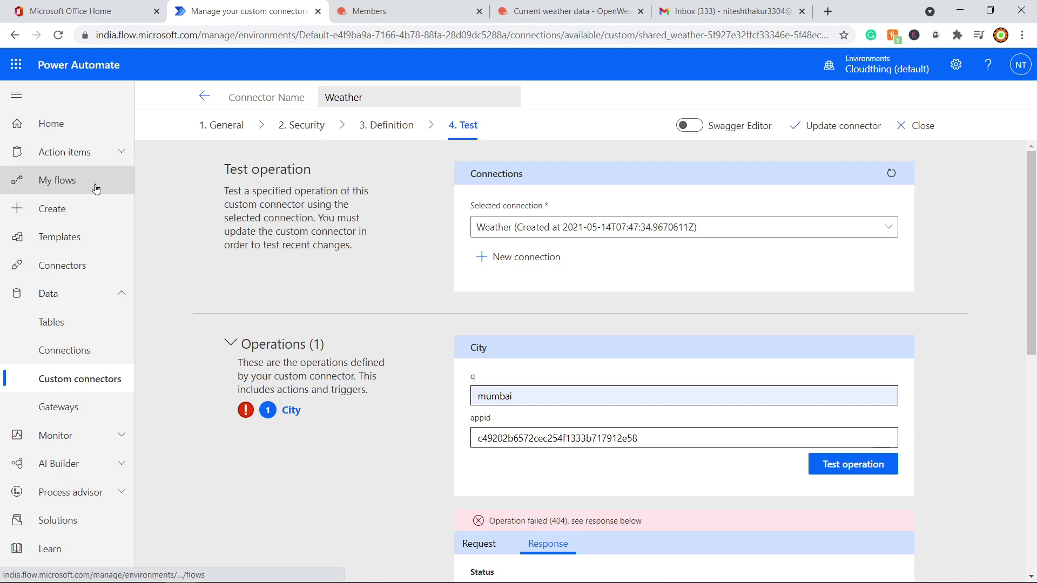
- Create a new Weather connection authorised with the OpenWeather API key
left_click(509, 262)
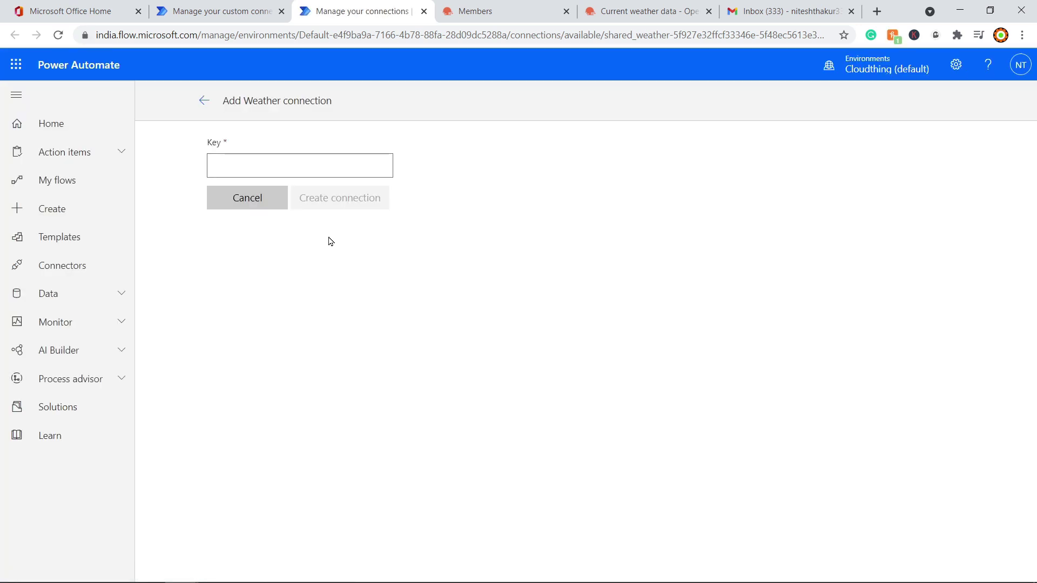
left_click(265, 167)
key("ctrl+v")
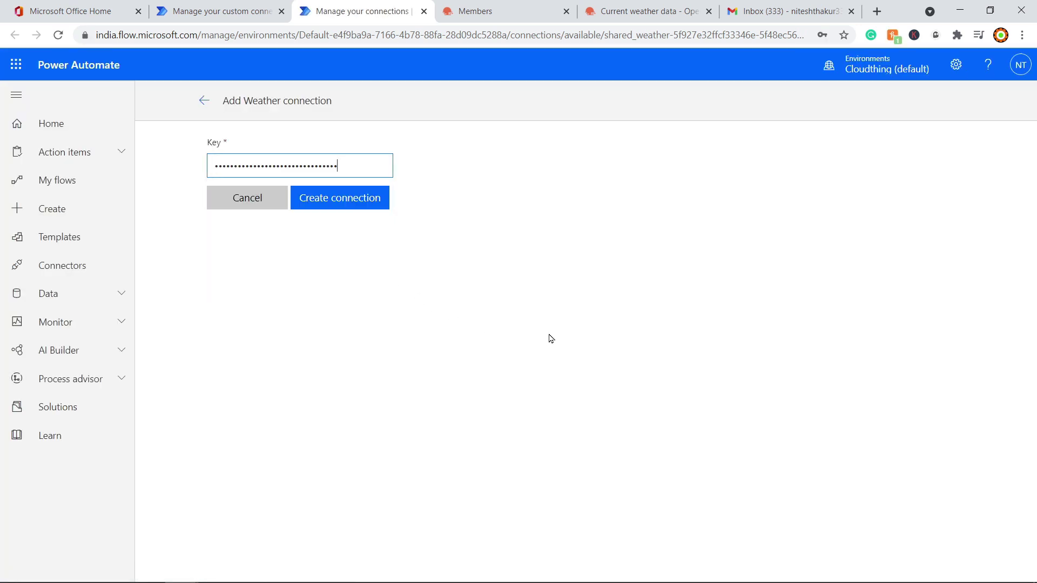
left_click(347, 201)
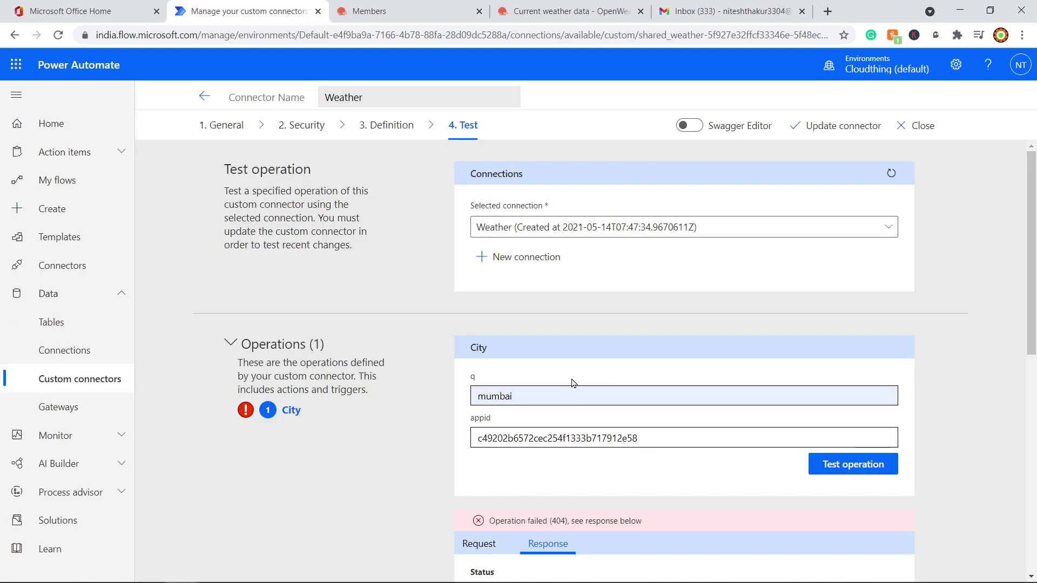
- Check the Weather connection list and reload the Test page to pick up the new connection
left_click(590, 227)
left_click(590, 252)
left_click(58, 34)
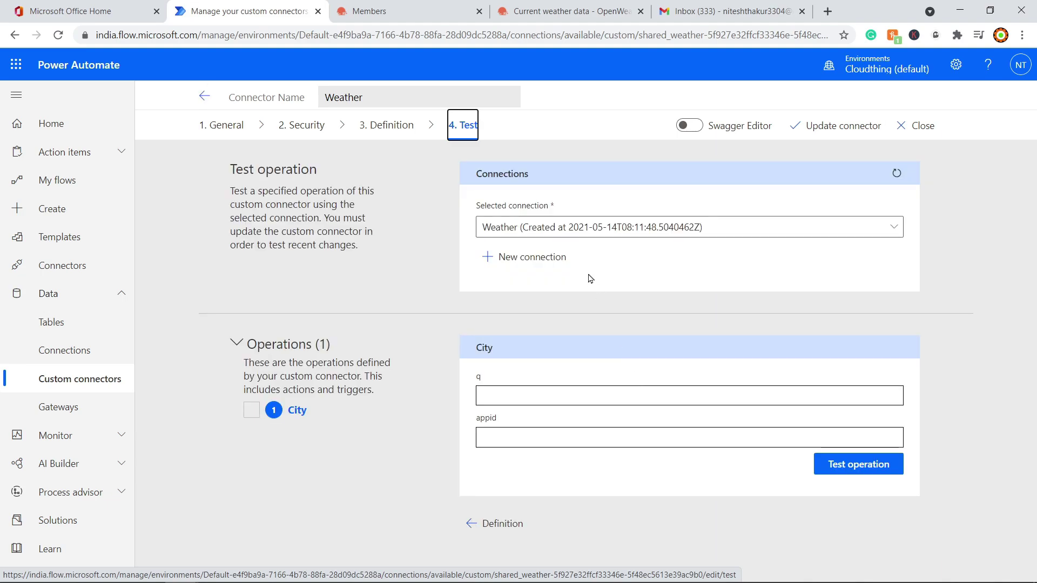
- Select the new Weather connection, set q to mumbai and fill appid with the API key
left_click(564, 236)
left_click(609, 253)
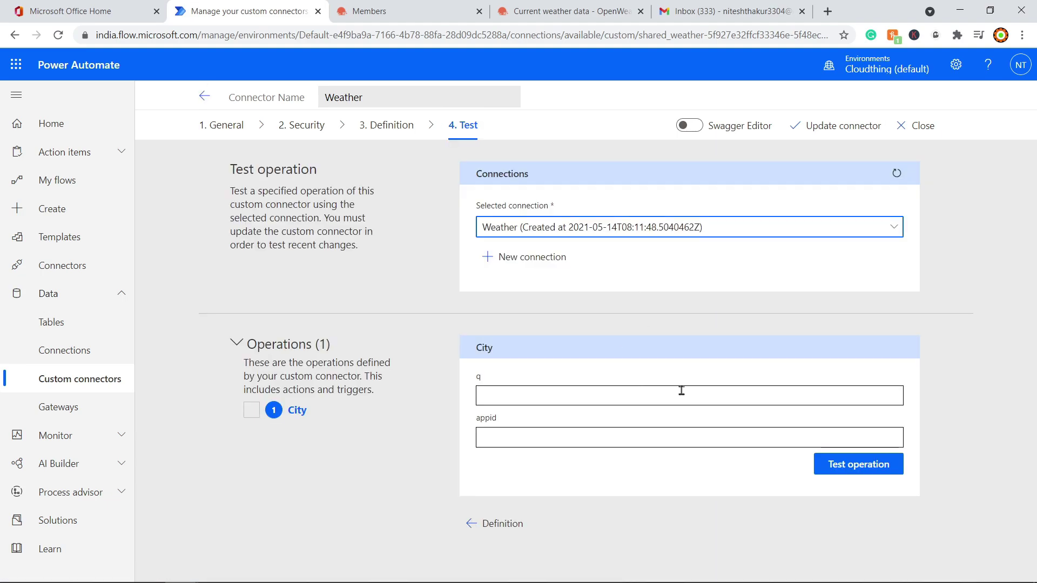
left_click(517, 398)
left_click(513, 422)
left_click(519, 438)
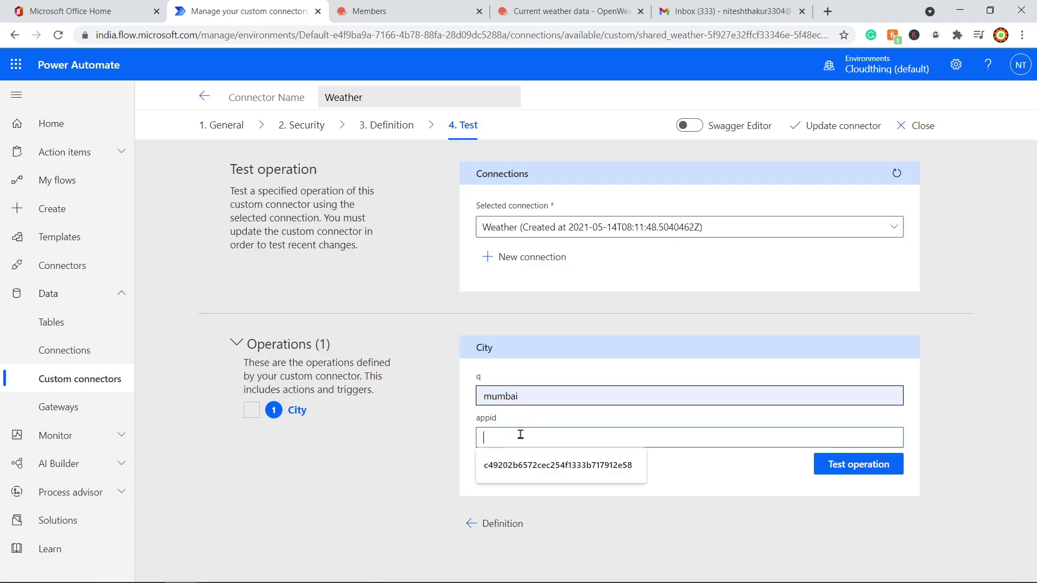
left_click(527, 469)
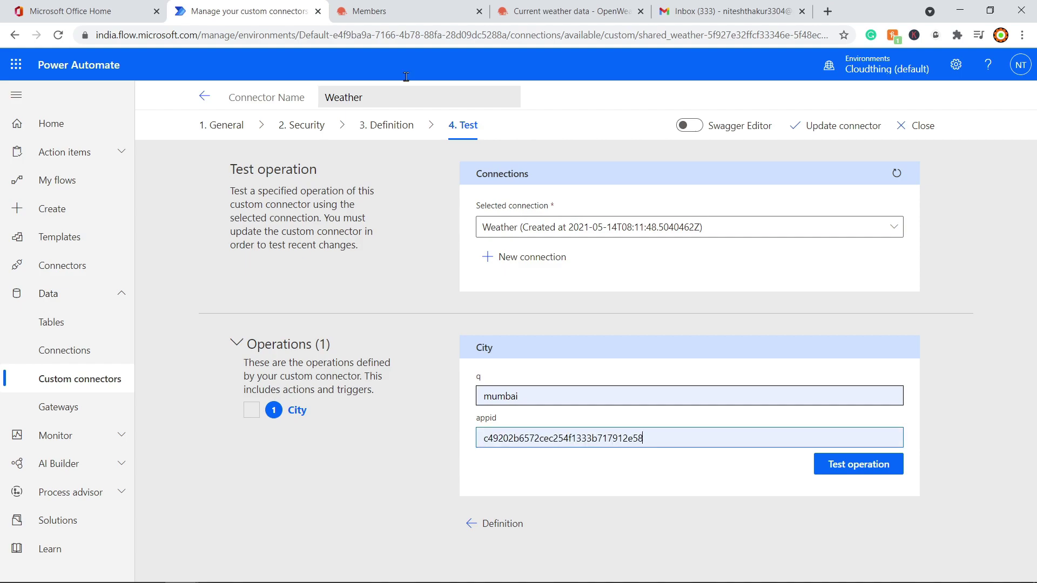
left_click(378, 11)
left_click(249, 7)
- Rerun the City test and review the 200 response with Mumbai weather JSON
left_click(828, 463)
scroll(941, 379, "down", 4)
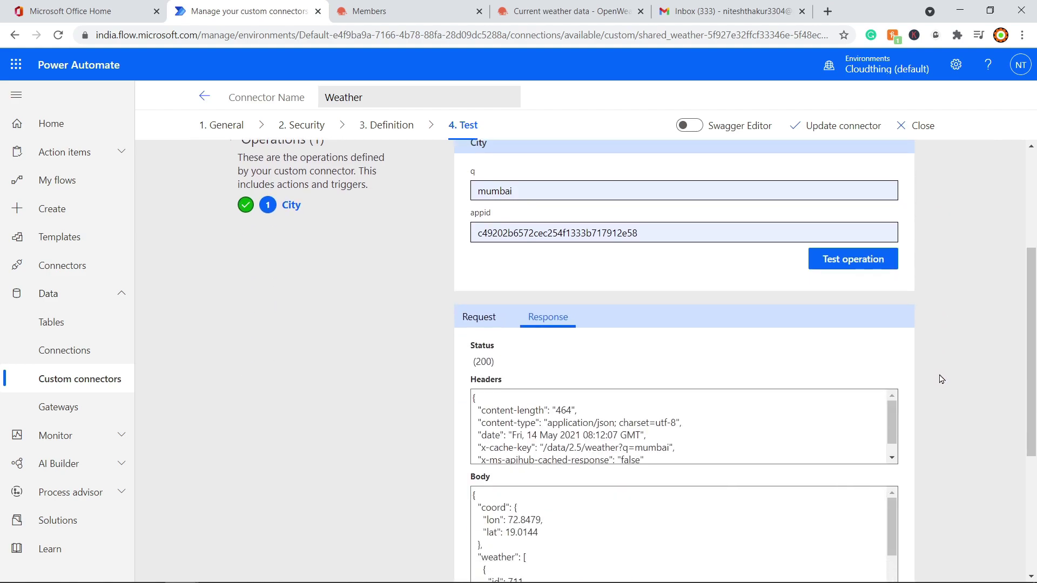
scroll(942, 379, "down", 2)
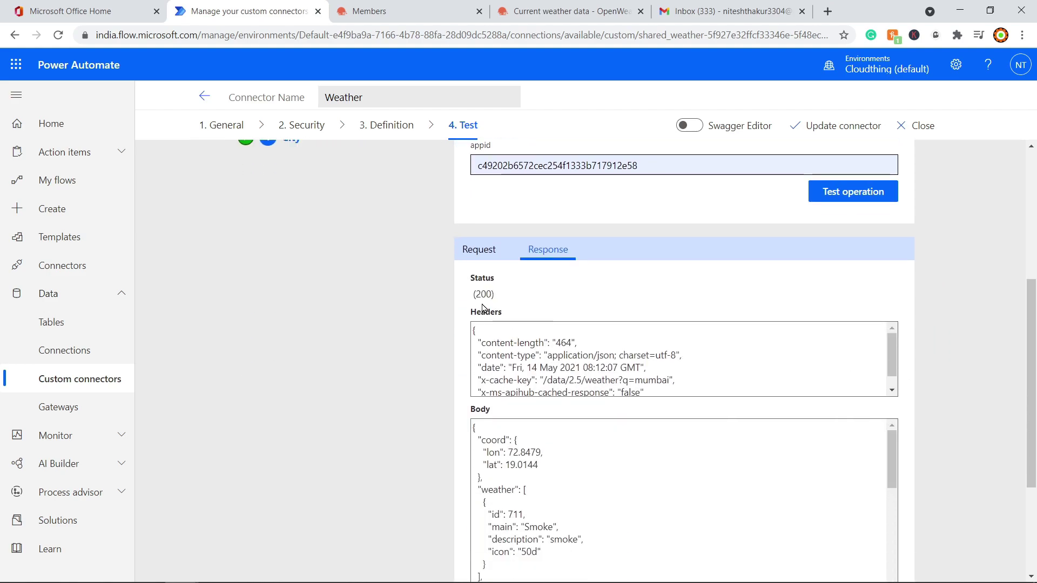
scroll(842, 387, "down", 1)
scroll(933, 398, "down", 3)
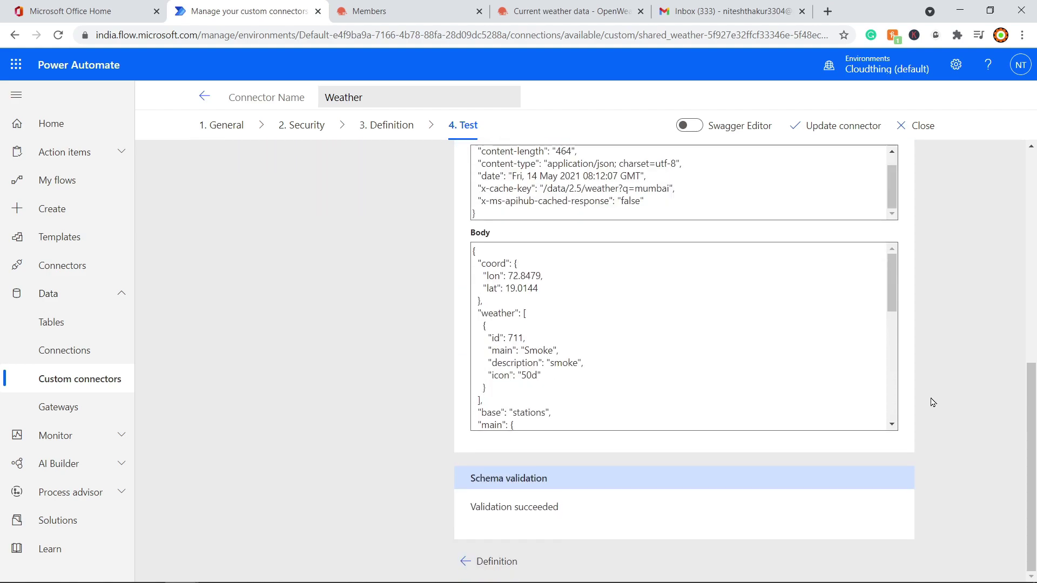
scroll(894, 337, "down", 2)
left_click_drag(893, 337, 876, 289)
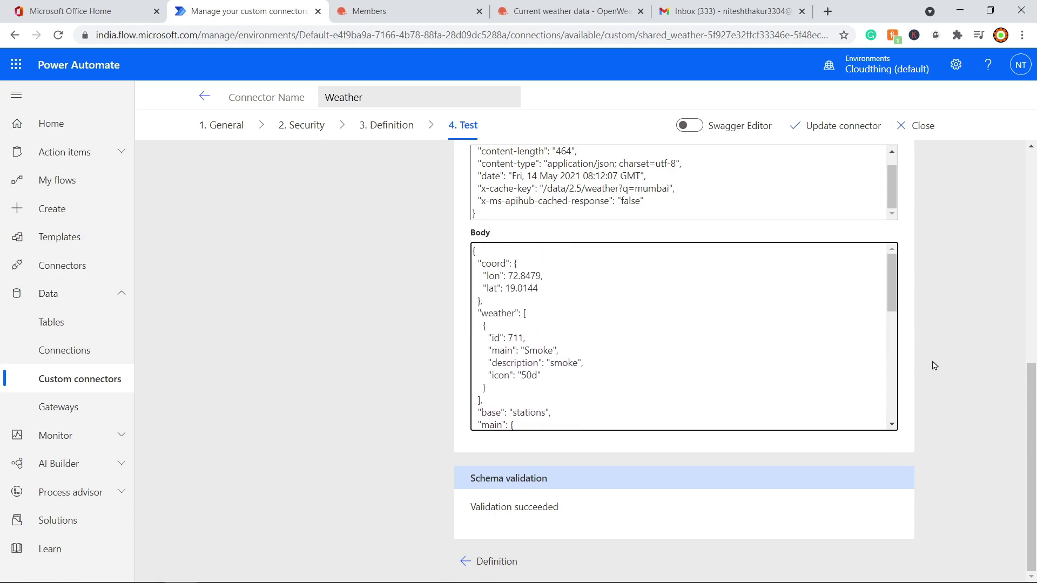
scroll(934, 366, "up", 10)
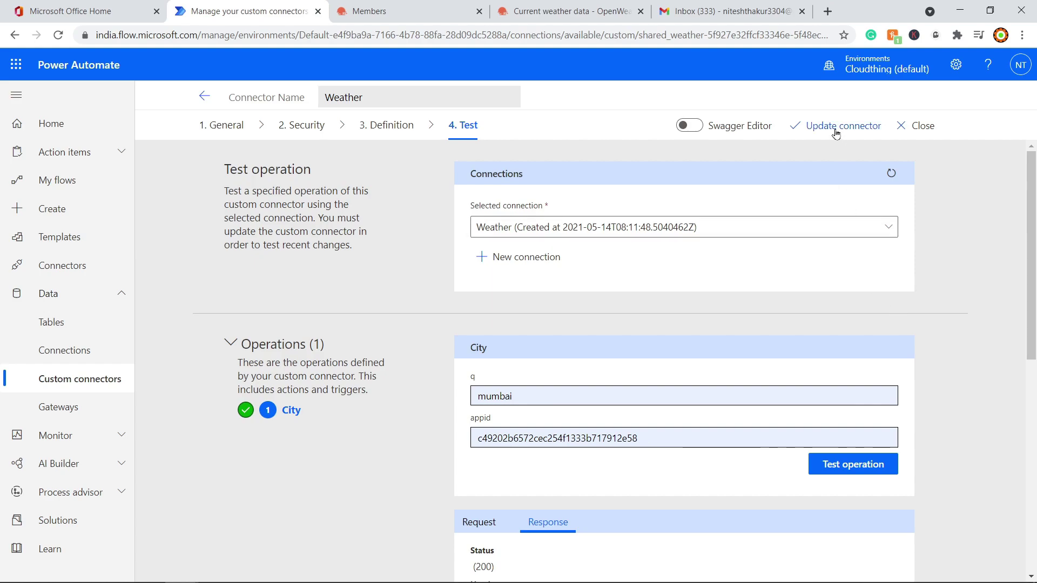
- Save the updated Weather connector and switch to the My flows list
left_click(835, 128)
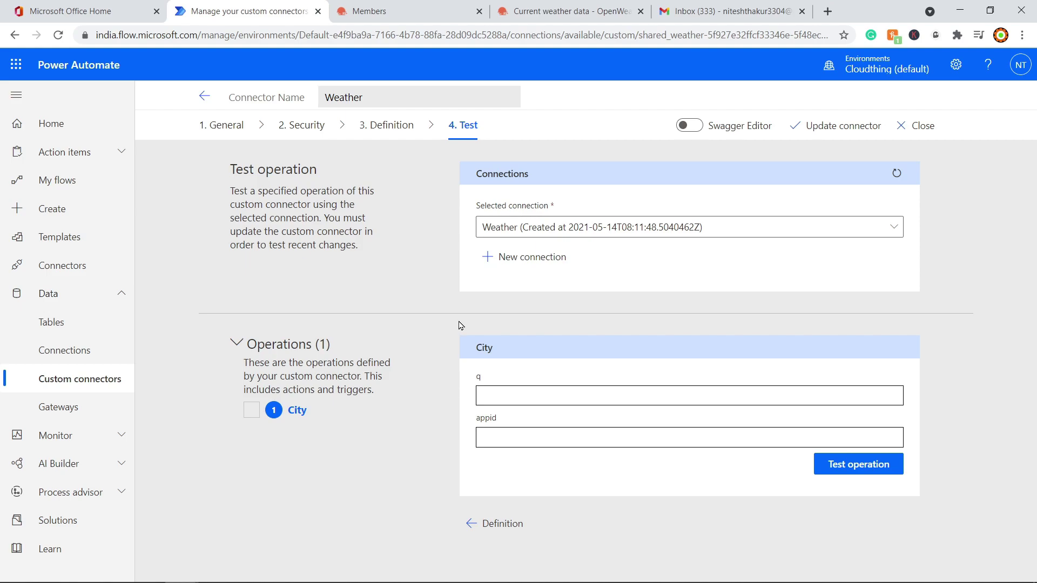
left_click(70, 181)
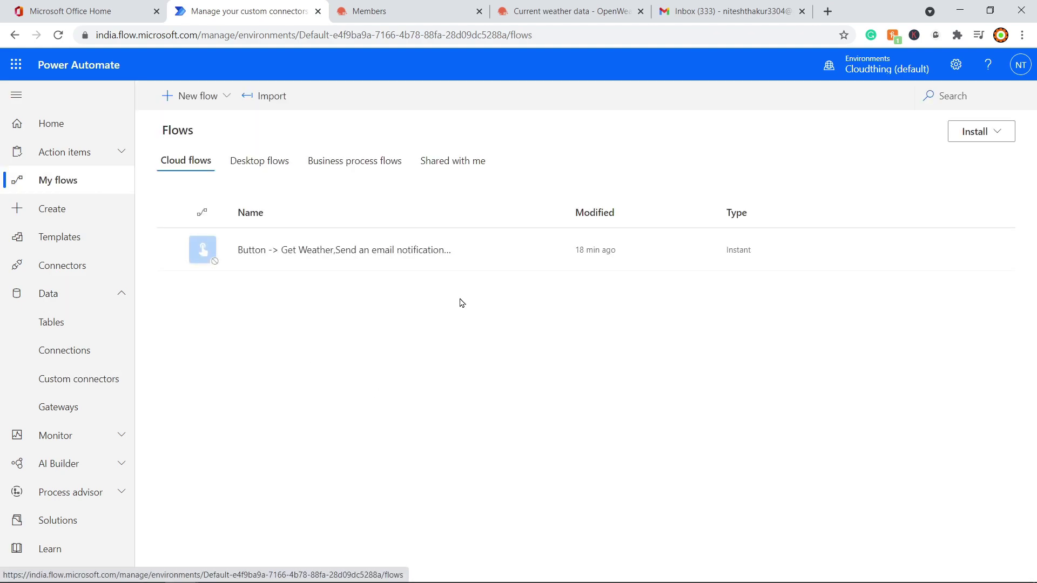
- Create a new instant cloud flow with a Manually trigger a flow trigger
left_click(212, 98)
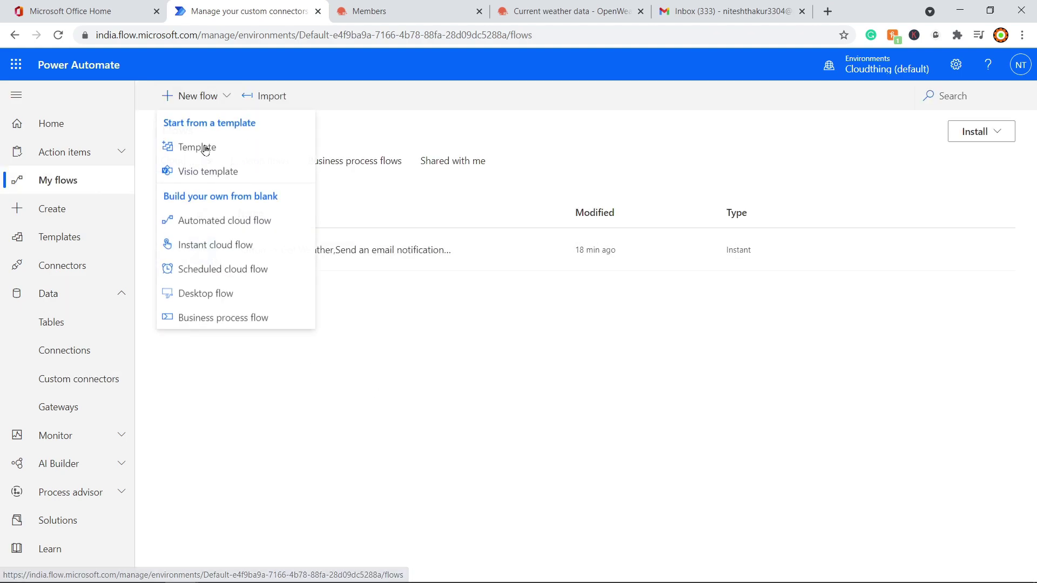
left_click(206, 252)
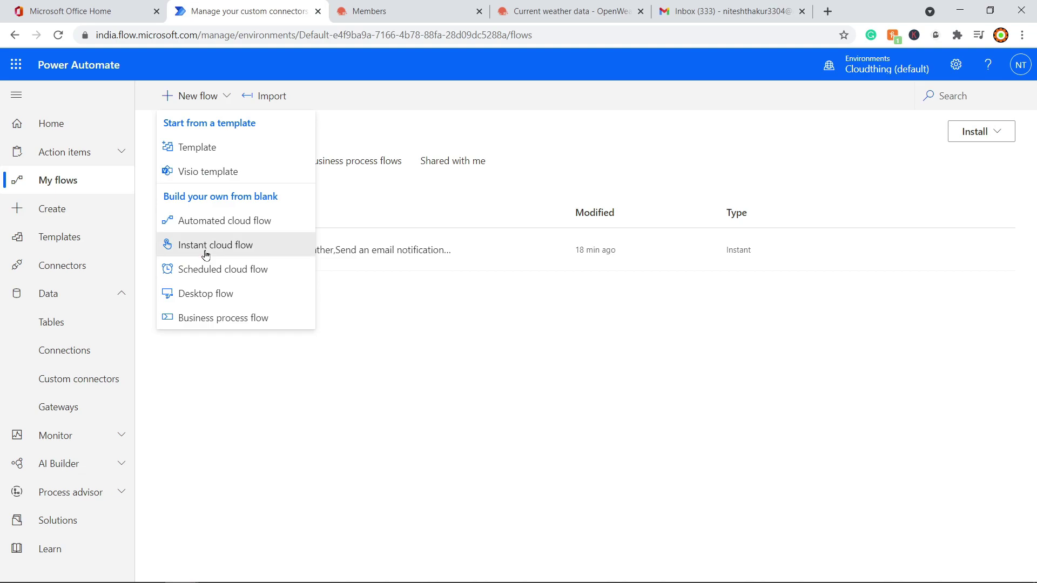
left_click(552, 251)
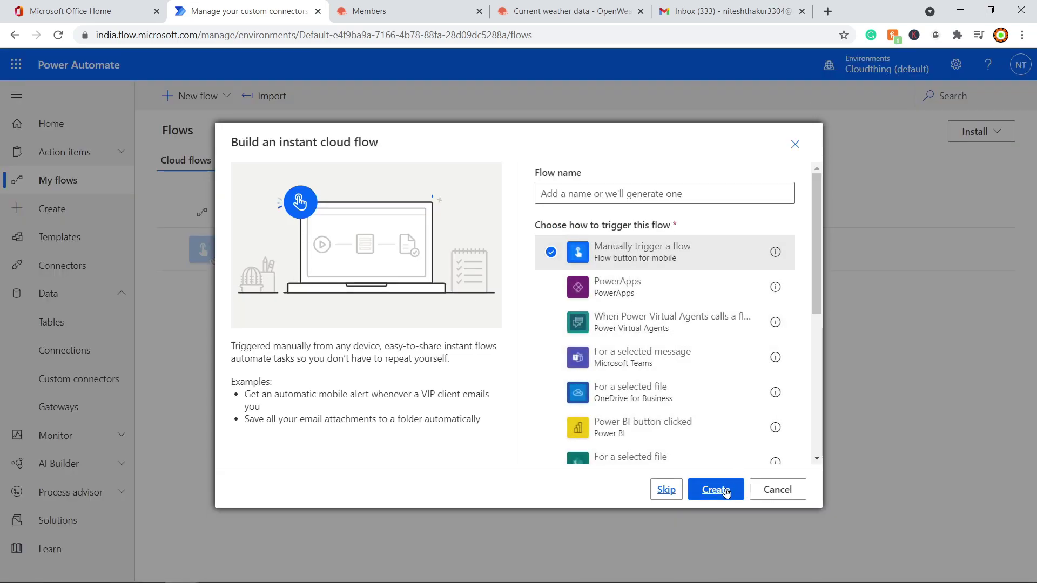
left_click(728, 491)
- Add a text input to the manual trigger named 'City Name'
left_click(451, 153)
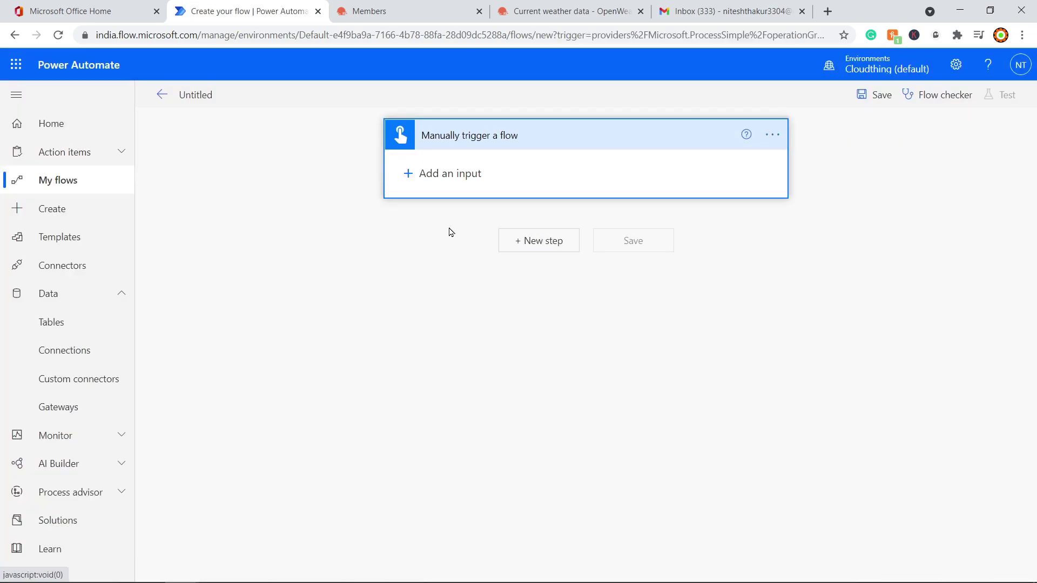
left_click(441, 179)
left_click(428, 202)
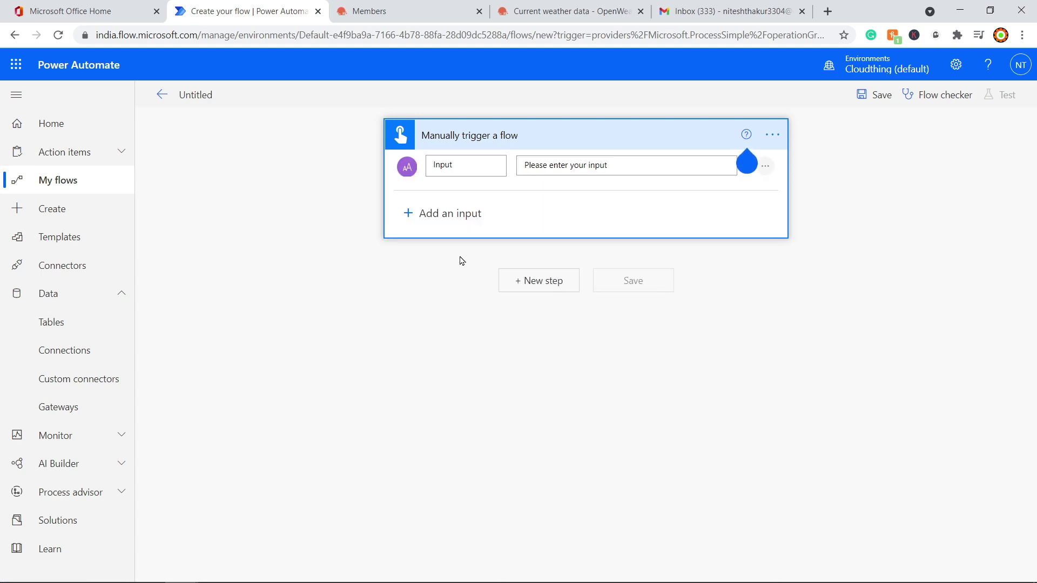
double_click(467, 158)
type("City")
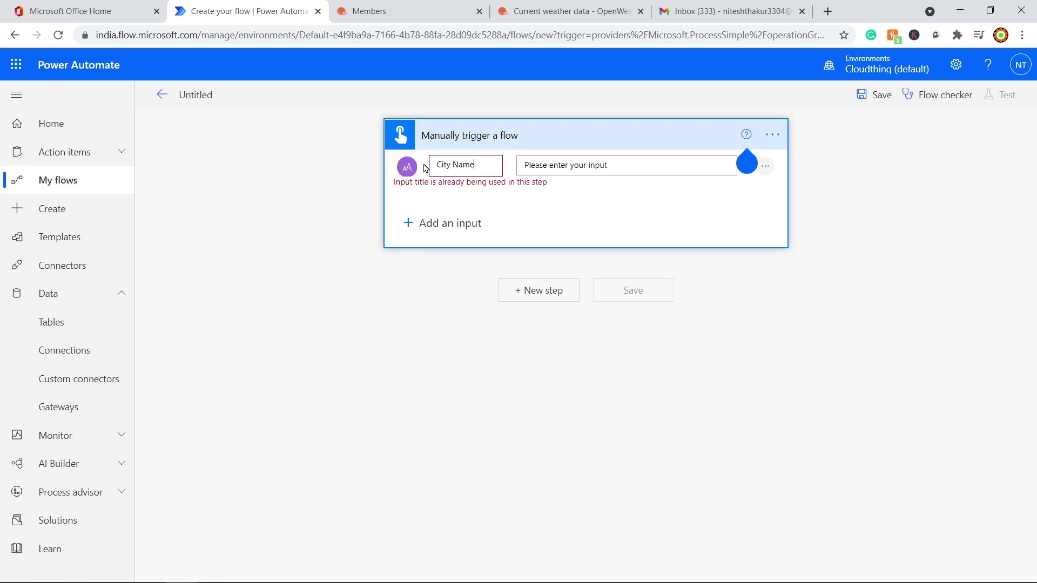
type(" Name")
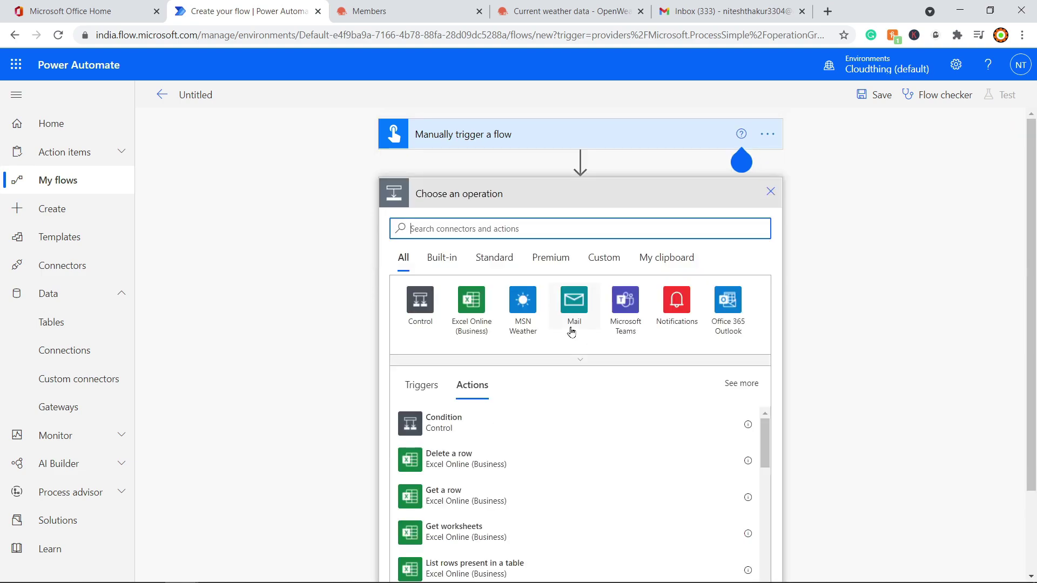
- Add the custom Weather connector's Get Weather Data action from the Custom tab
left_click(600, 264)
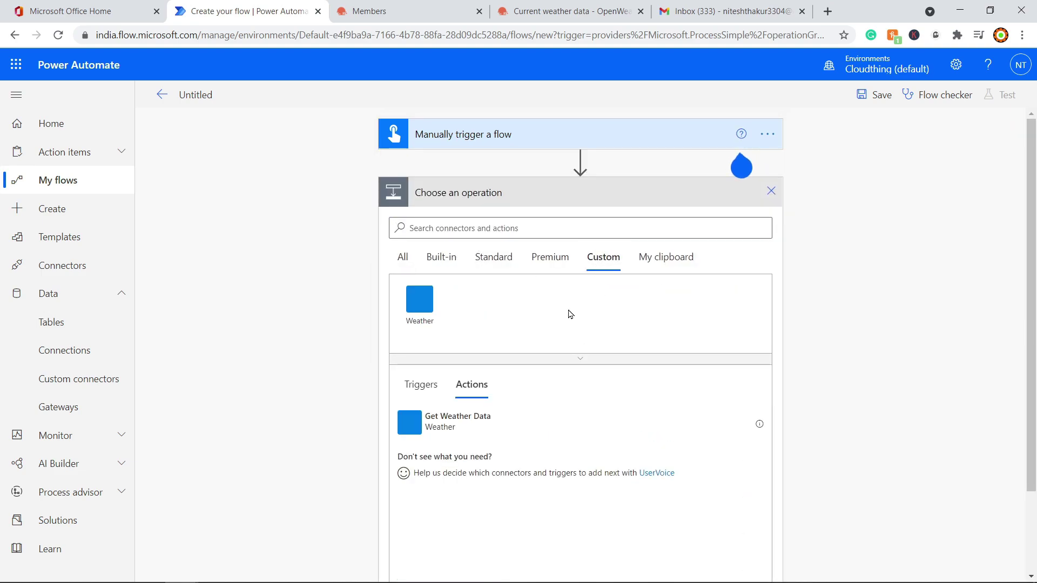
left_click(426, 313)
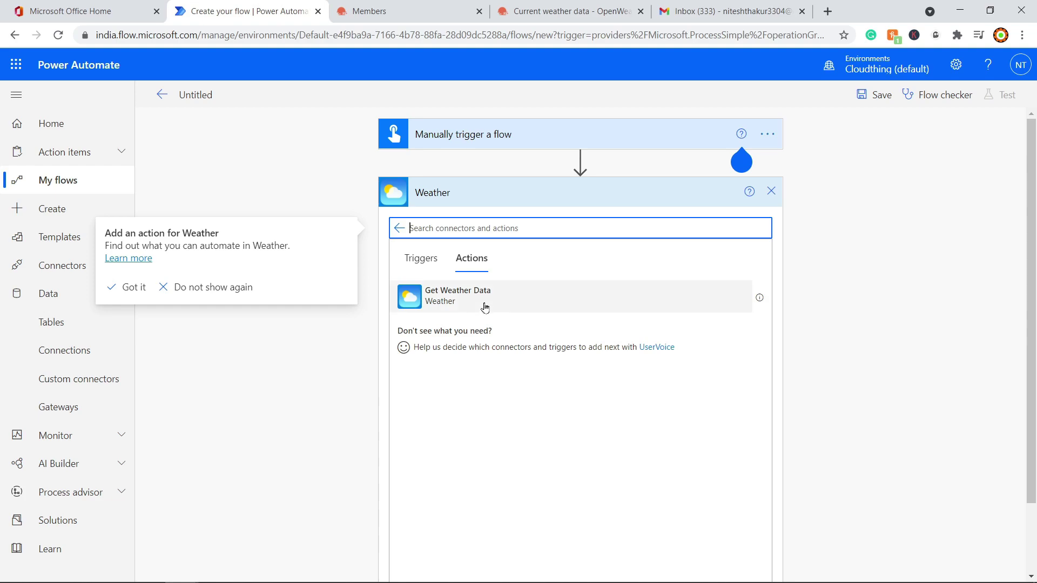
left_click(456, 297)
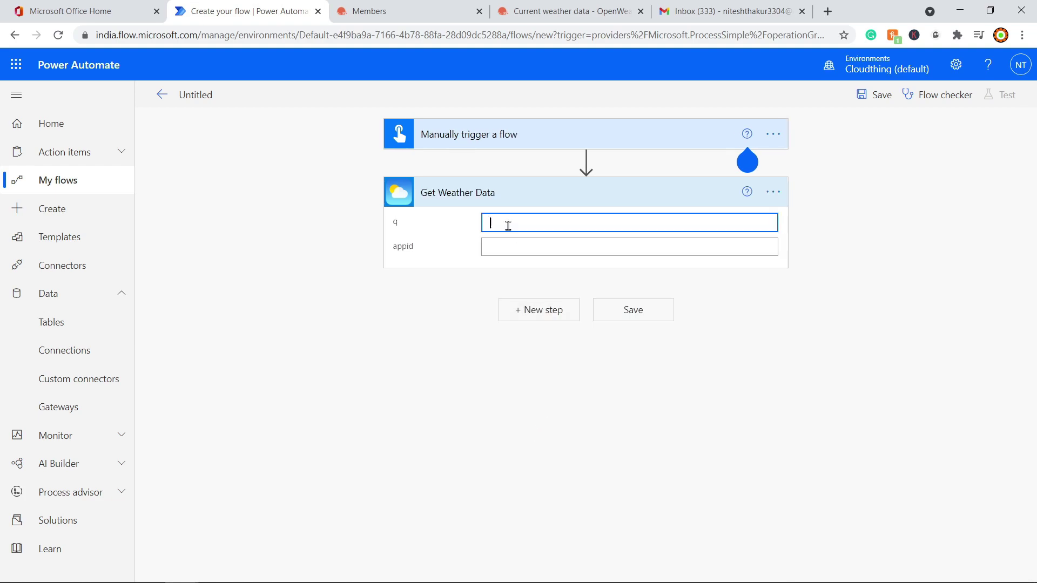
- Check the trigger's City Name input and focus the q parameter for dynamic content
left_click(508, 226)
left_click(470, 136)
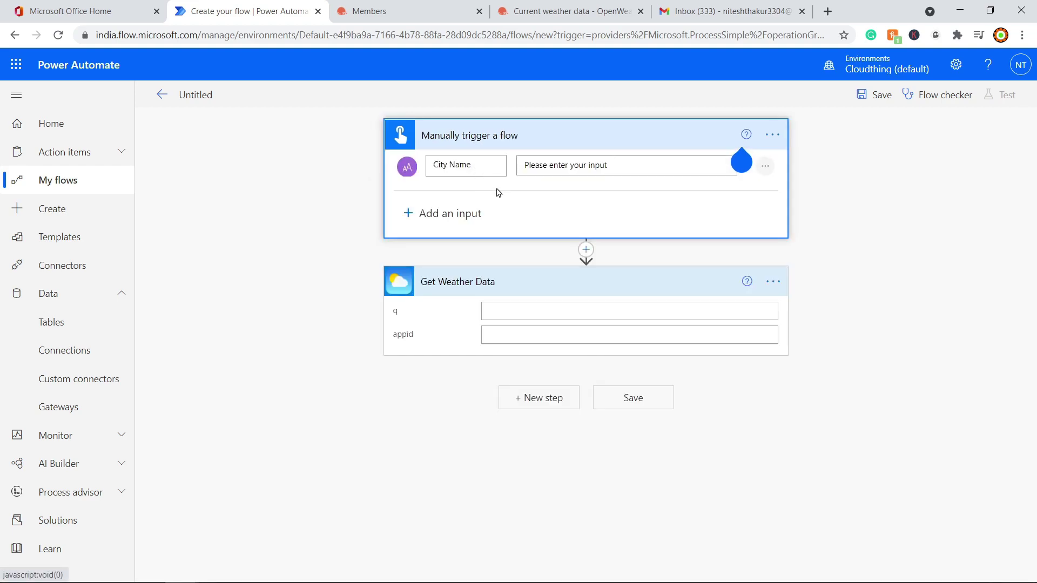
left_click(473, 137)
left_click(489, 224)
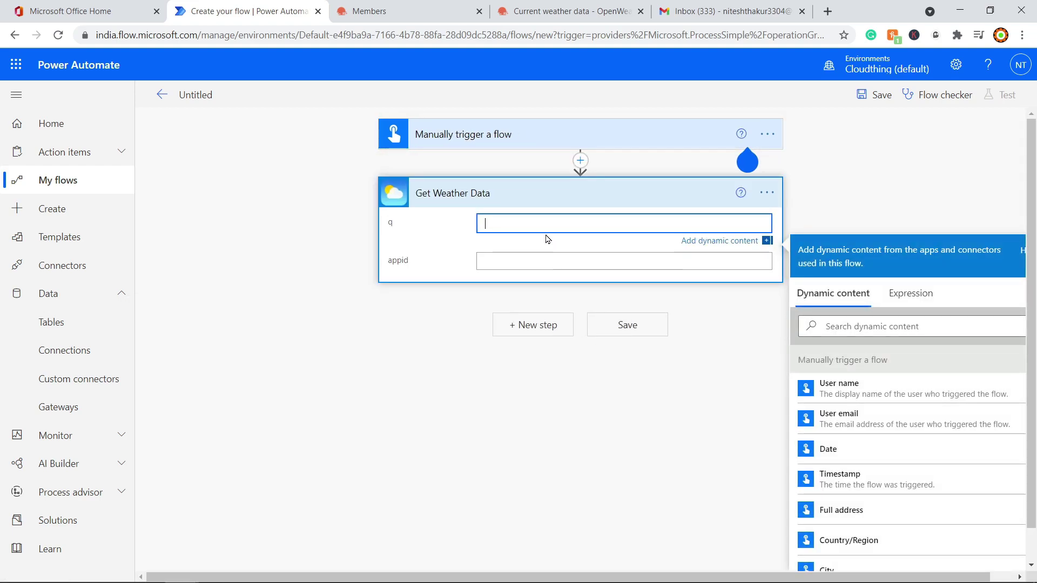
left_click_drag(821, 578, 847, 578)
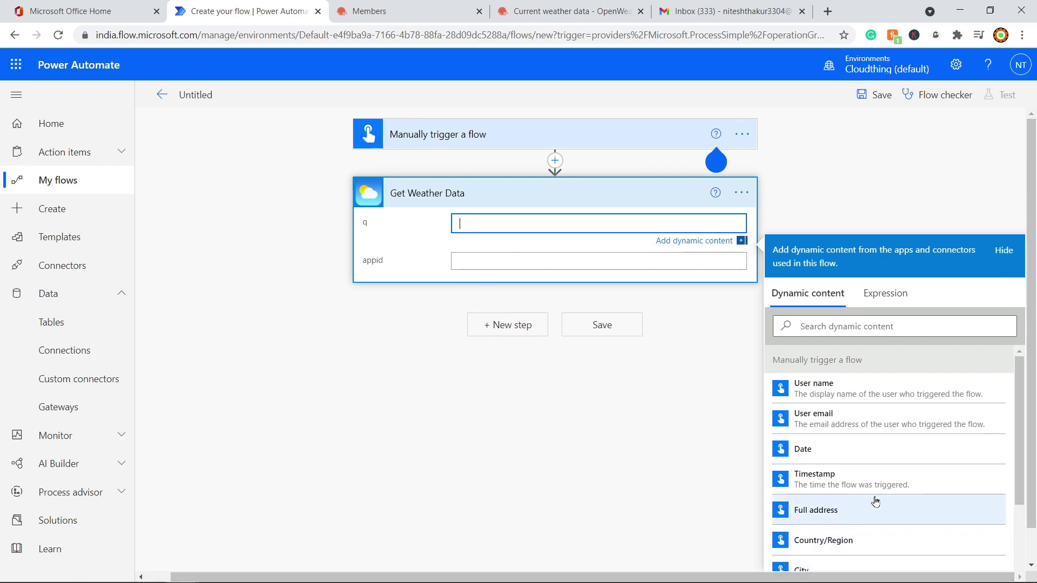
scroll(875, 503, "down", 3)
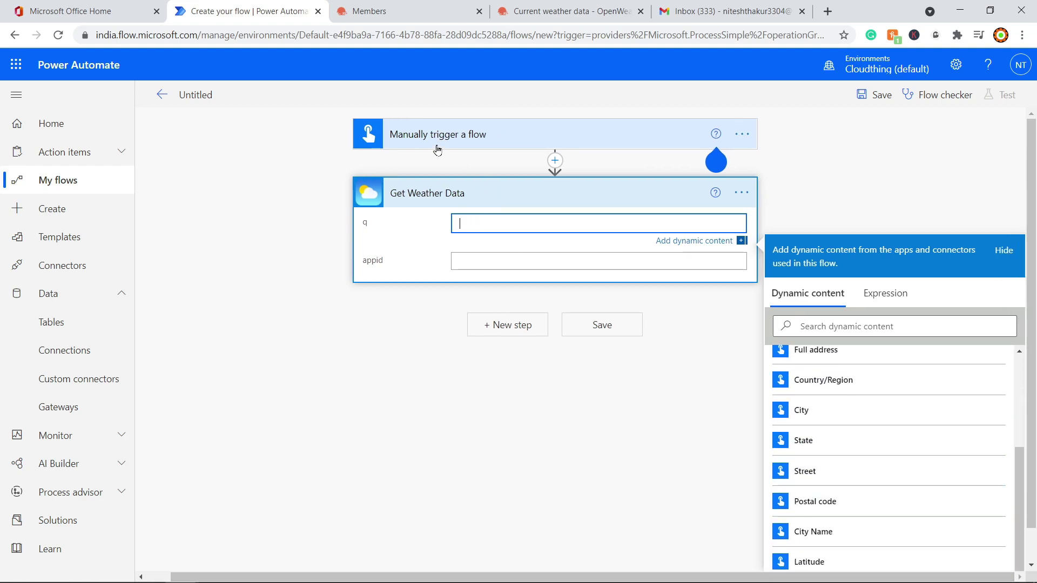
- Set Get Weather Data's q parameter to the trigger's City Name dynamic content
left_click(437, 150)
left_click(515, 317)
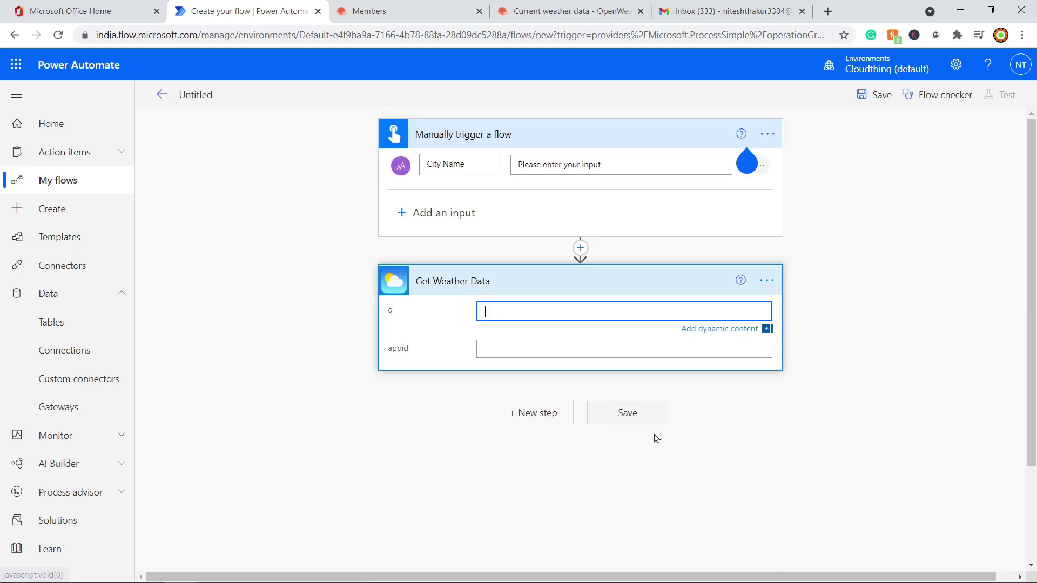
left_click_drag(823, 579, 848, 579)
scroll(860, 497, "down", 3)
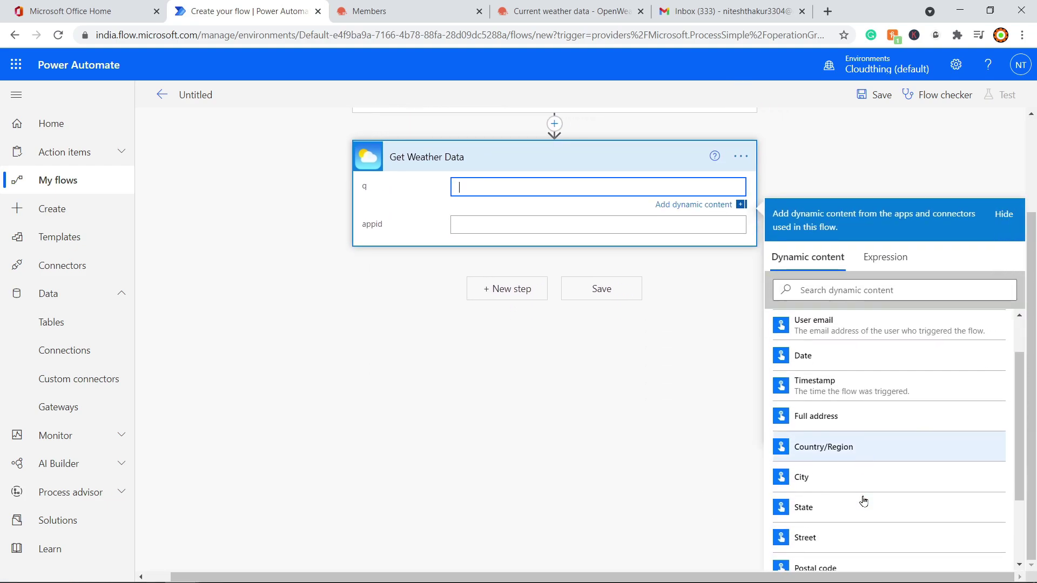
left_click(833, 499)
- Paste the OpenWeather API key into the appid parameter
left_click(472, 227)
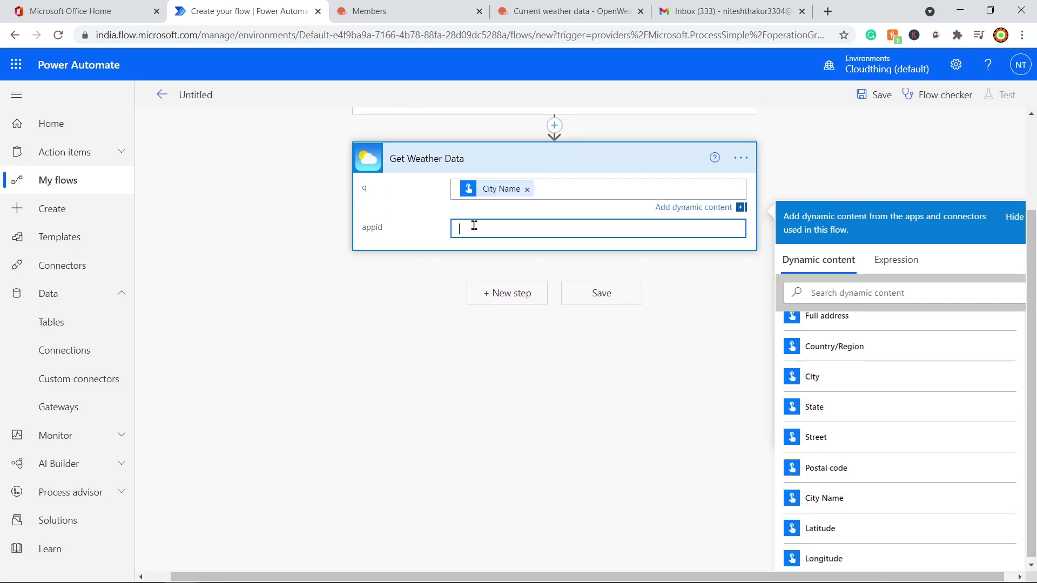
key("ctrl+v")
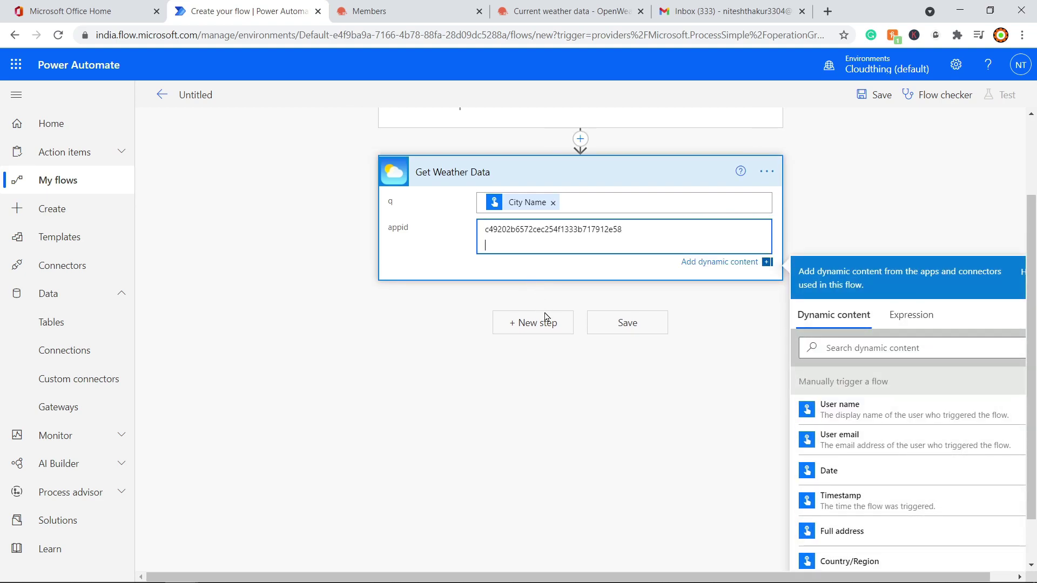
left_click(550, 307)
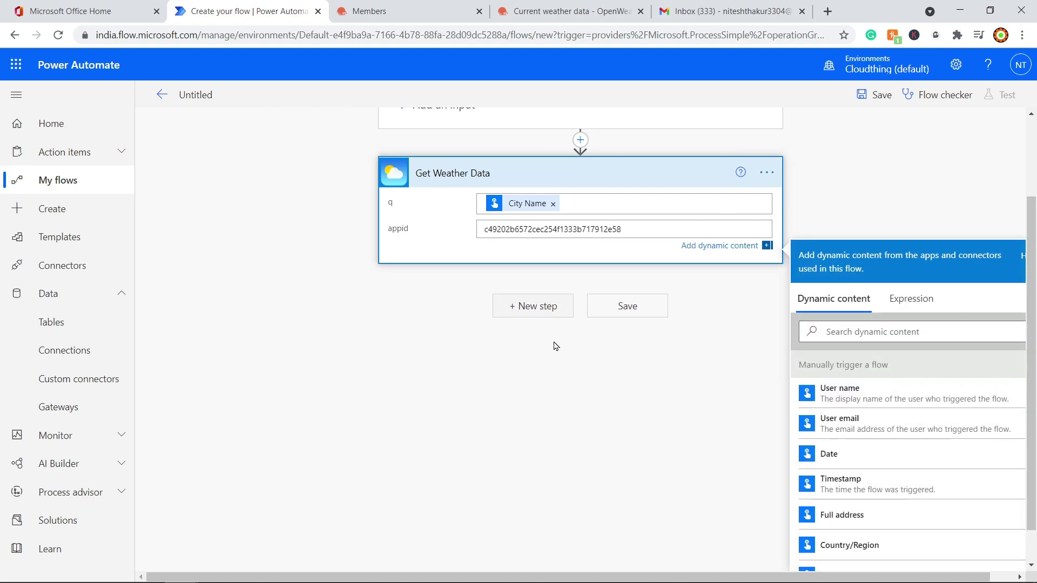
- Add the Mail connector's Send an email notification (V3) action and enter the recipient's e-mail address
left_click(575, 265)
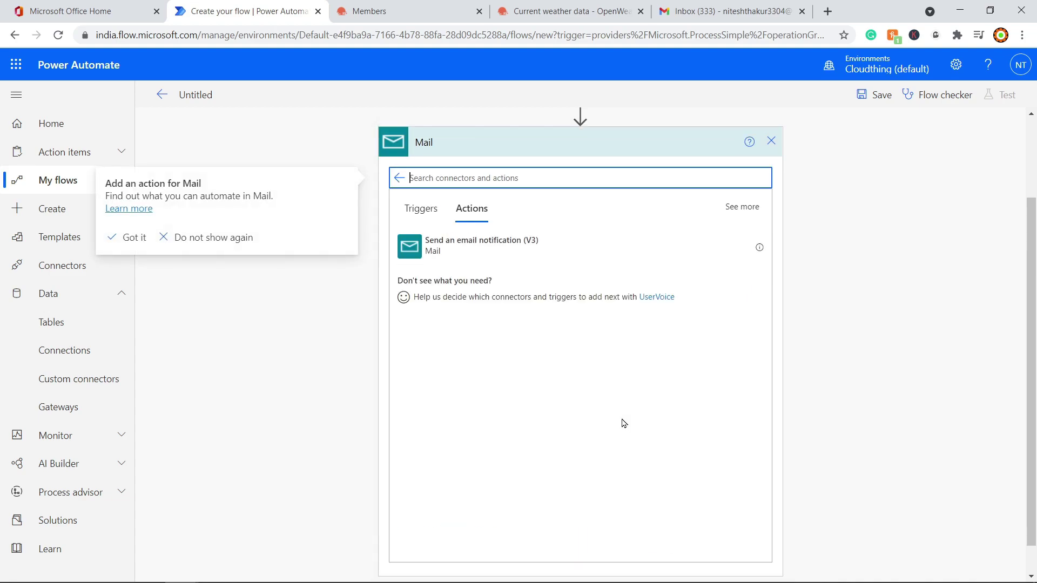
left_click(485, 248)
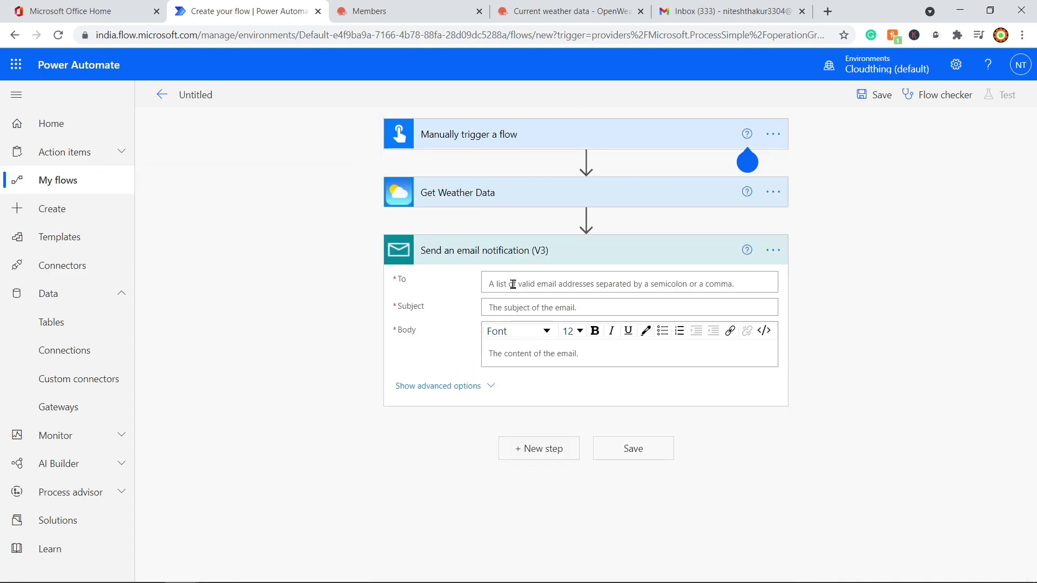
left_click(533, 282)
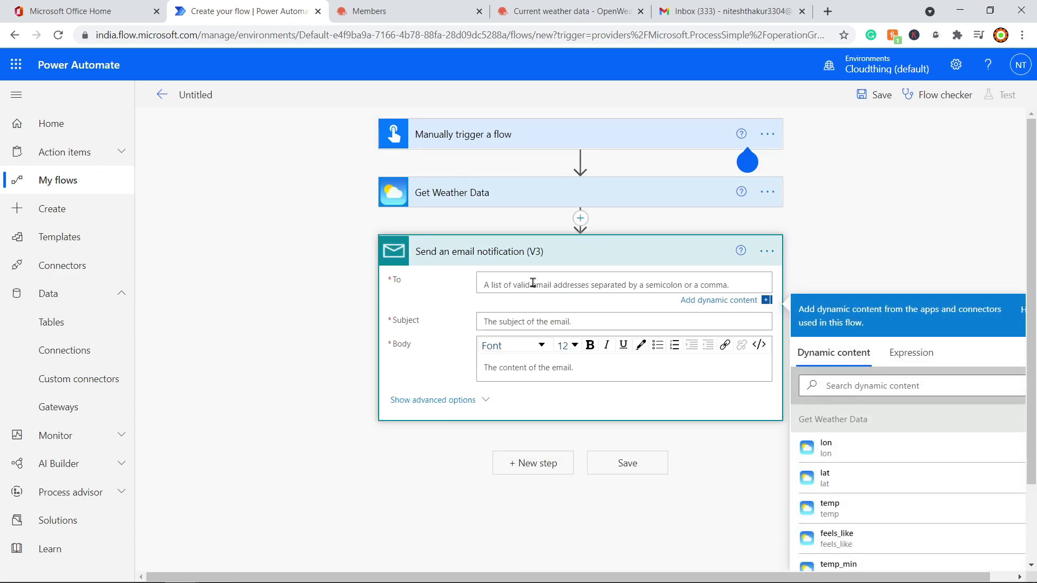
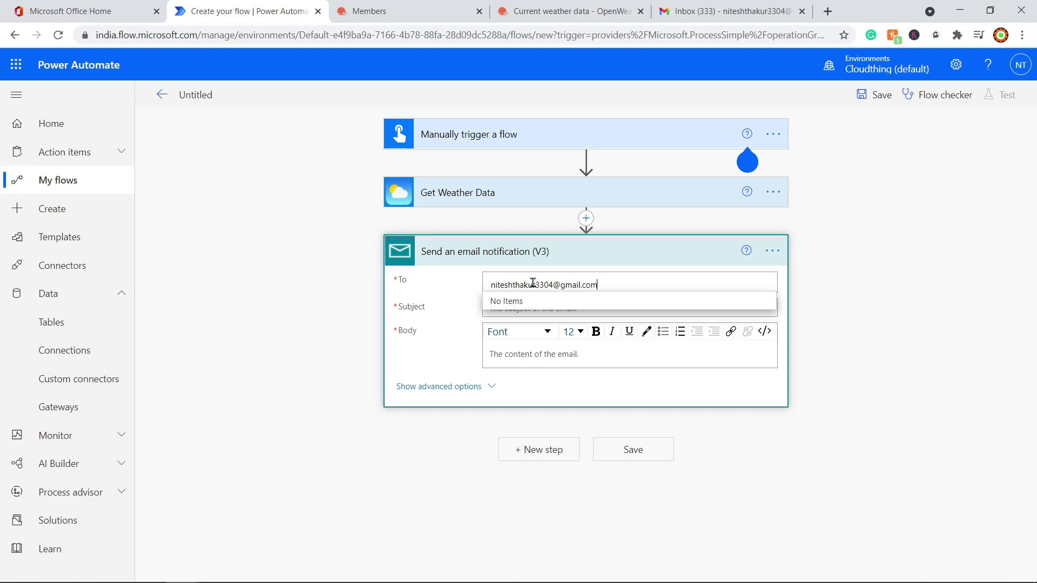
- Set the email subject to 'Weather of' followed by the city name dynamic content
left_click(535, 311)
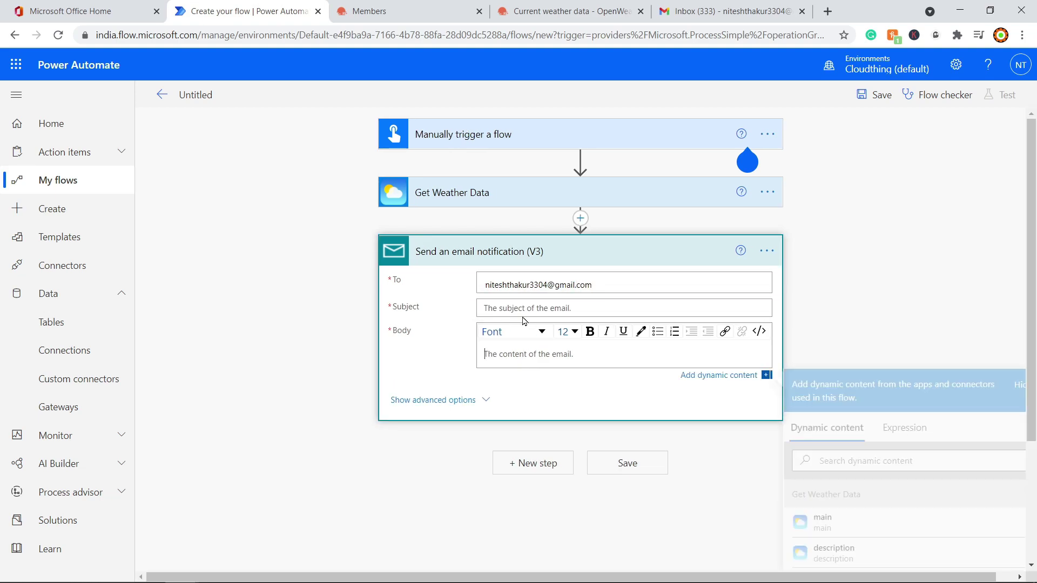
type("weather of")
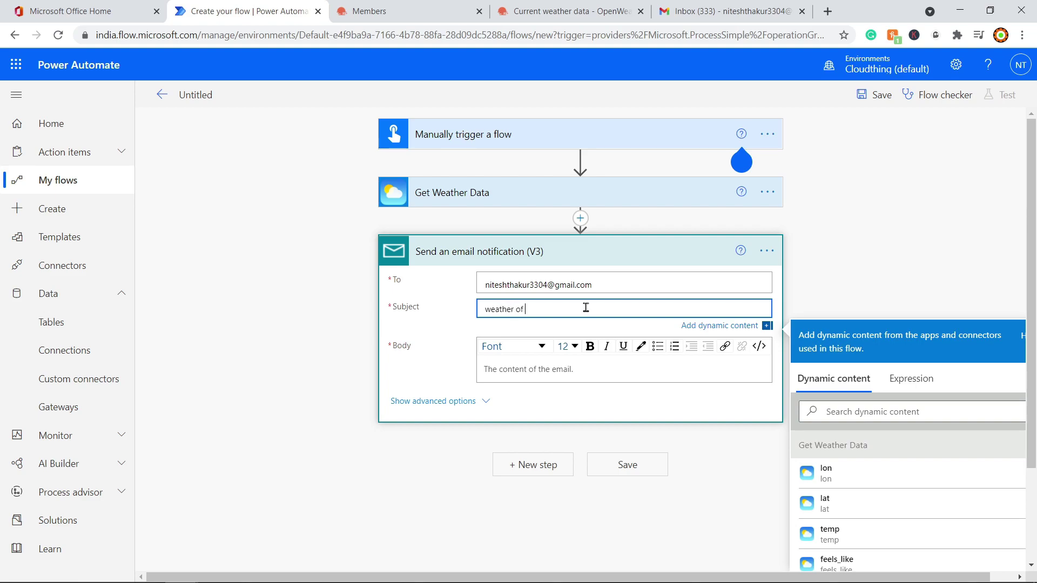
left_click_drag(489, 311, 480, 311)
type("W")
scroll(837, 481, "down", 2)
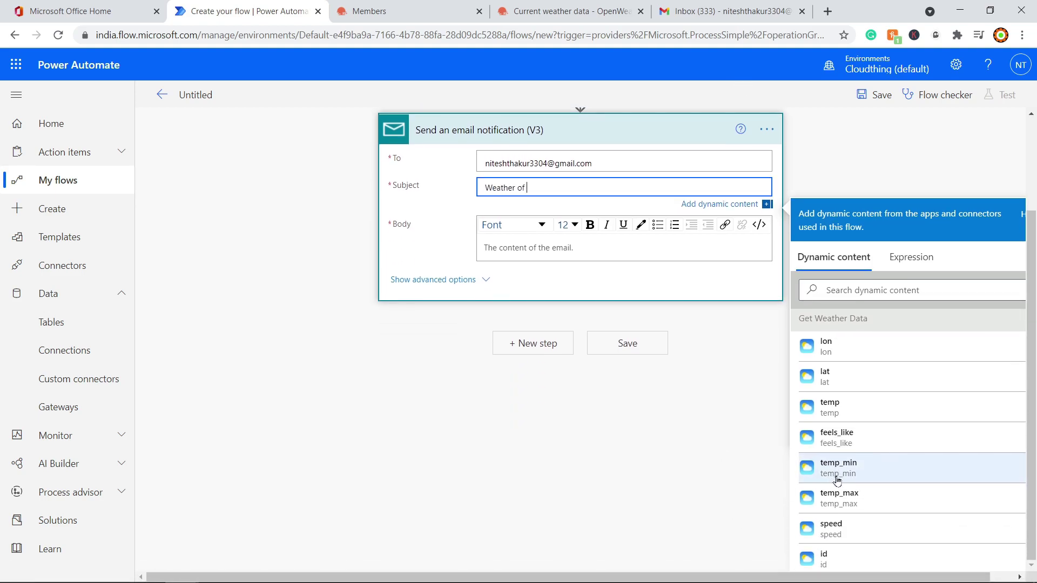
scroll(837, 480, "down", 7)
scroll(884, 489, "down", 4)
left_click(863, 471)
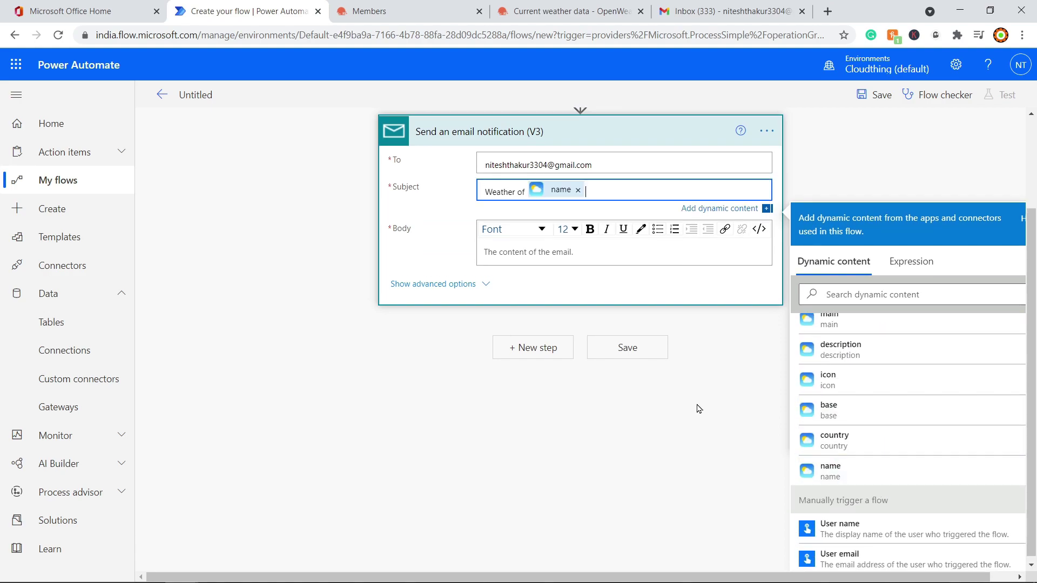
left_click(519, 265)
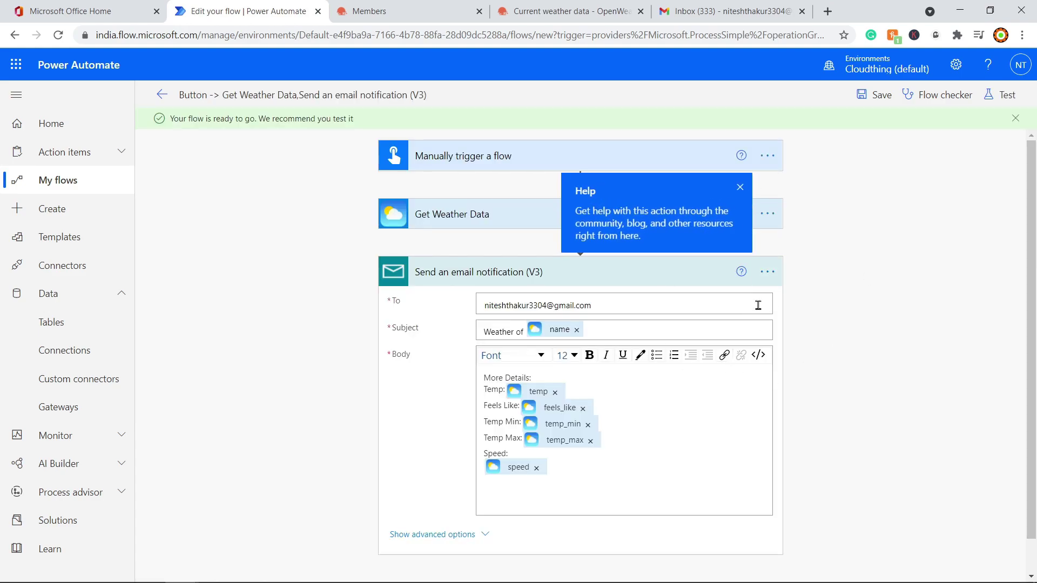
- Save the flow and choose to test it manually
left_click(739, 189)
left_click(875, 95)
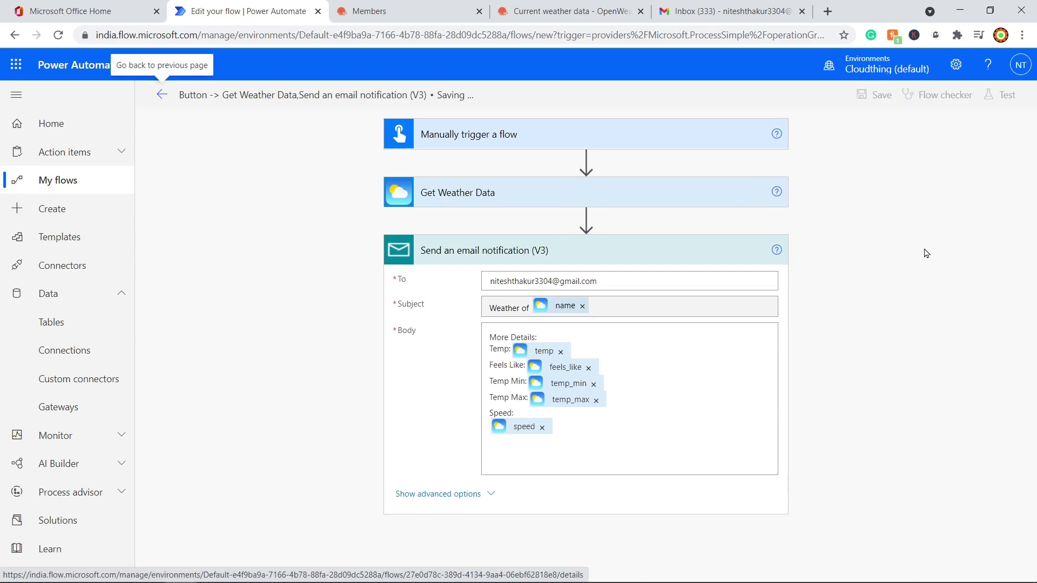
left_click(998, 96)
left_click(875, 165)
left_click(862, 136)
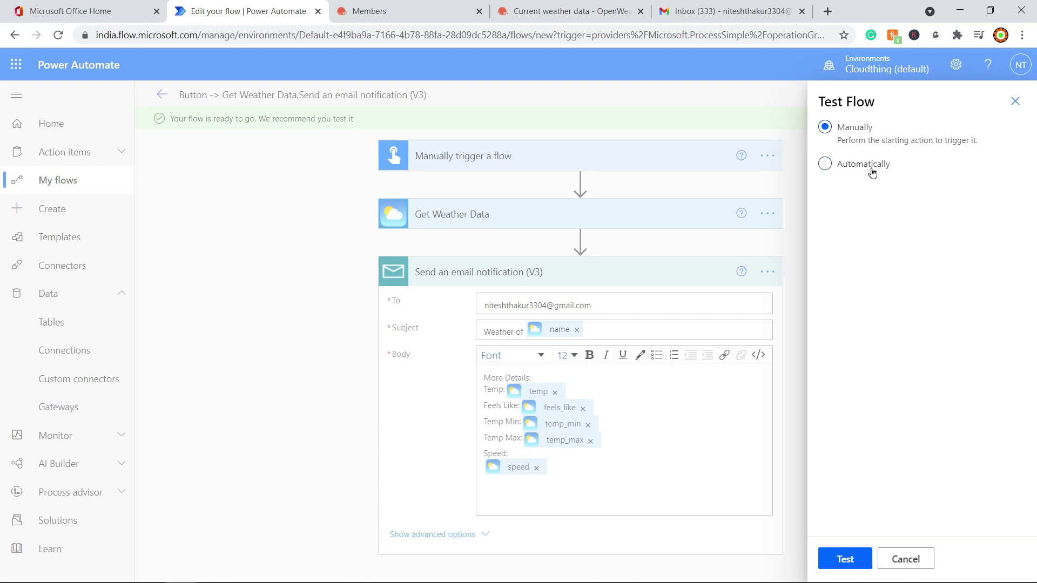
- Run the test with Mumbai as the City Name and close the confirmation
left_click(847, 548)
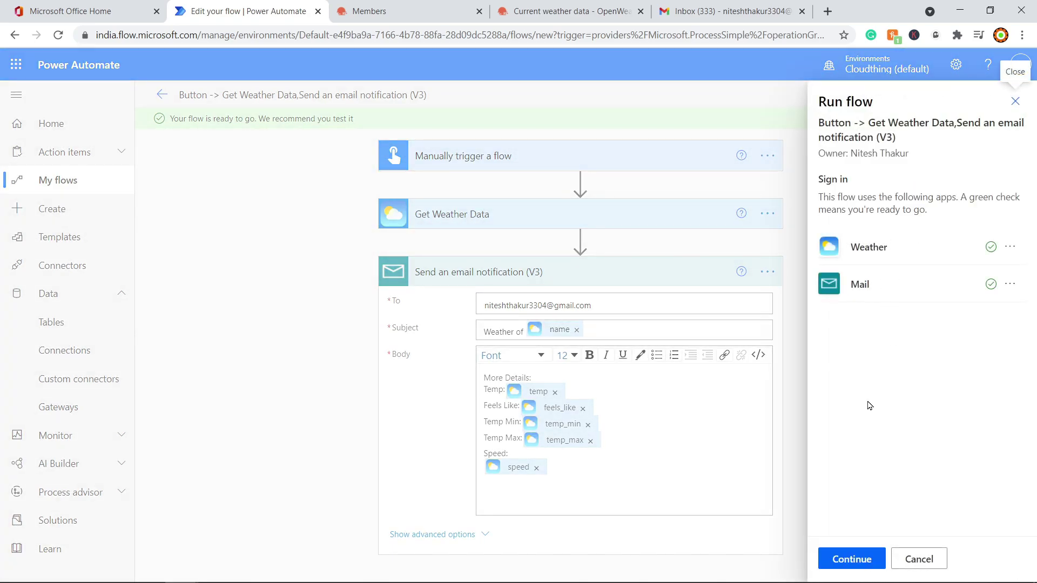
left_click(851, 558)
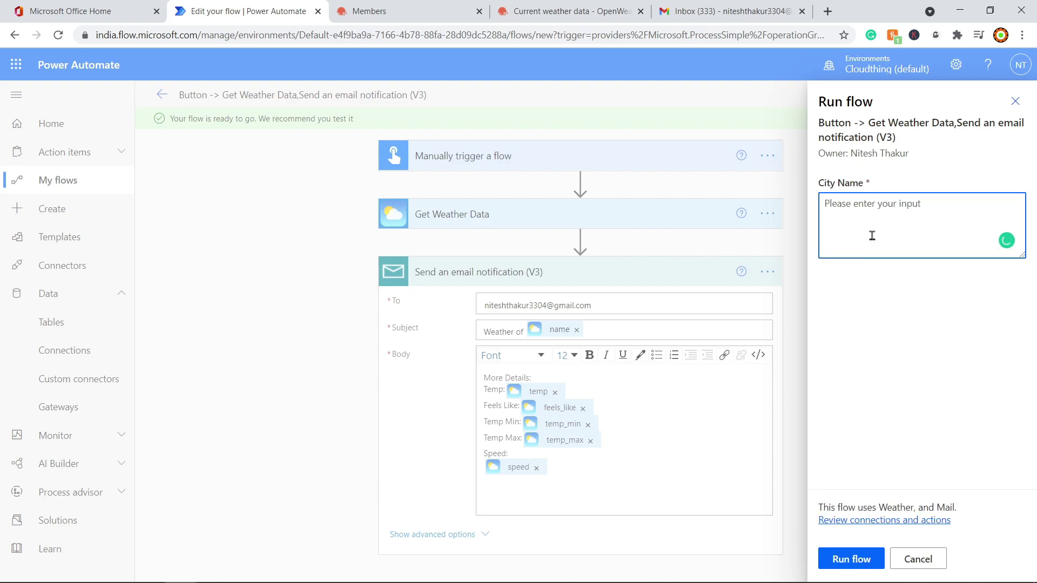
type("Mumbai")
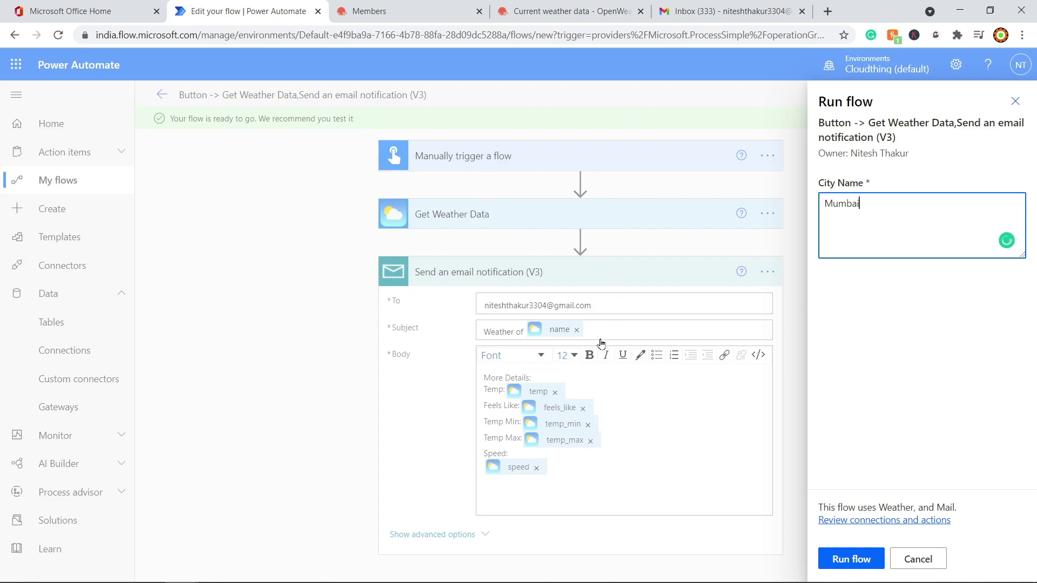
left_click(842, 563)
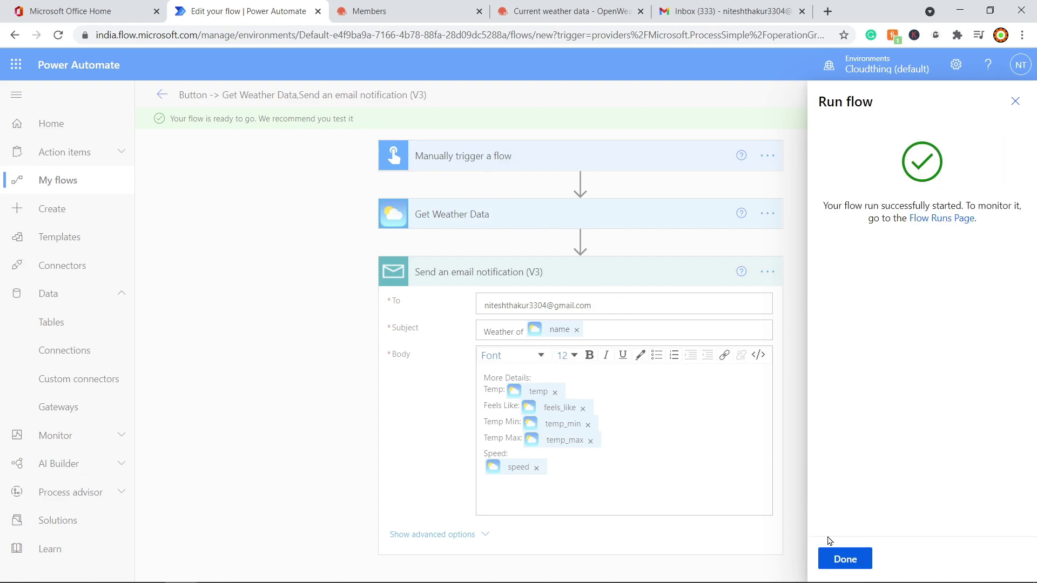
left_click(849, 560)
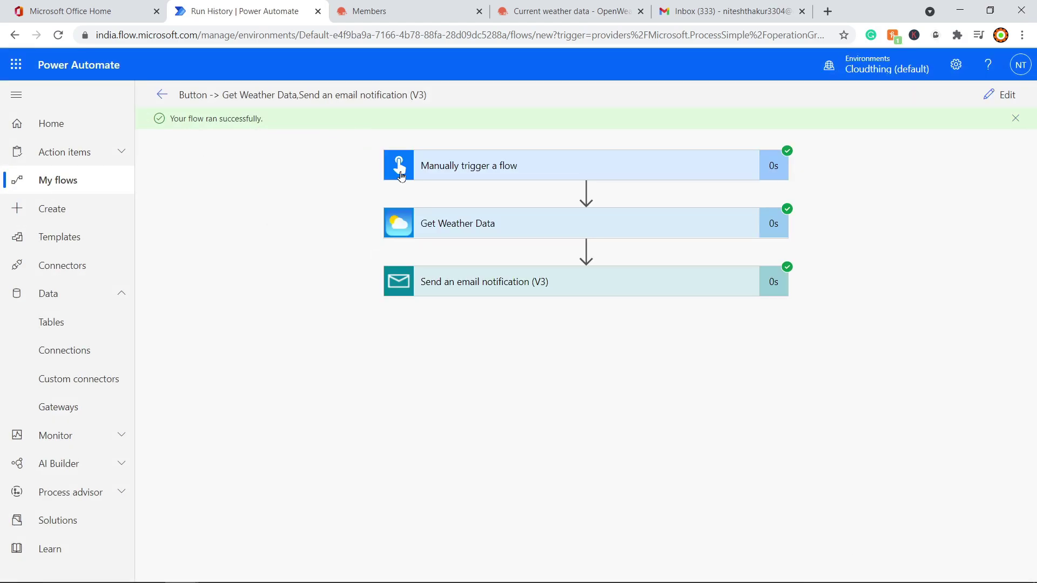
- Inspect Get Weather Data's Mumbai outputs and the 'Weather of Mumbai' email step's inputs
left_click(456, 231)
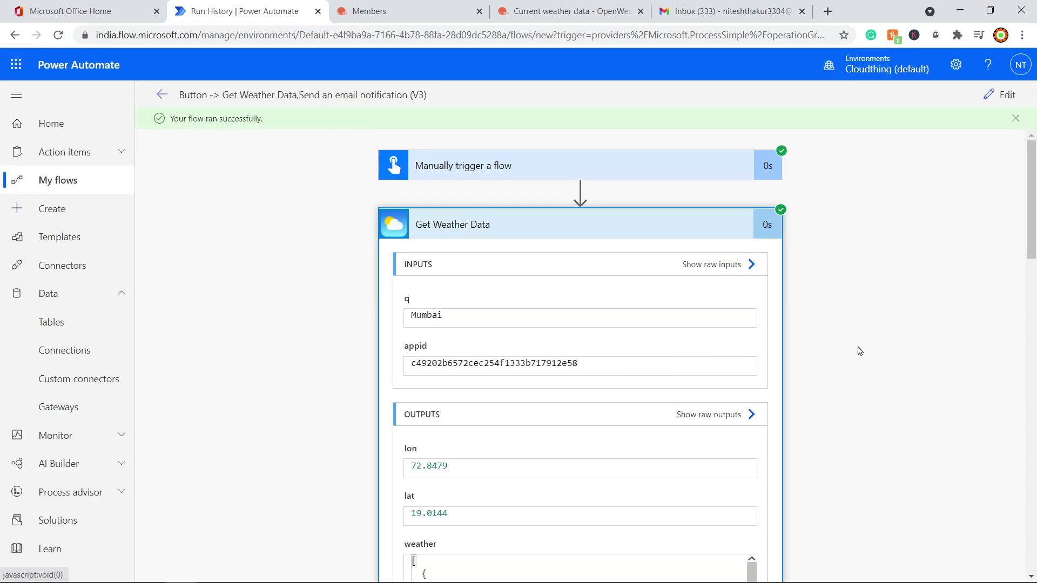
scroll(859, 350, "down", 6)
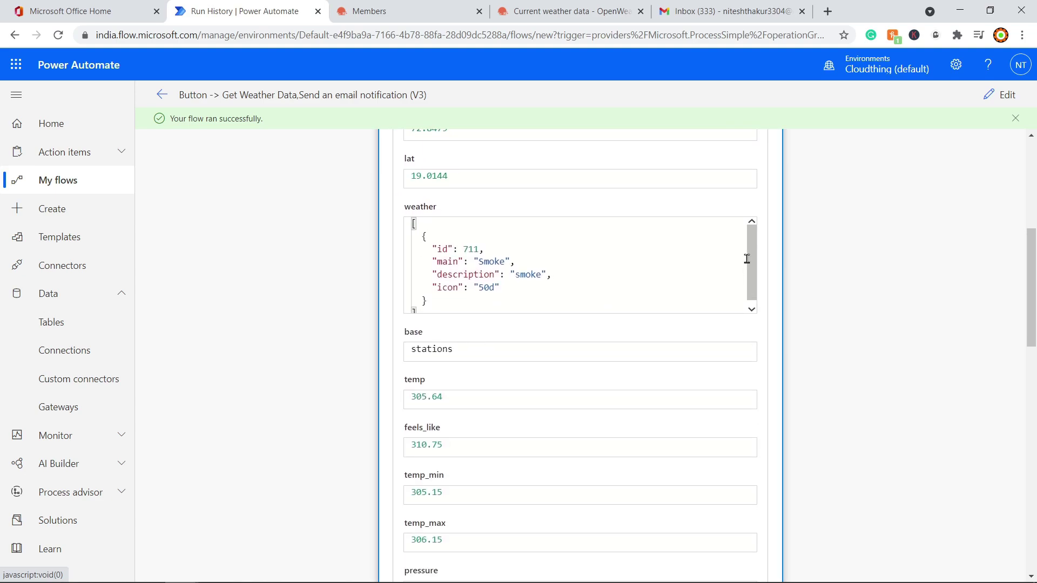
left_click_drag(751, 268, 751, 281)
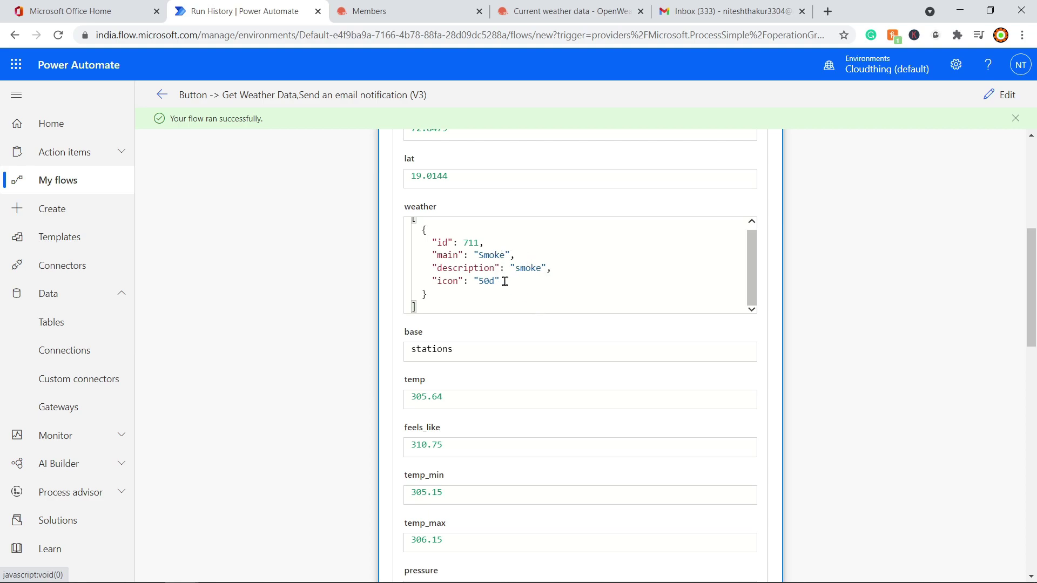
scroll(524, 282, "down", 5)
scroll(528, 283, "down", 12)
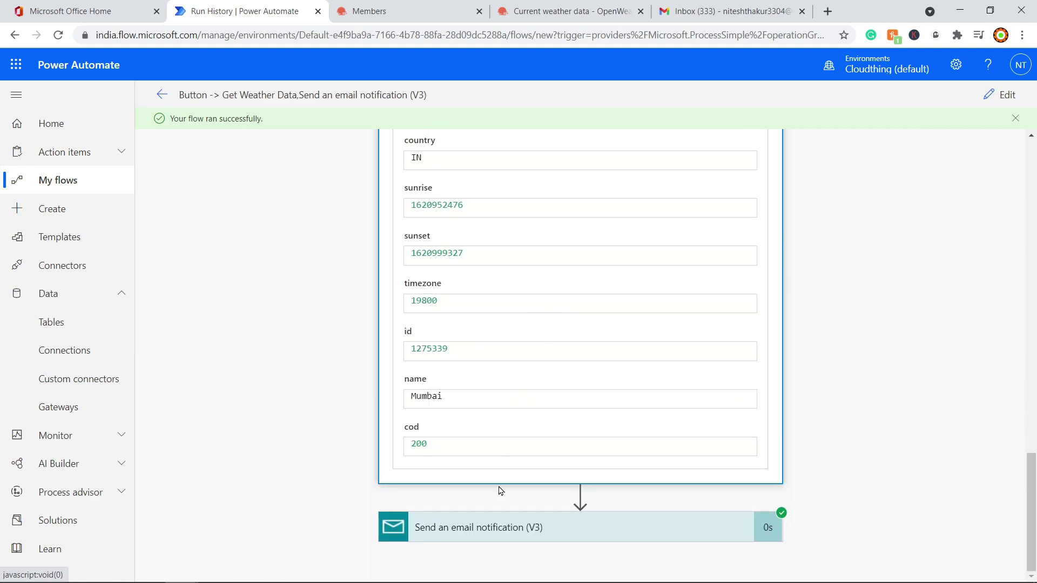
left_click(502, 528)
scroll(678, 408, "down", 6)
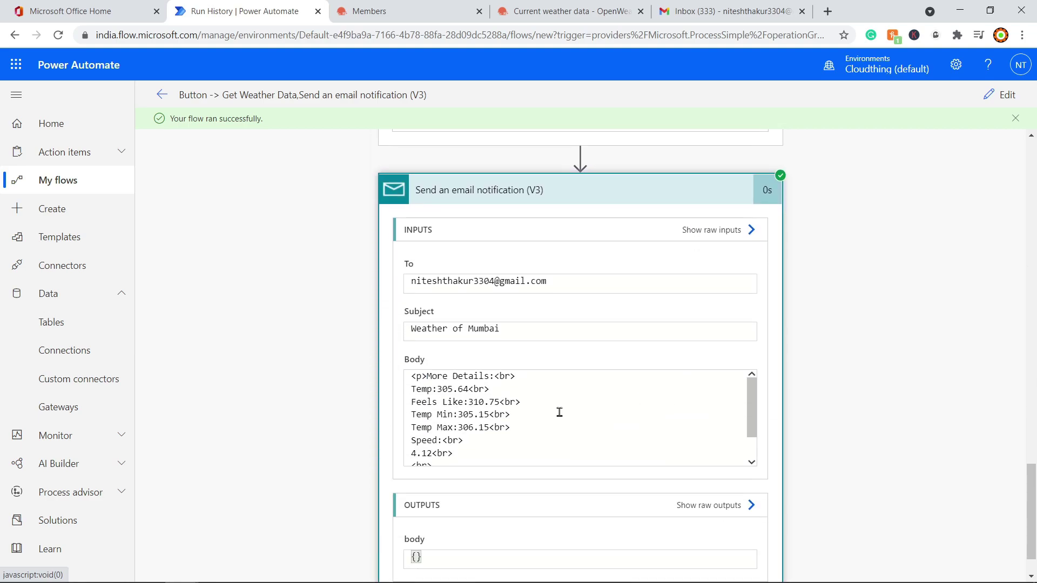
scroll(561, 411, "down", 4)
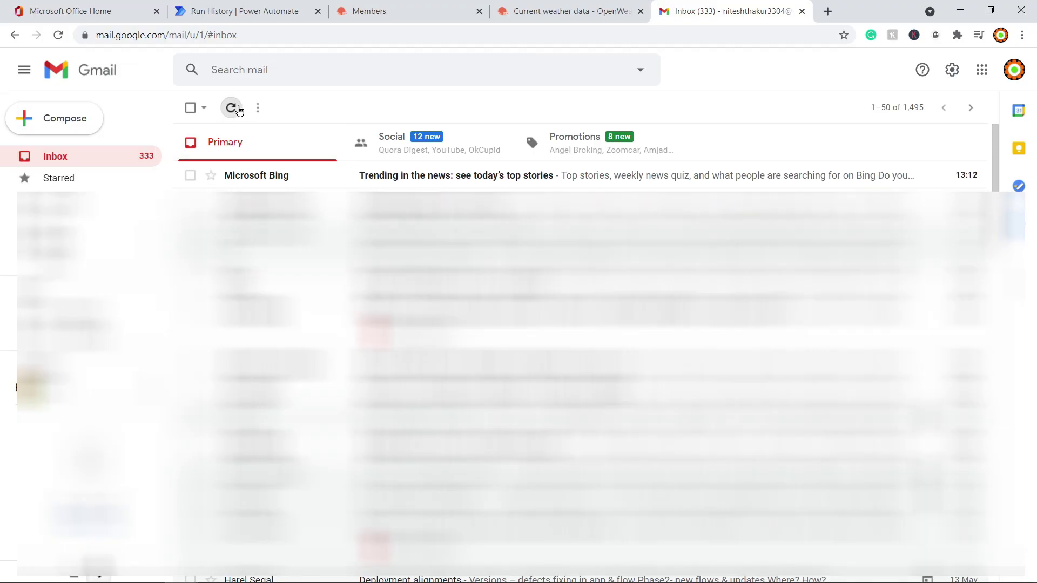
- Refresh Gmail, open the 'Weather of Mumbai' email and highlight its weather details
left_click(237, 109)
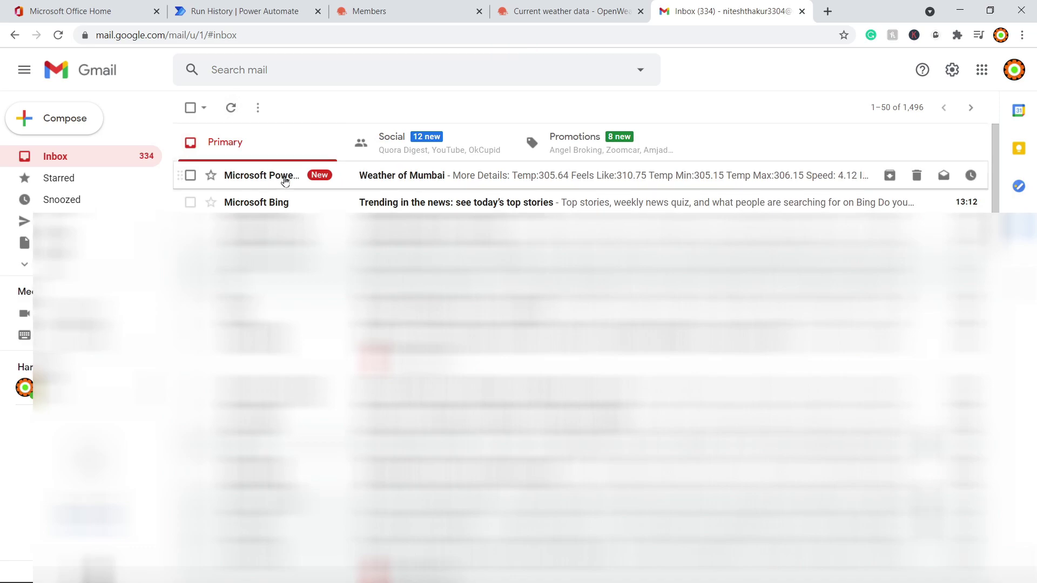
left_click(283, 176)
left_click_drag(268, 312, 223, 221)
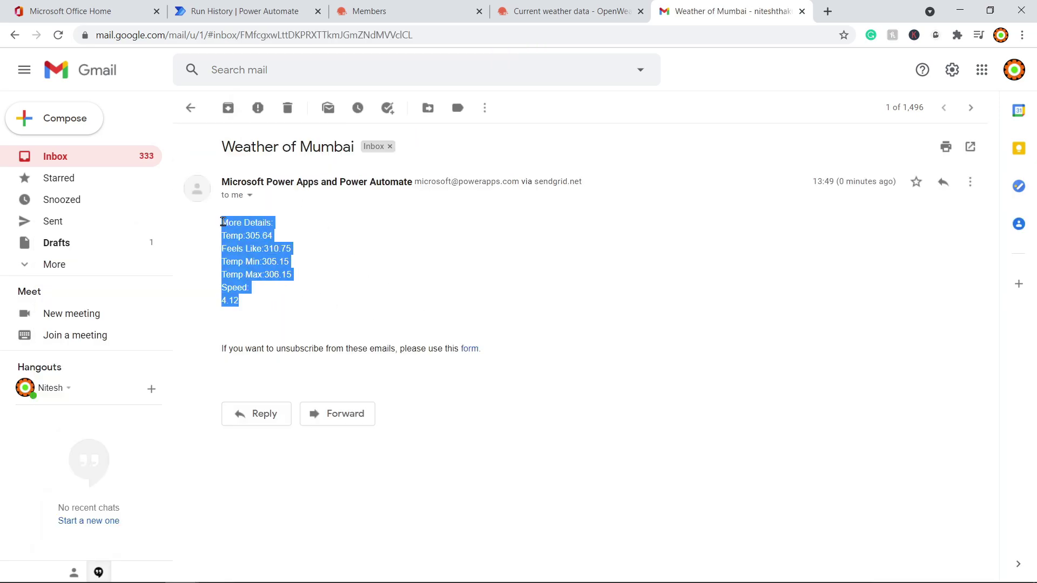
left_click_drag(247, 149, 315, 147)
left_click(282, 245)
left_click_drag(233, 225, 297, 301)
double_click(303, 146)
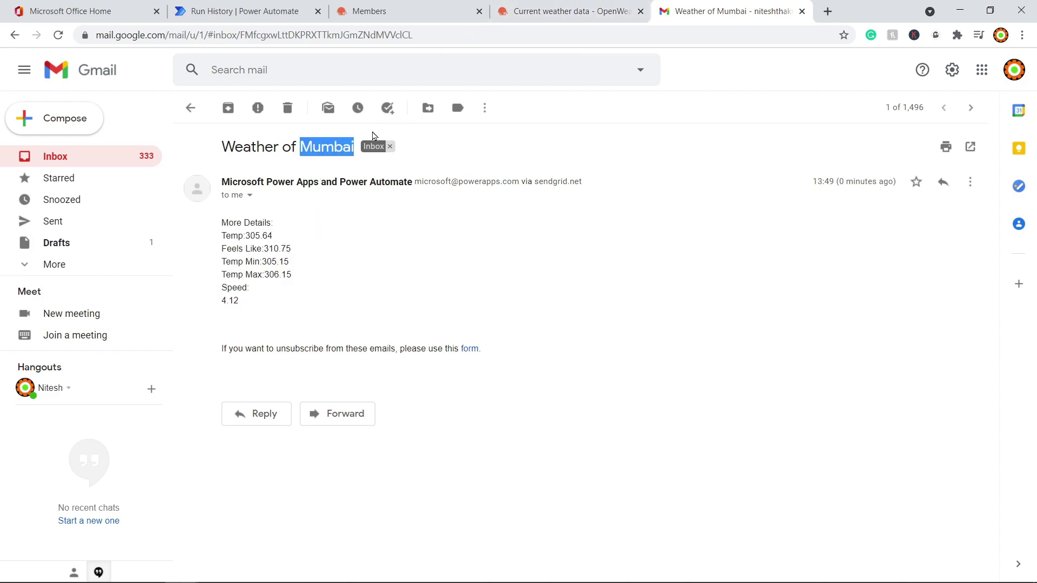
- Return to the flow's run history and reopen the flow for editing
left_click(274, 11)
scroll(537, 259, "up", 4)
left_click(994, 96)
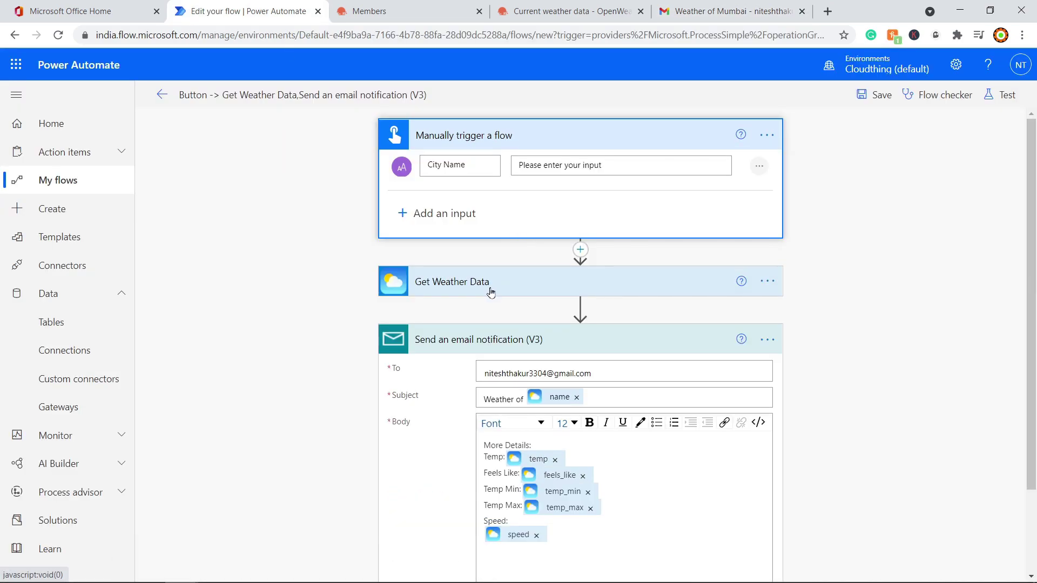
- Expand the Get Weather Data card to show its city and appid inputs, then minimize Paint
left_click(488, 286)
scroll(594, 313, "down", 3)
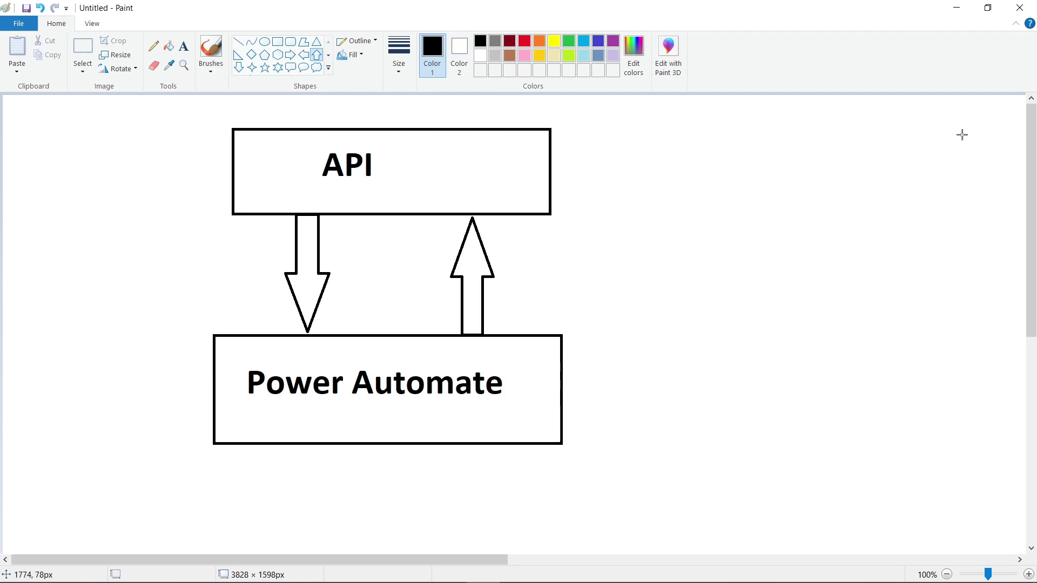
left_click(956, 8)
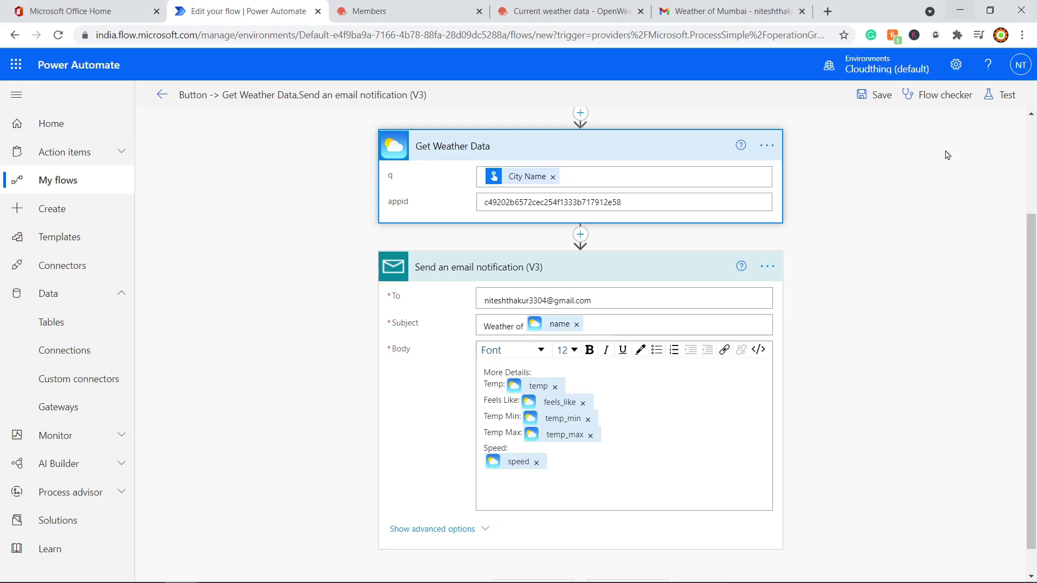